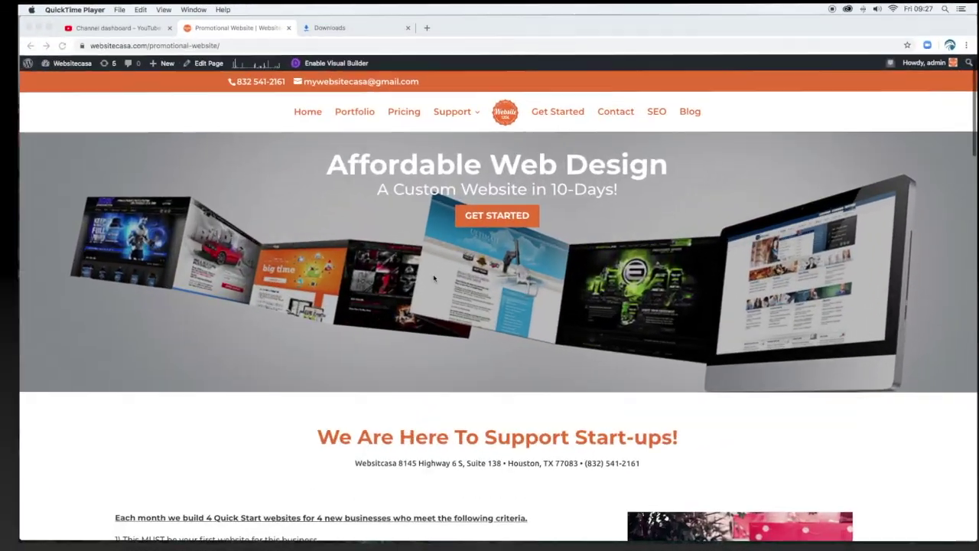
scroll(424, 275, down, 3)
scroll(426, 280, down, 2)
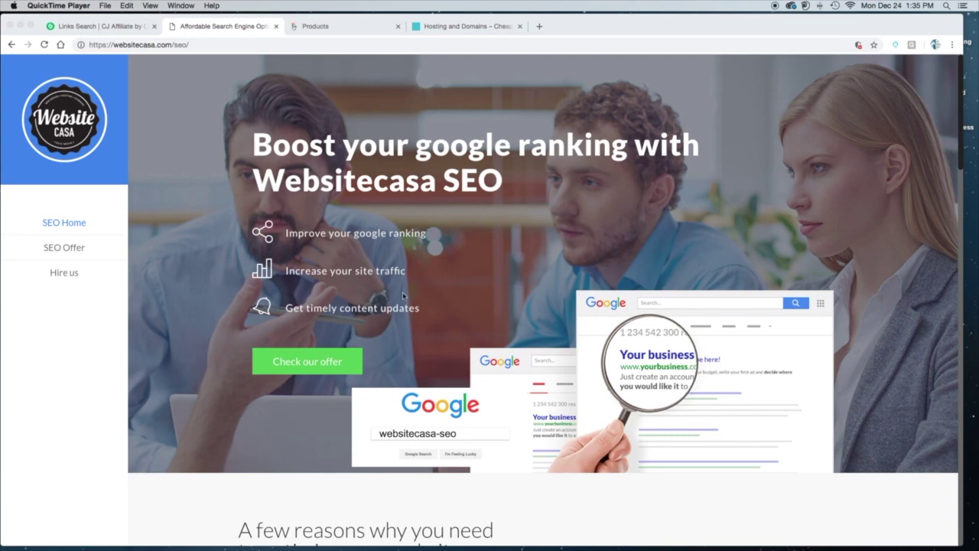
Switch to the GoDaddy products page, expand Web Hosting and open management for the trainingcasa.com Economy Linux hosting plan
click(341, 29)
key(ctrl+Tab)
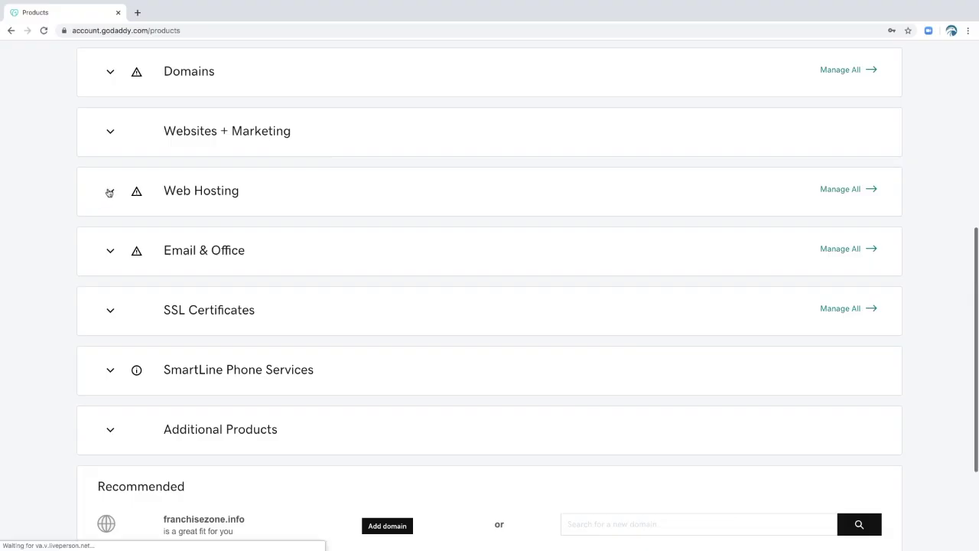
click(109, 193)
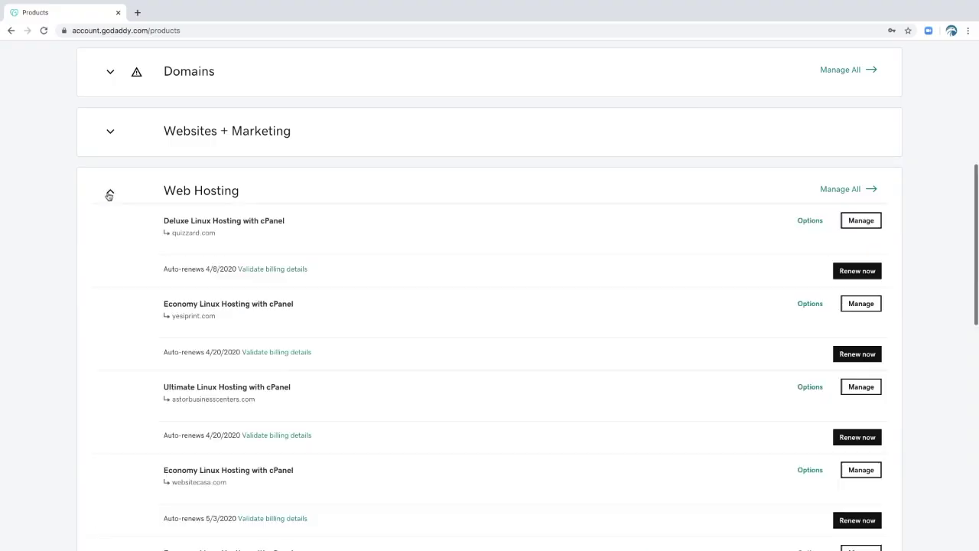
scroll(304, 267, down, 1)
scroll(304, 266, up, 2)
scroll(303, 266, down, 5)
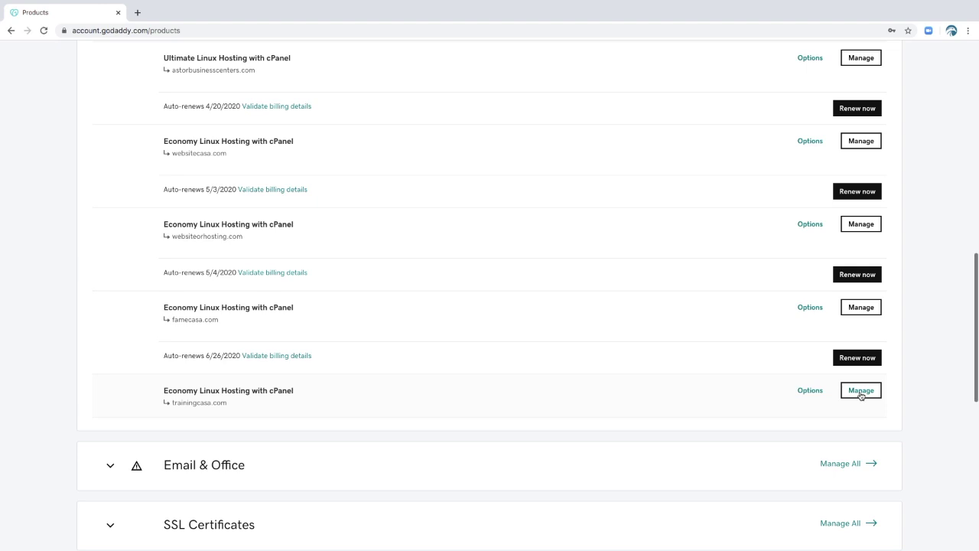
click(860, 393)
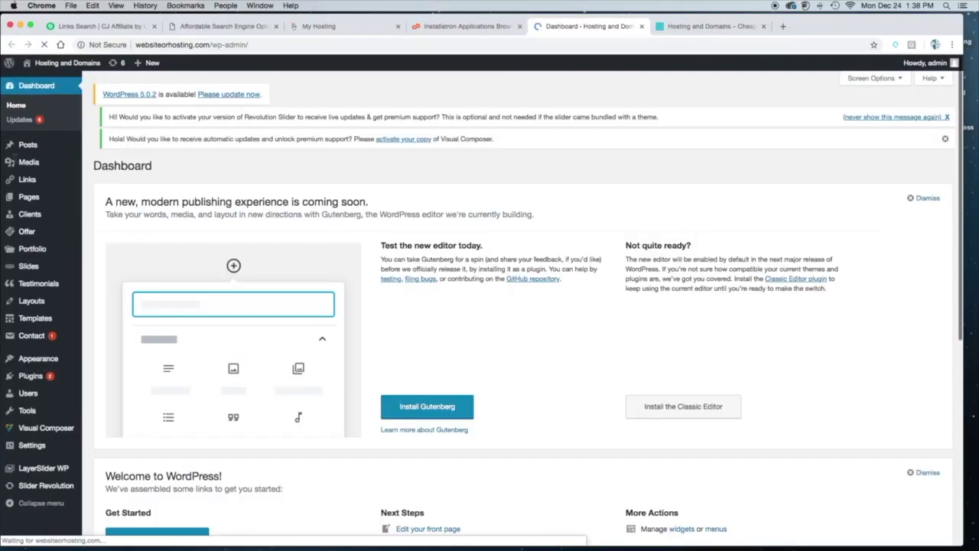
Open BeTheme Options from the WordPress dashboard and show the General settings of the Global section
mouse_move(30, 148)
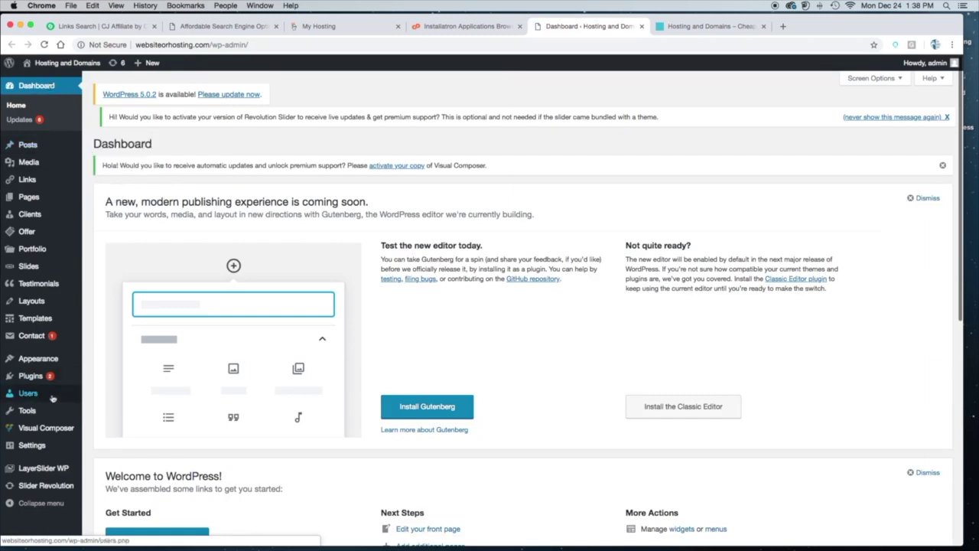
mouse_move(35, 359)
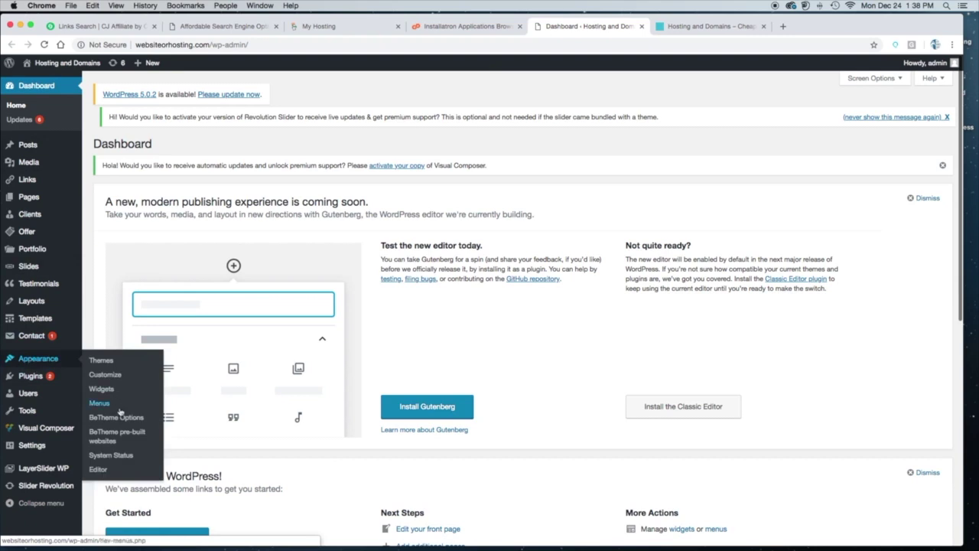
click(120, 420)
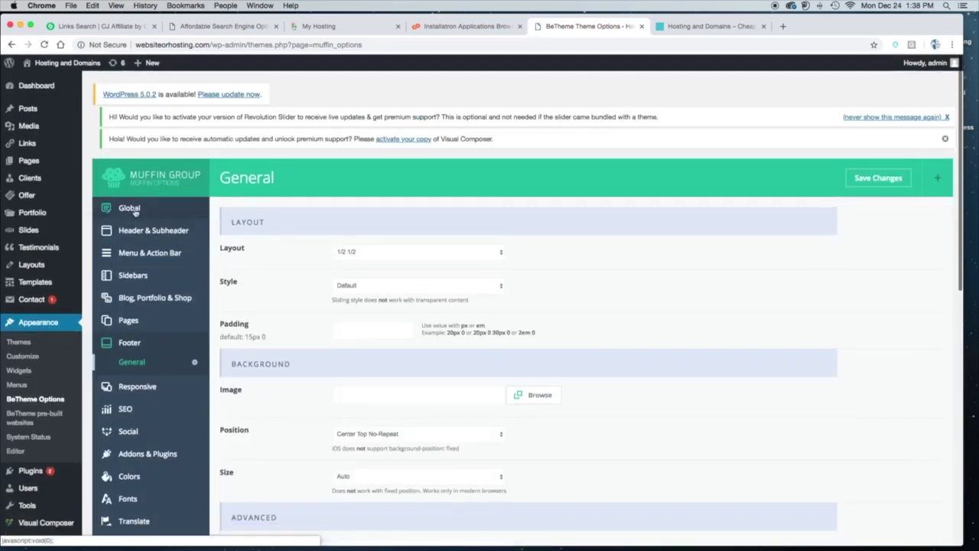
click(134, 211)
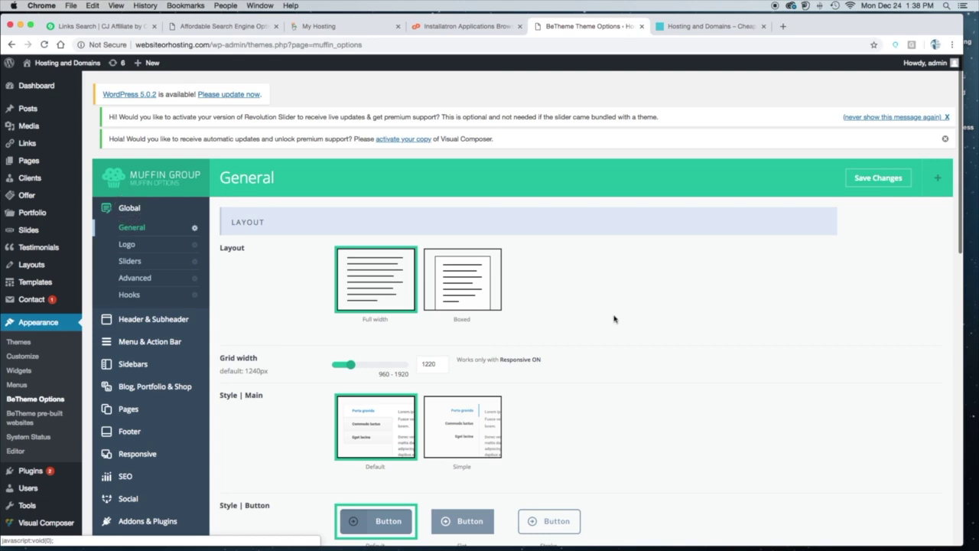
scroll(613, 318, down, 3)
scroll(613, 318, up, 3)
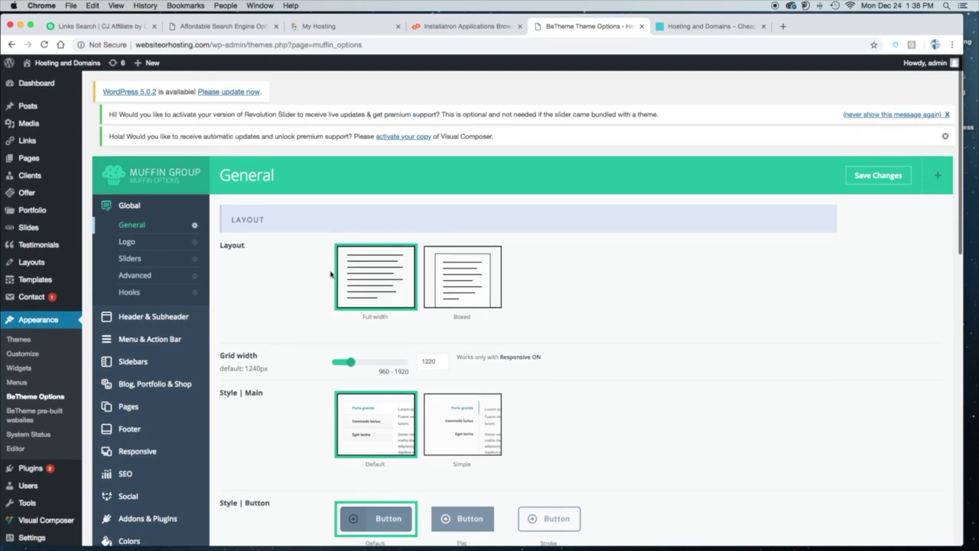
Visit the live site and look over the Websitecasa homepage as an example of a full-width layout
click(71, 67)
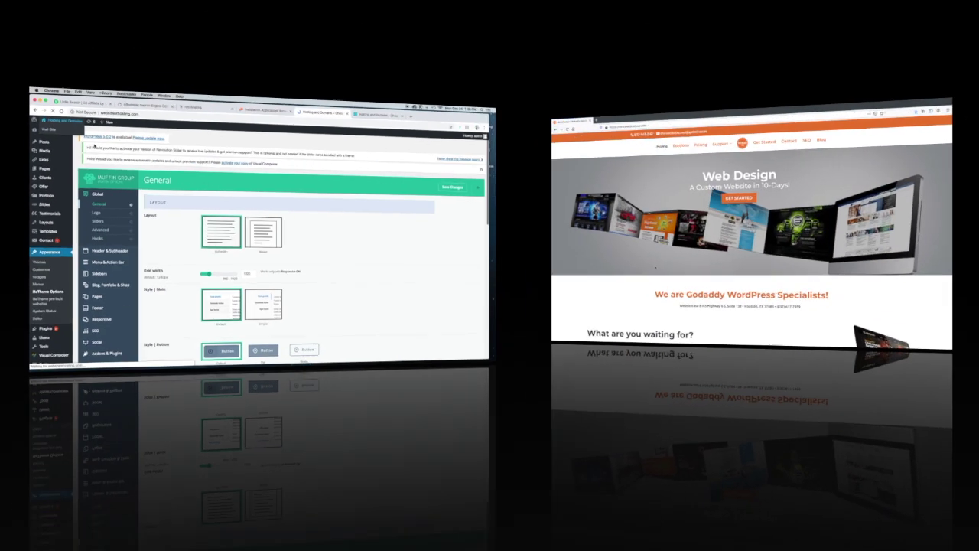
scroll(277, 368, down, 3)
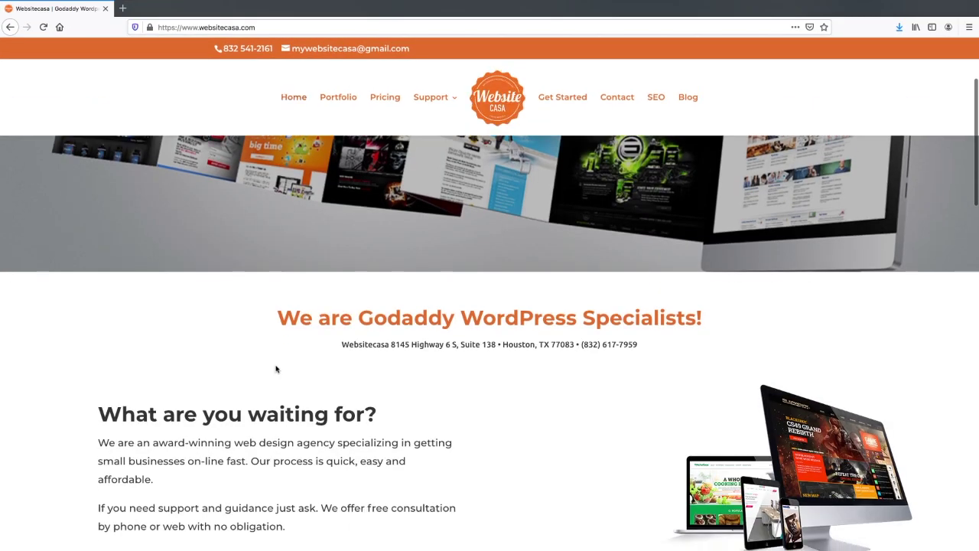
scroll(276, 369, down, 3)
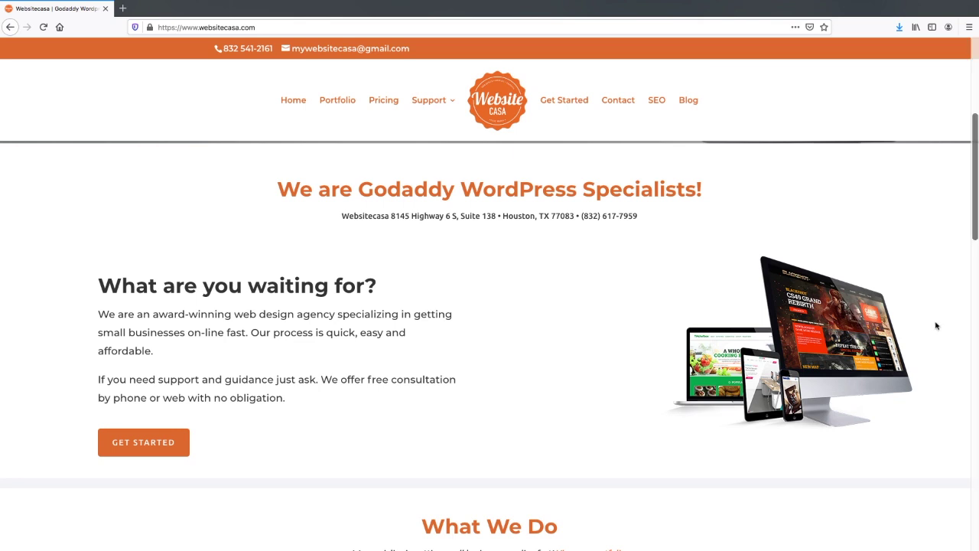
scroll(929, 323, up, 6)
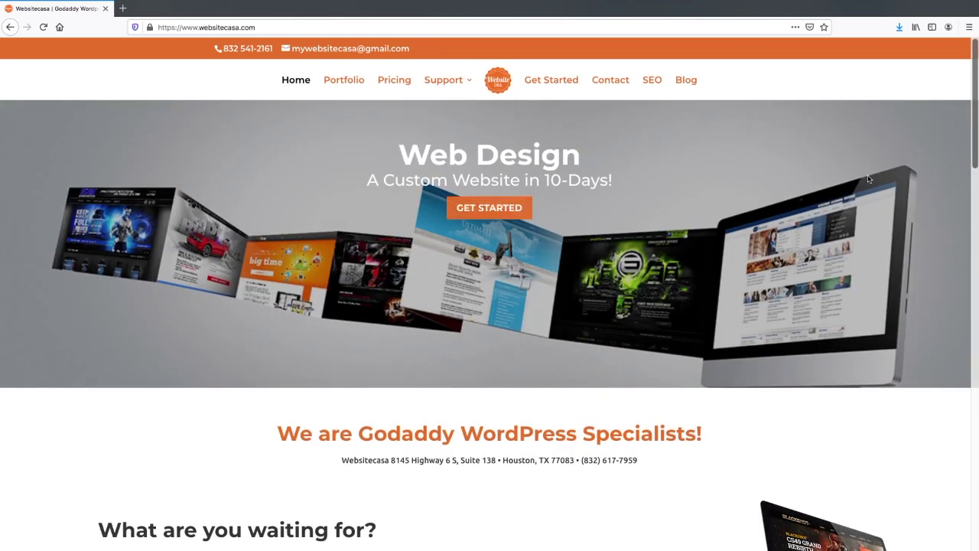
scroll(892, 235, down, 10)
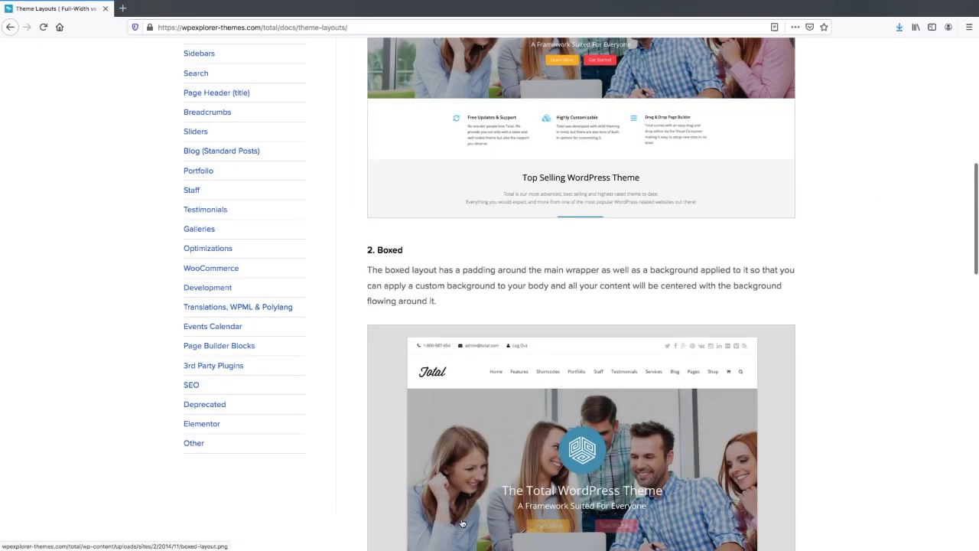
Examine the Boxed layout example in the Total theme's layout documentation with the page enlarged to 150%
scroll(462, 523, down, 2)
scroll(462, 524, down, 4)
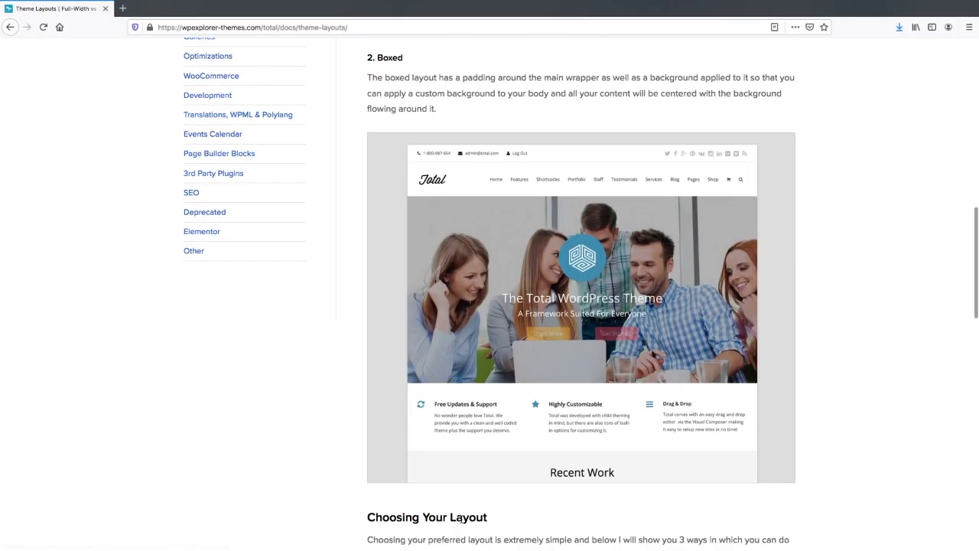
key(ctrl+plus)
key(ctrl+plus)
key(ctrl+plus)
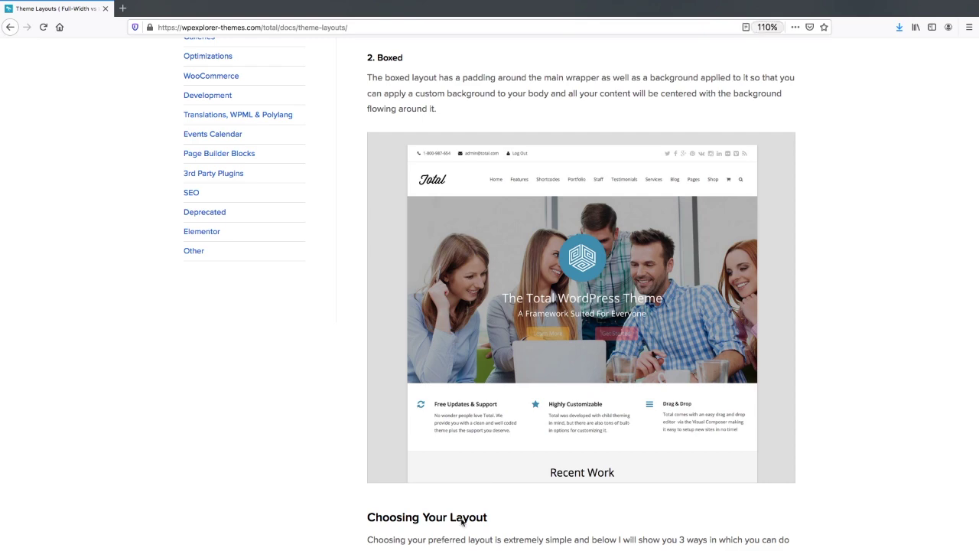
key(ctrl+plus)
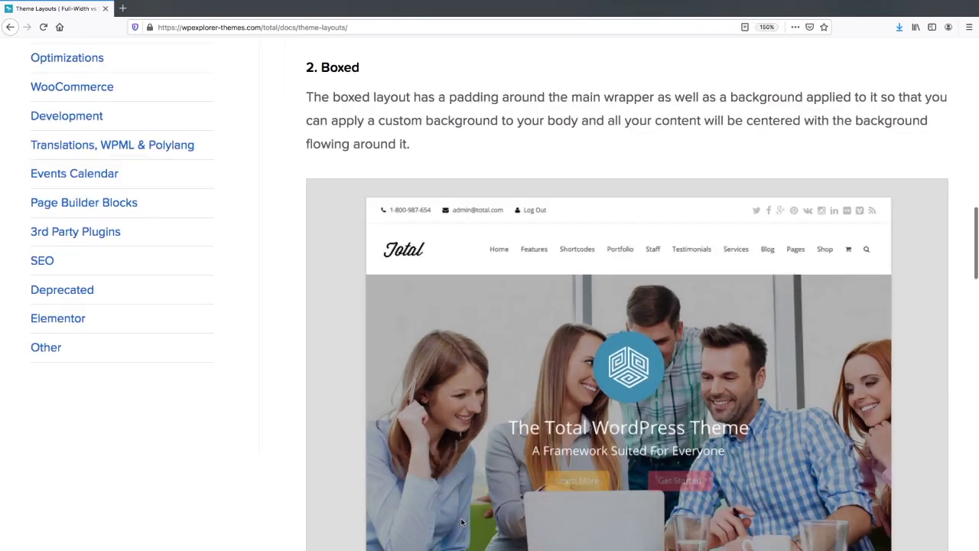
scroll(462, 523, down, 3)
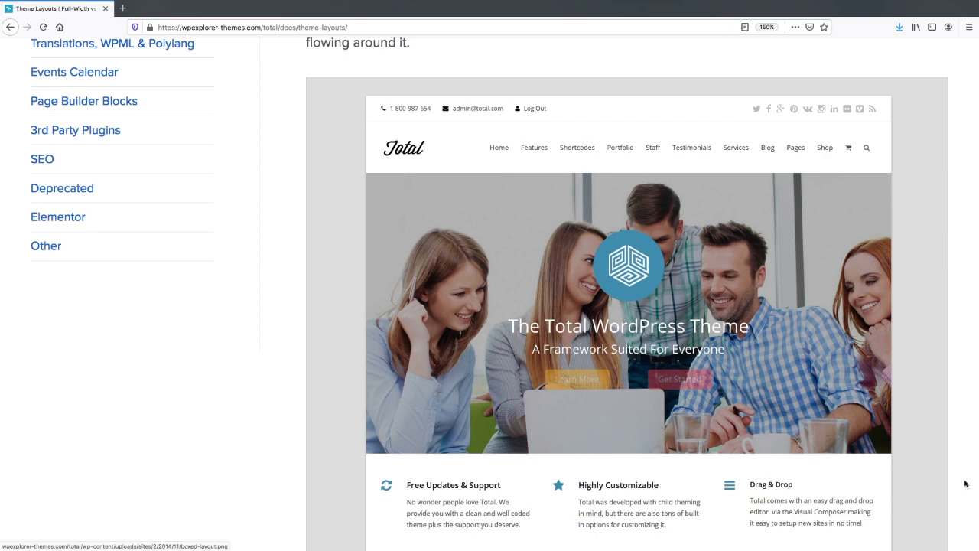
scroll(689, 482, down, 2)
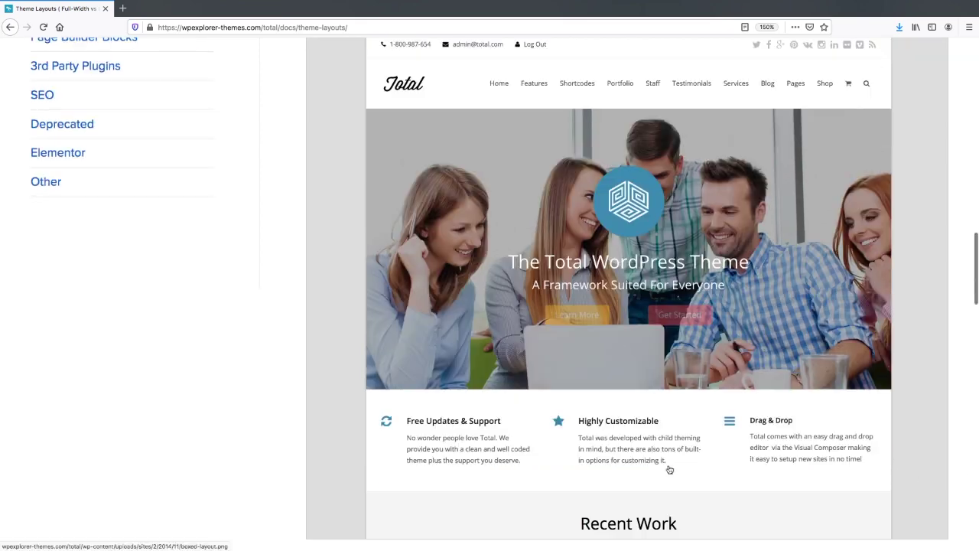
scroll(669, 469, down, 1)
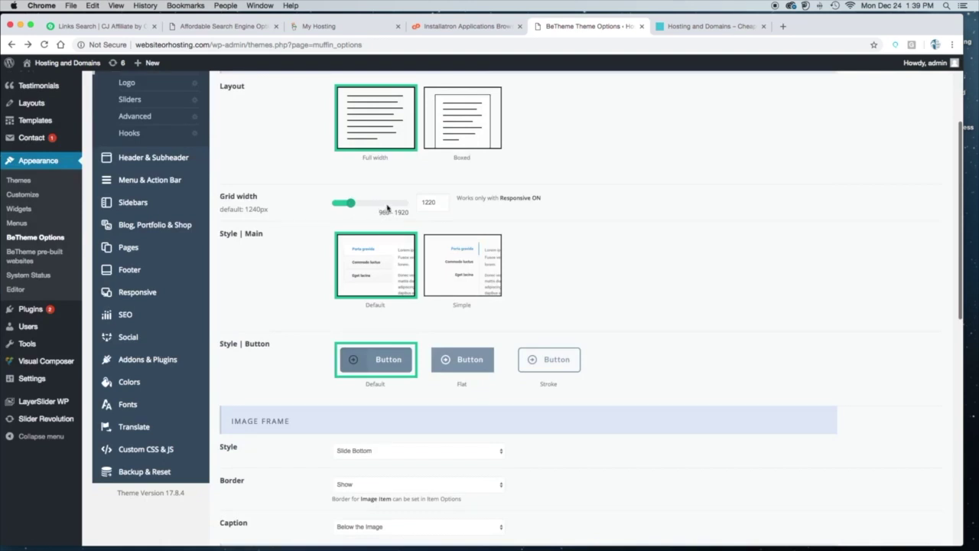
Review the grid width, style, image frame, background and icon settings on BeTheme's Global General page
scroll(387, 207, down, 5)
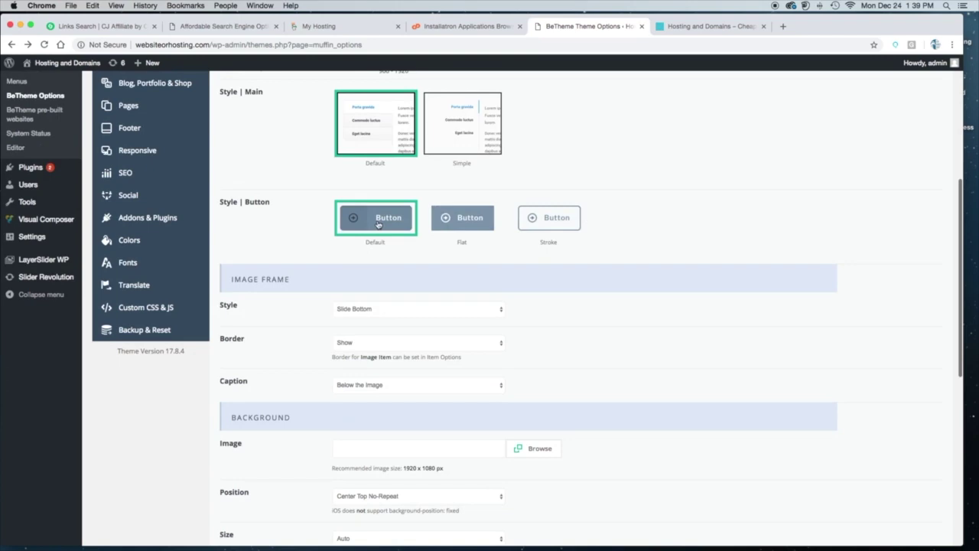
scroll(377, 224, down, 9)
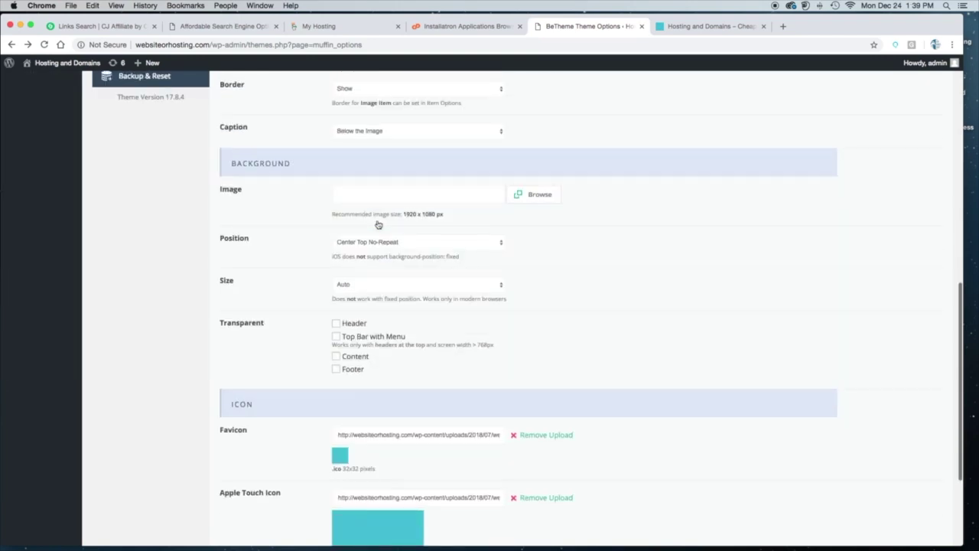
scroll(378, 224, down, 4)
scroll(377, 225, up, 15)
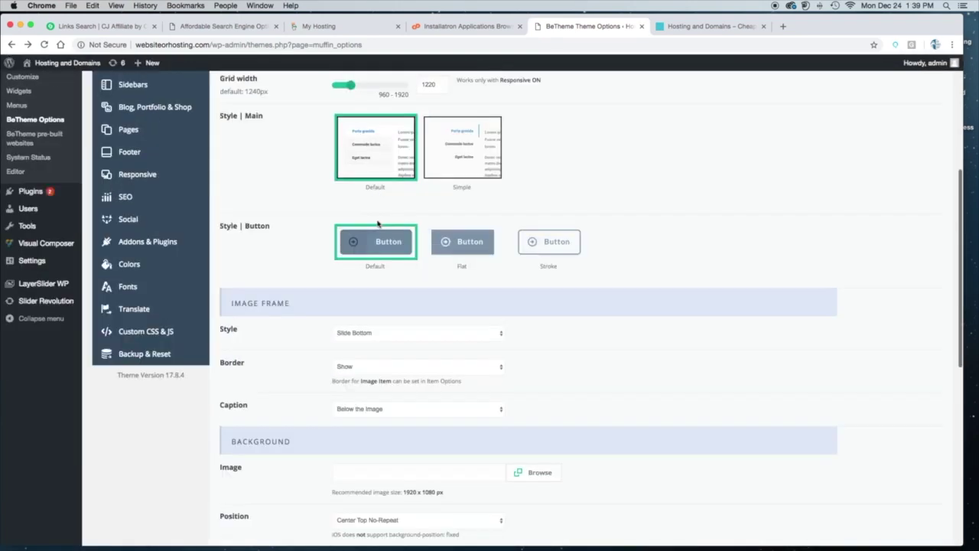
scroll(377, 224, down, 15)
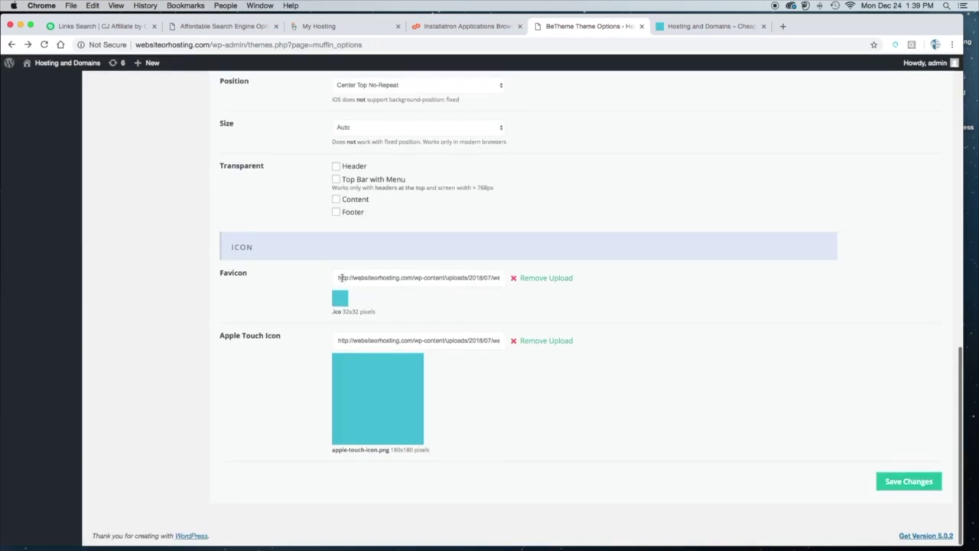
Examine the Favicon image address and the Apple Touch Icon setting in the Icon section
drag(337, 278, 551, 289)
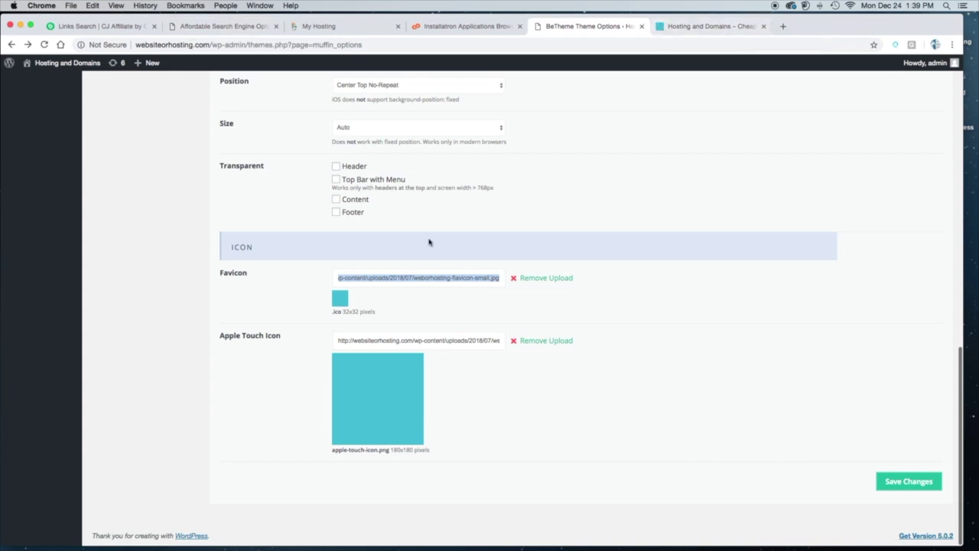
drag(251, 274, 216, 273)
click(271, 301)
drag(291, 340, 230, 337)
scroll(461, 396, up, 15)
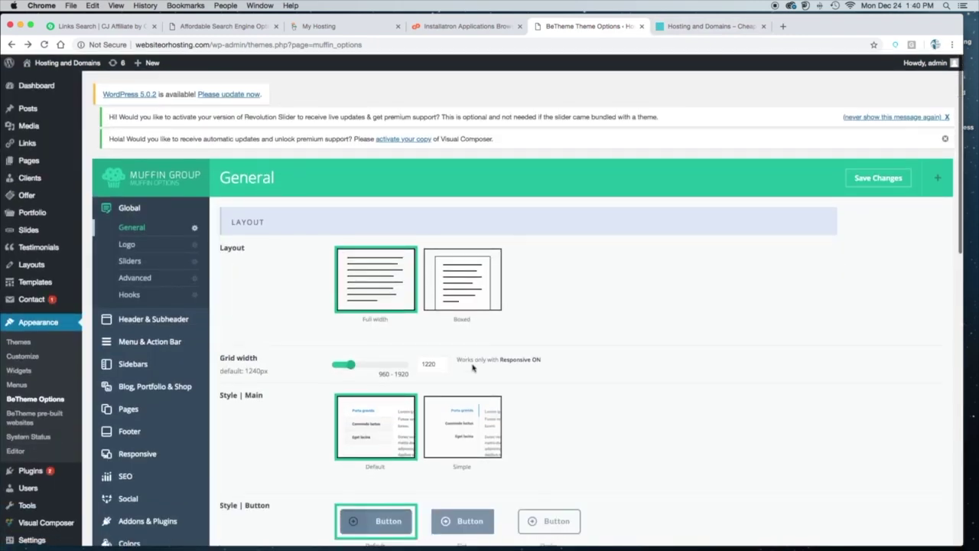
Open the Global Logo settings, compare the uploaded logo with the live site's header, and review the remaining logo options
click(129, 245)
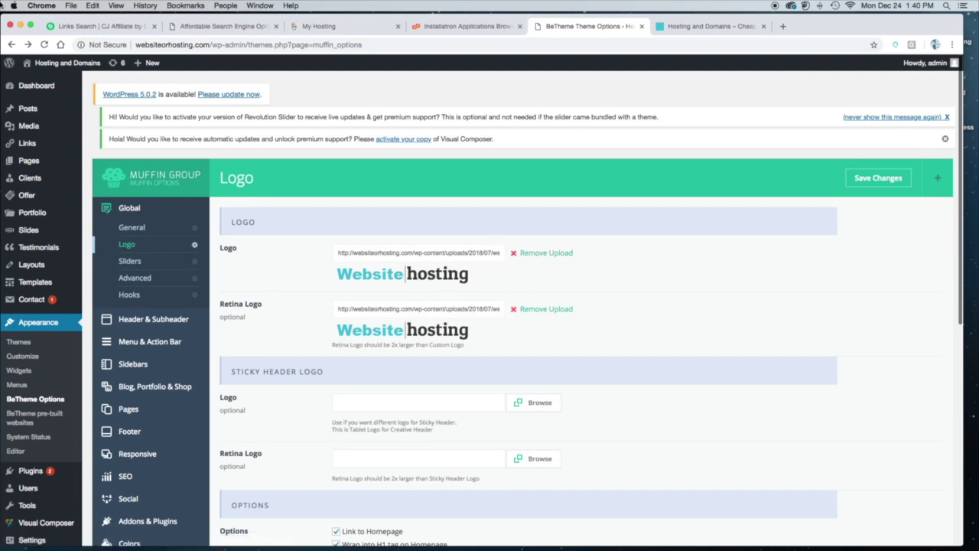
mouse_move(53, 65)
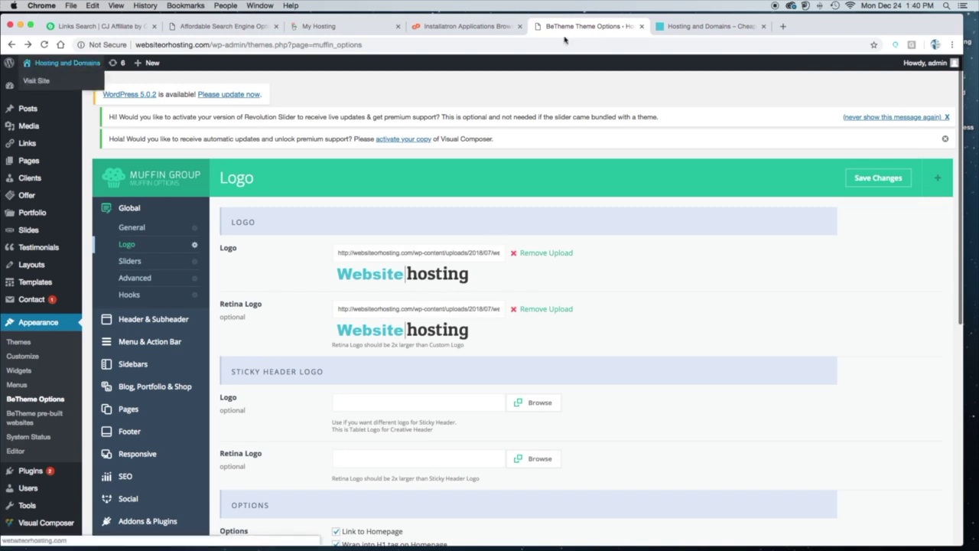
click(698, 27)
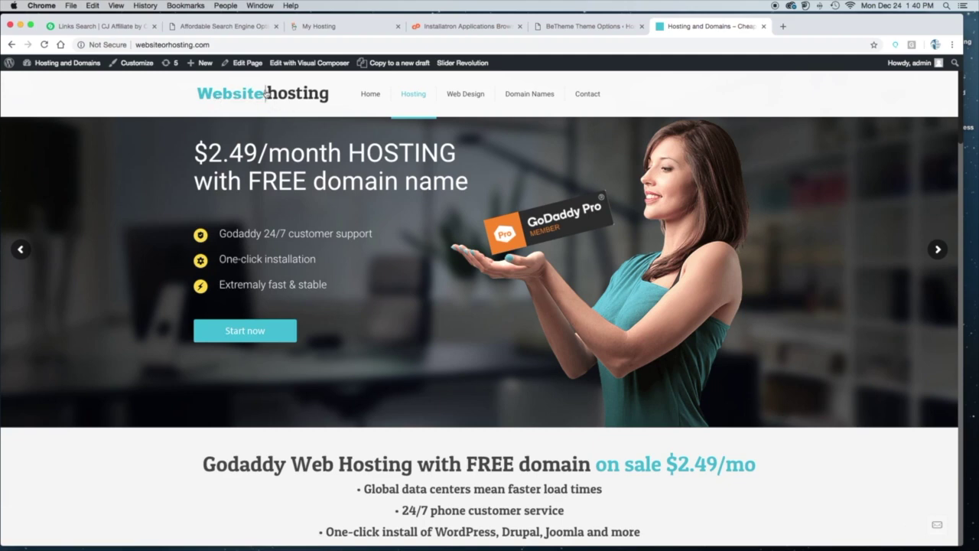
click(593, 26)
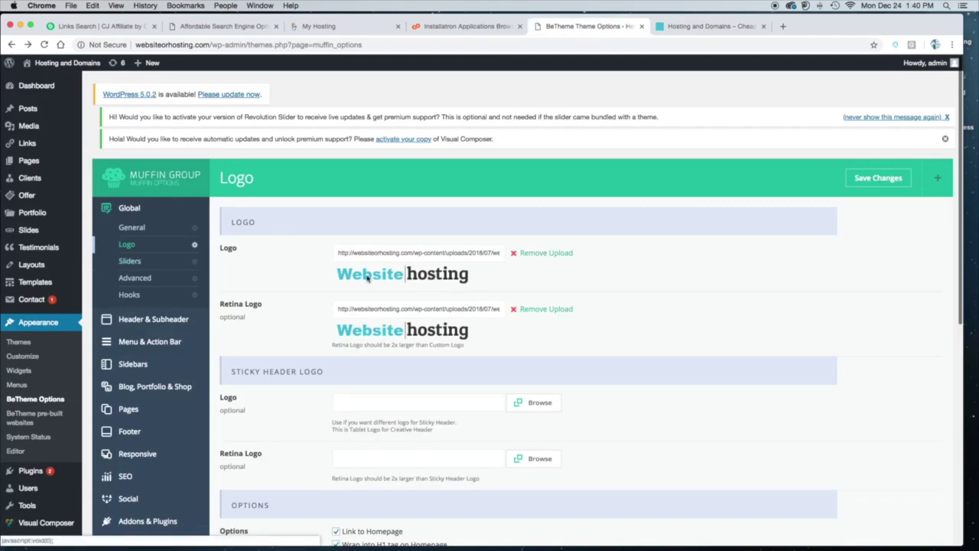
scroll(661, 393, down, 10)
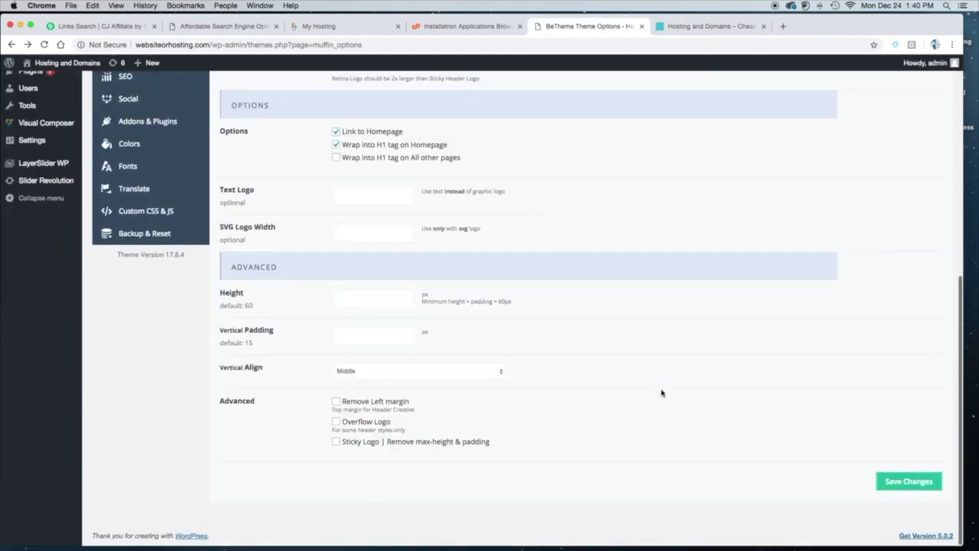
scroll(662, 392, up, 10)
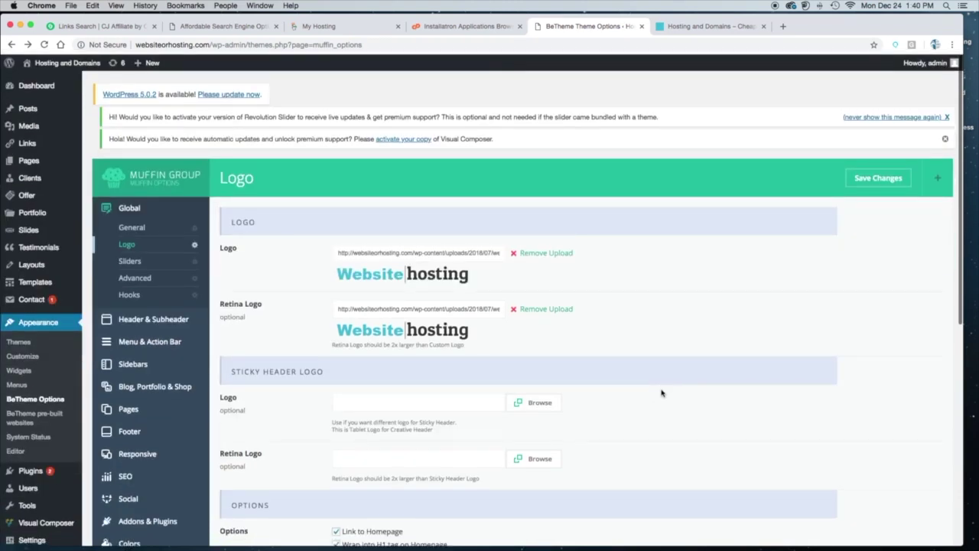
Open the Global Sliders and Advanced settings, and review the Advanced page's layout options, Google Maps API Key field and theme functions
click(130, 261)
click(133, 280)
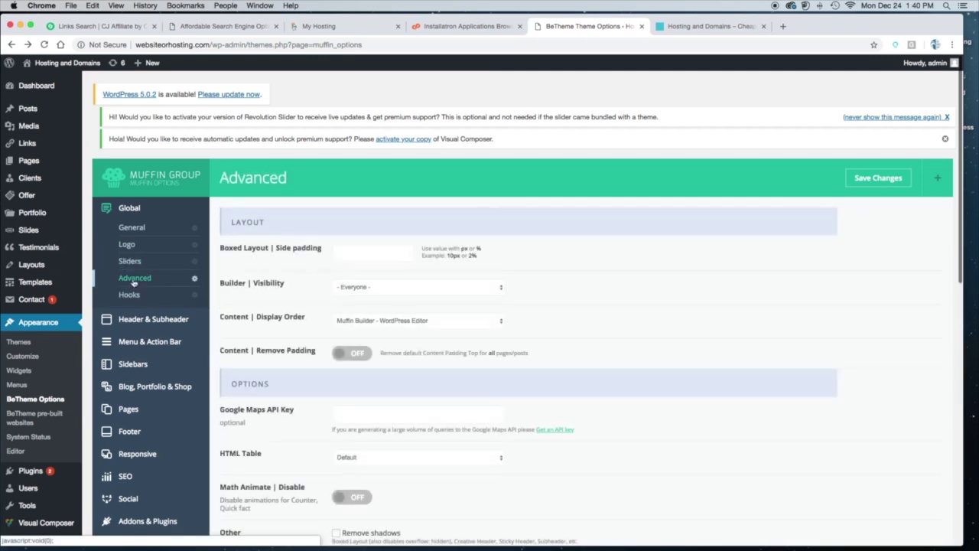
scroll(590, 348, down, 3)
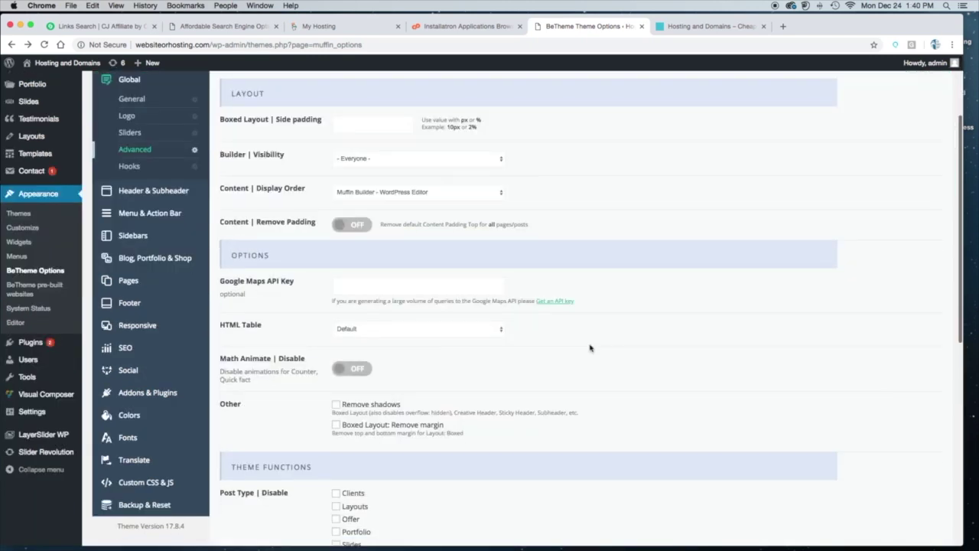
drag(292, 281, 220, 280)
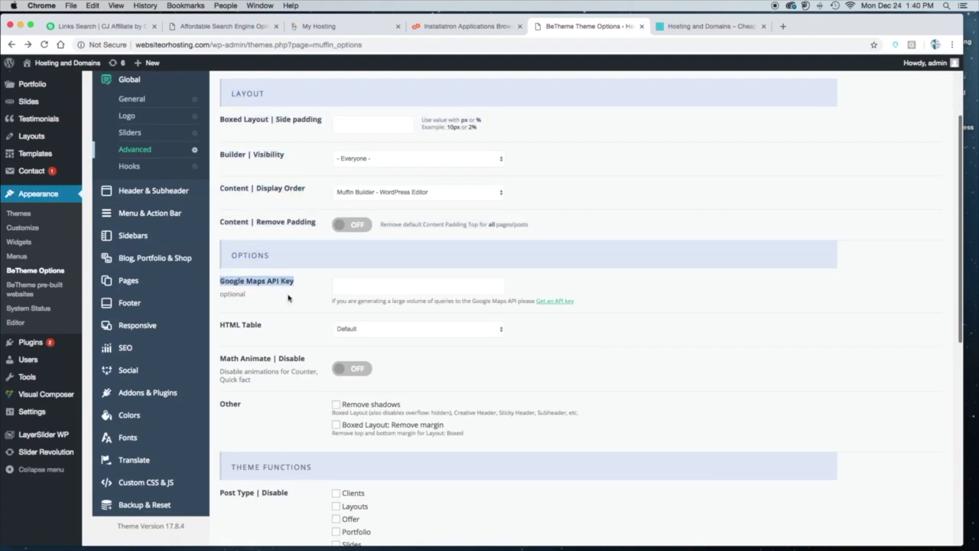
click(350, 288)
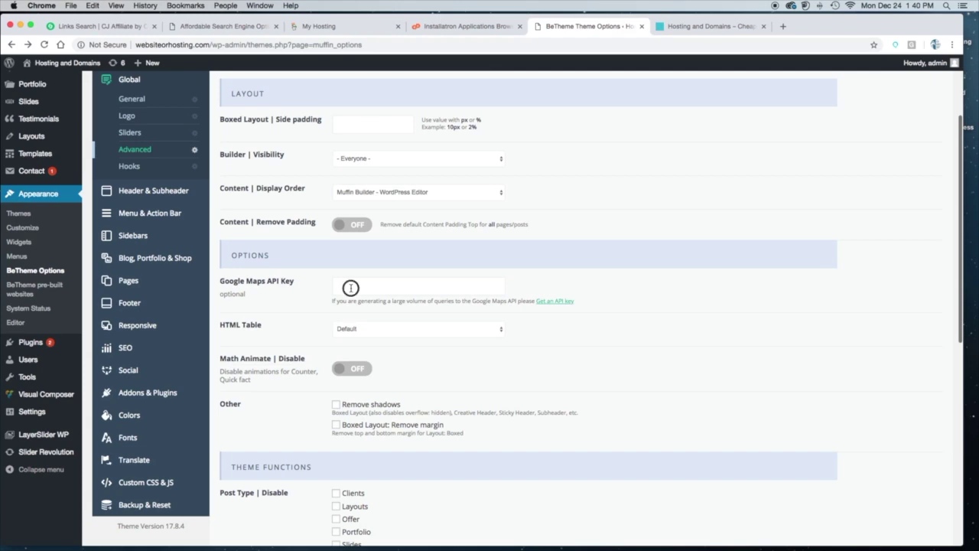
drag(291, 280, 234, 282)
scroll(279, 311, down, 10)
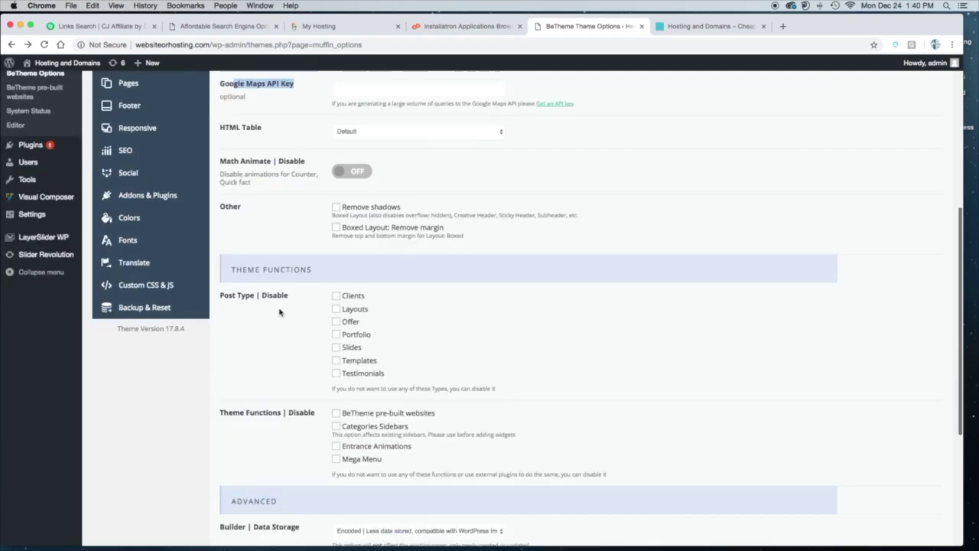
scroll(280, 311, up, 15)
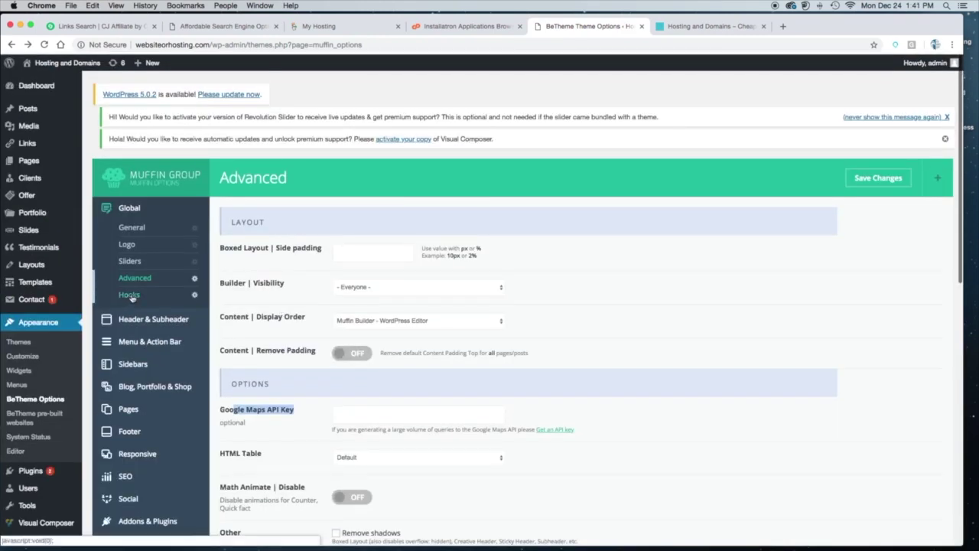
Open the Global Hooks settings and review the Top, Content before, Content after and Bottom hook fields
click(132, 298)
scroll(363, 372, down, 5)
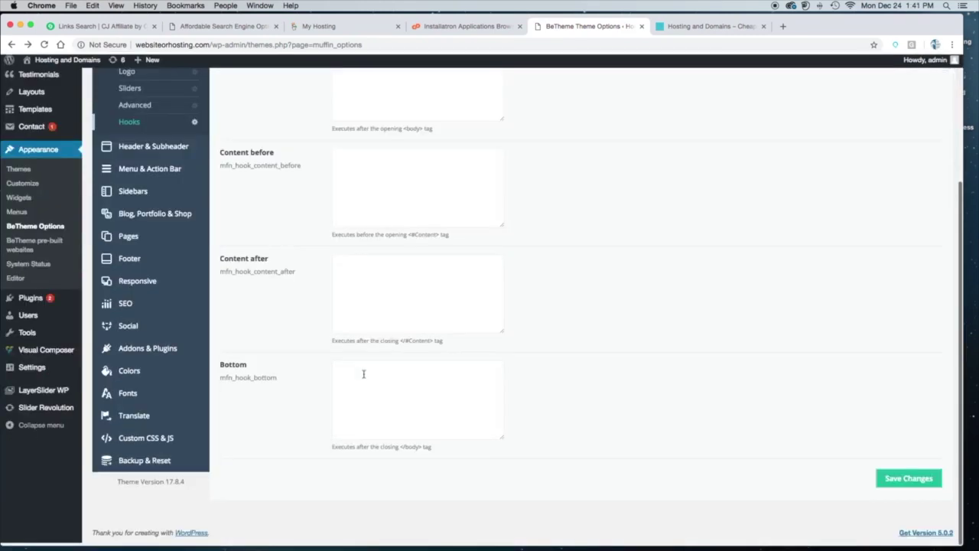
scroll(364, 374, up, 6)
scroll(363, 374, down, 1)
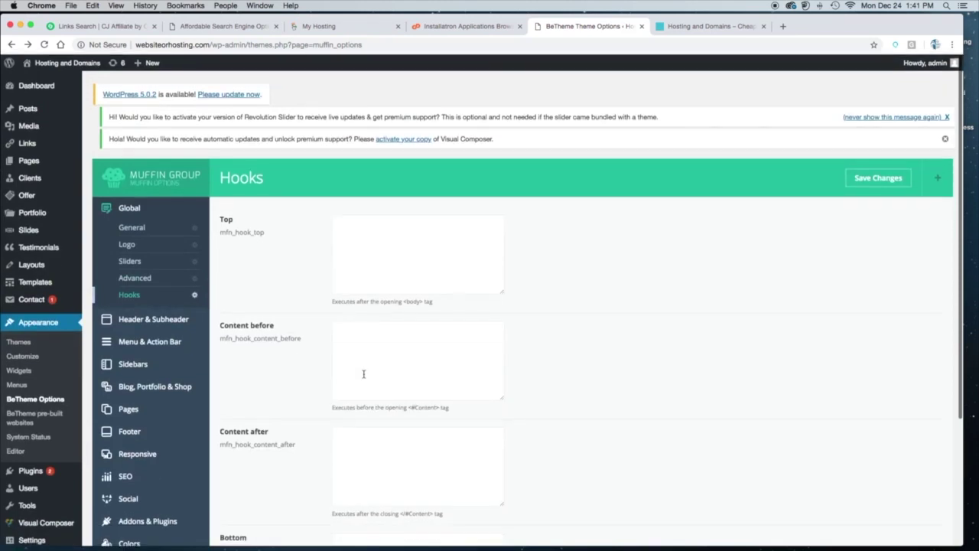
Open the Header settings under Header & Subheader and examine the available header layout styles
click(164, 319)
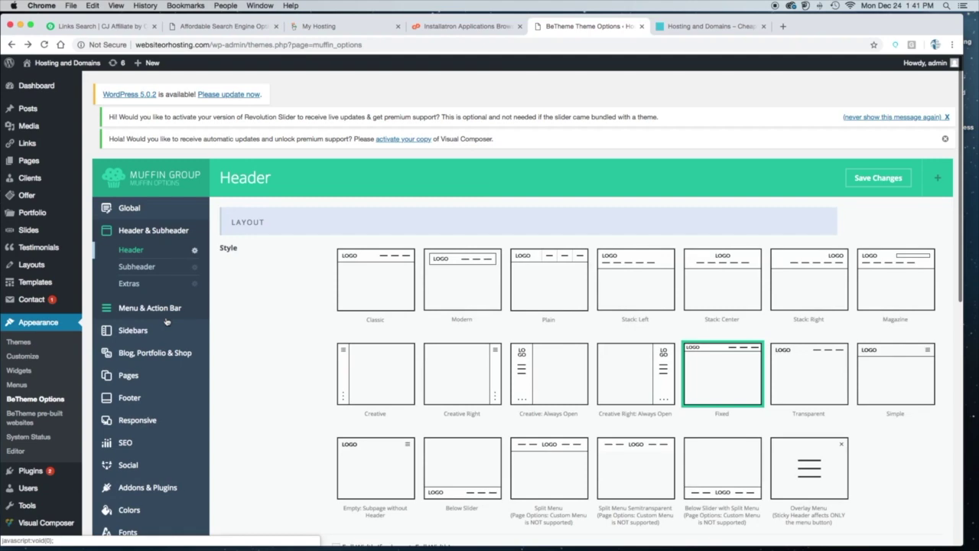
scroll(447, 321, down, 5)
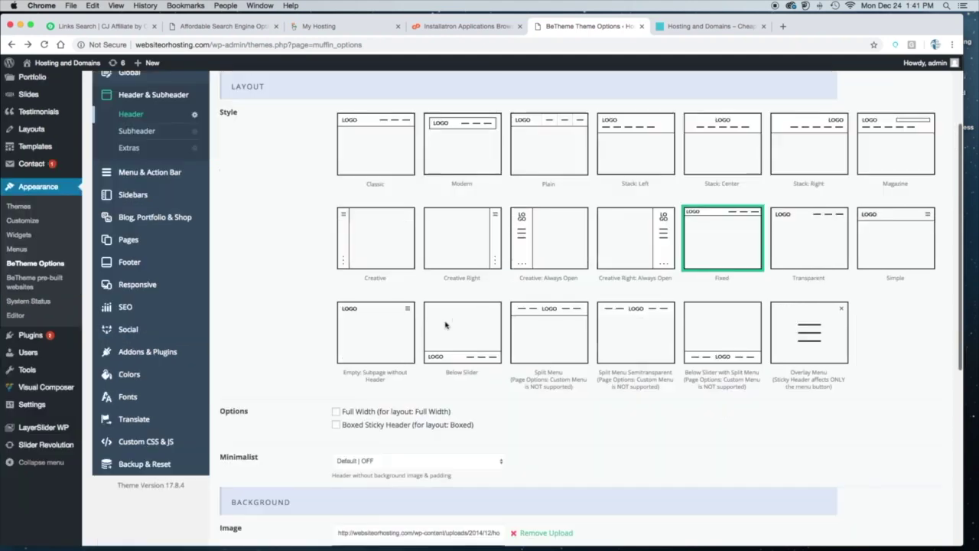
scroll(447, 325, up, 5)
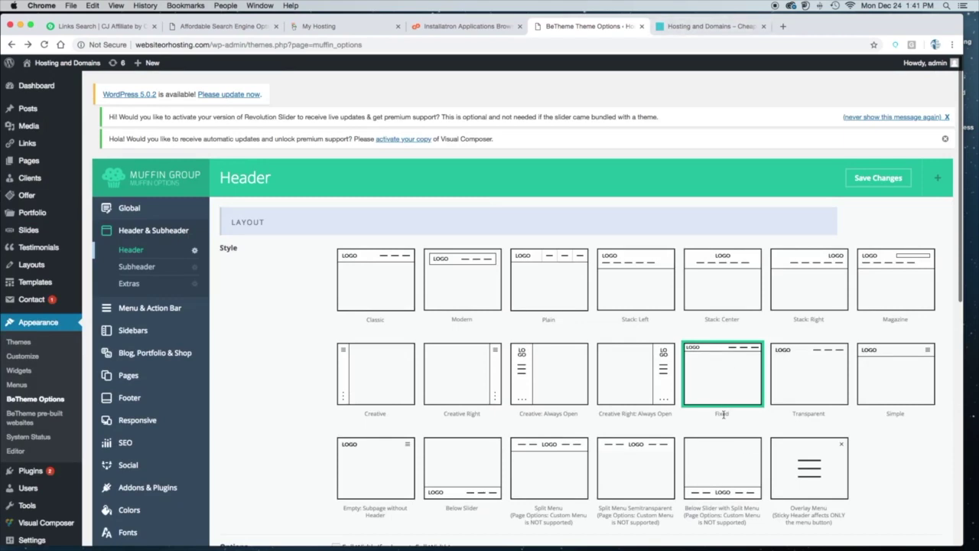
Switch to the live Hosting and Domains site and examine how its header behaves while moving through the page
click(708, 26)
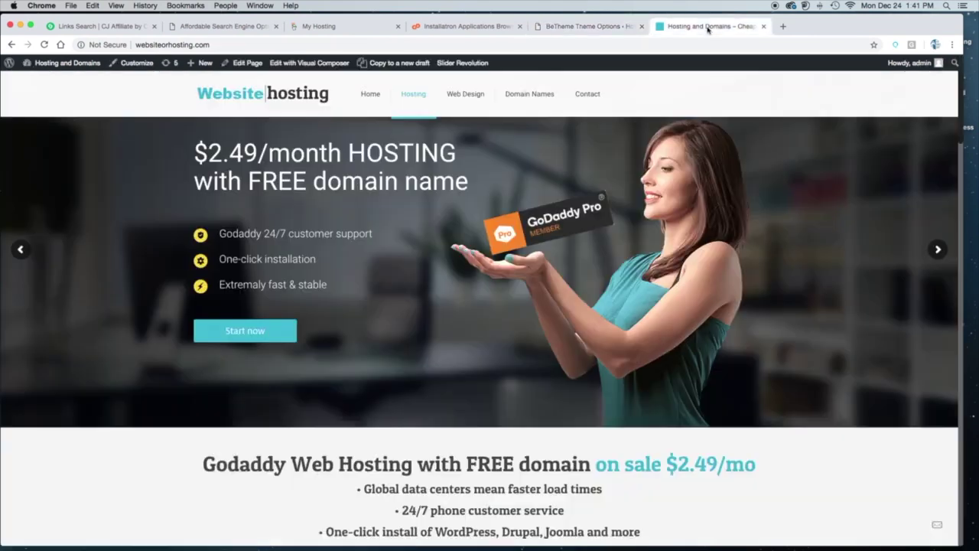
scroll(932, 155, down, 8)
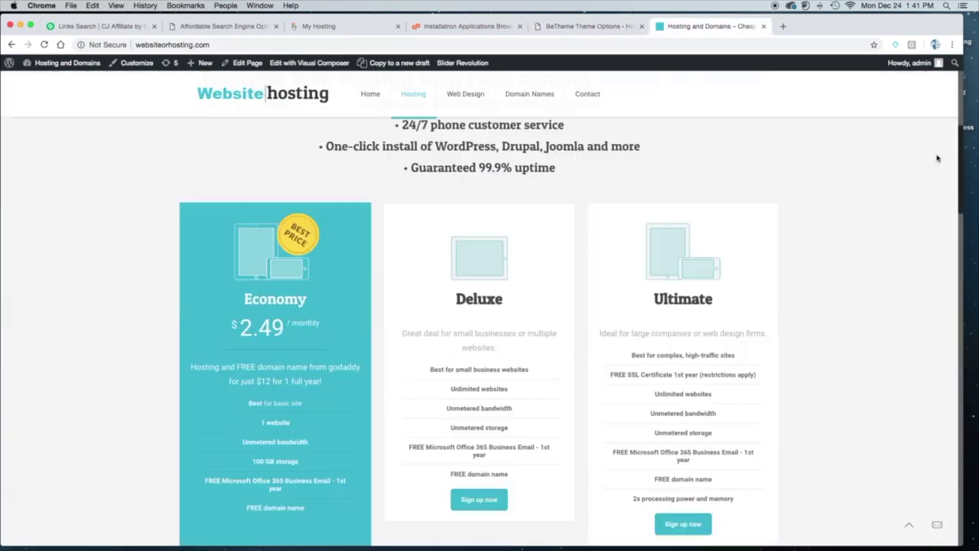
scroll(932, 155, down, 1)
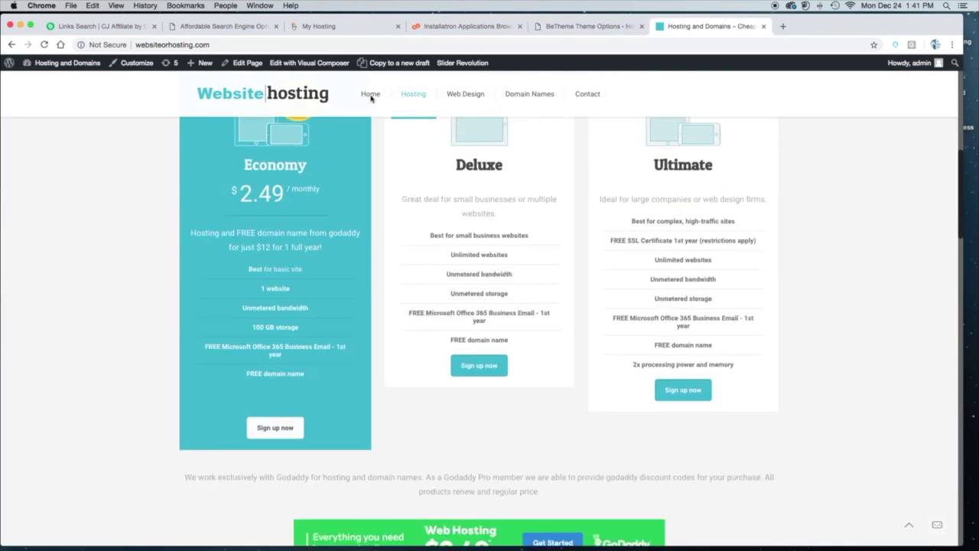
scroll(891, 232, down, 3)
scroll(891, 232, up, 10)
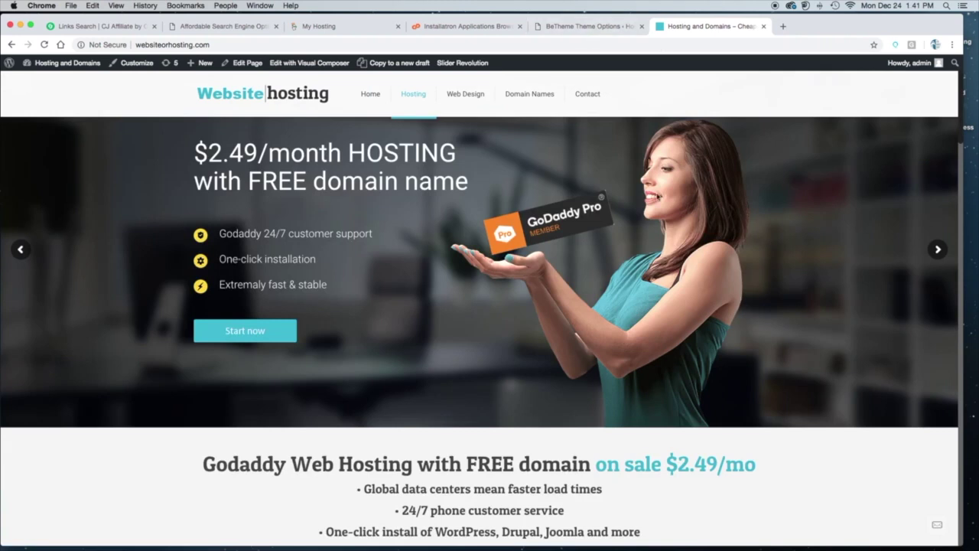
scroll(657, 197, down, 3)
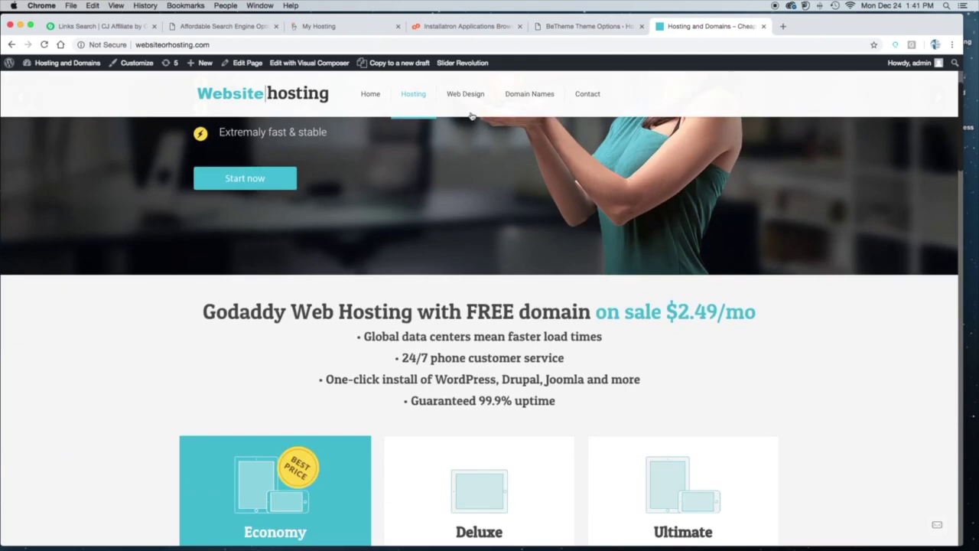
scroll(595, 170, down, 4)
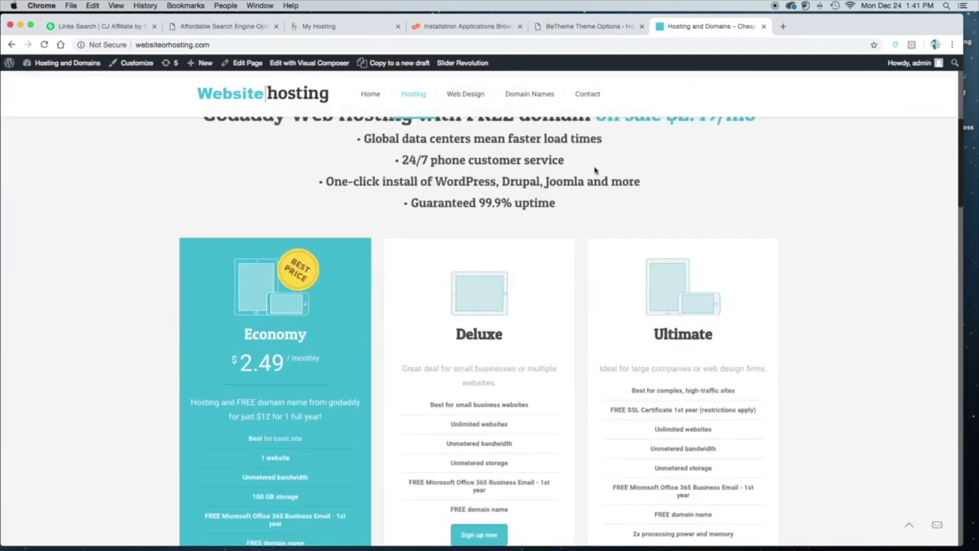
scroll(595, 170, up, 7)
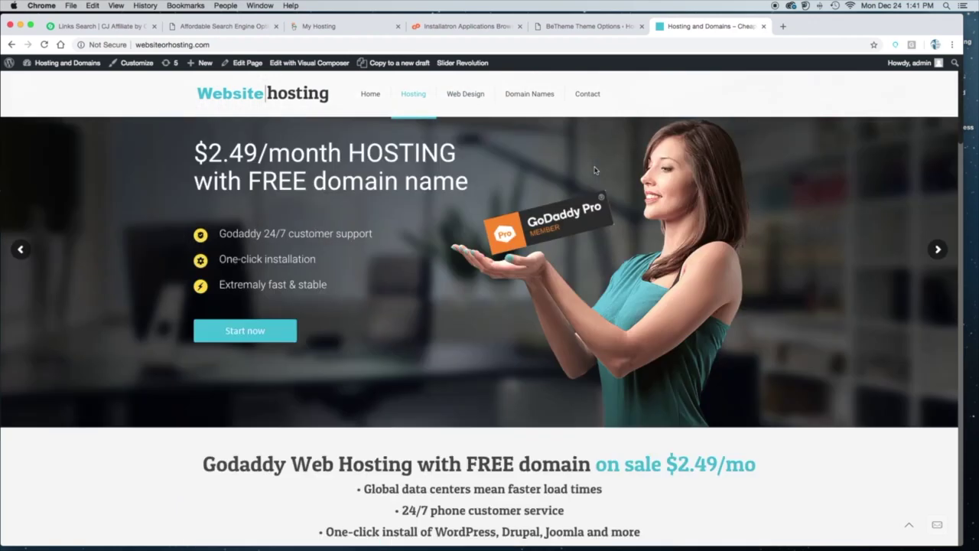
Return to the BeTheme Header settings and review the Fixed style, header options, background image and sticky header settings
click(599, 26)
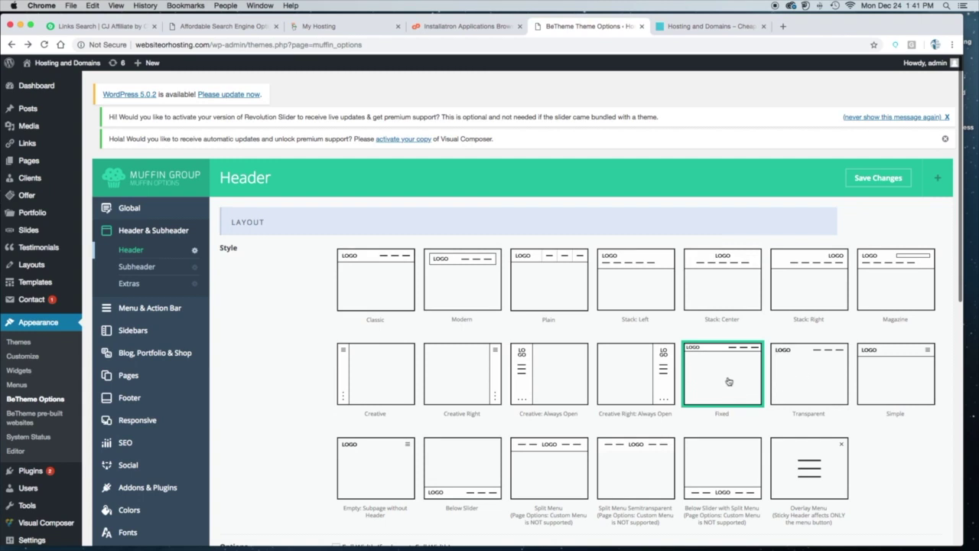
scroll(731, 375, down, 1)
scroll(731, 375, down, 3)
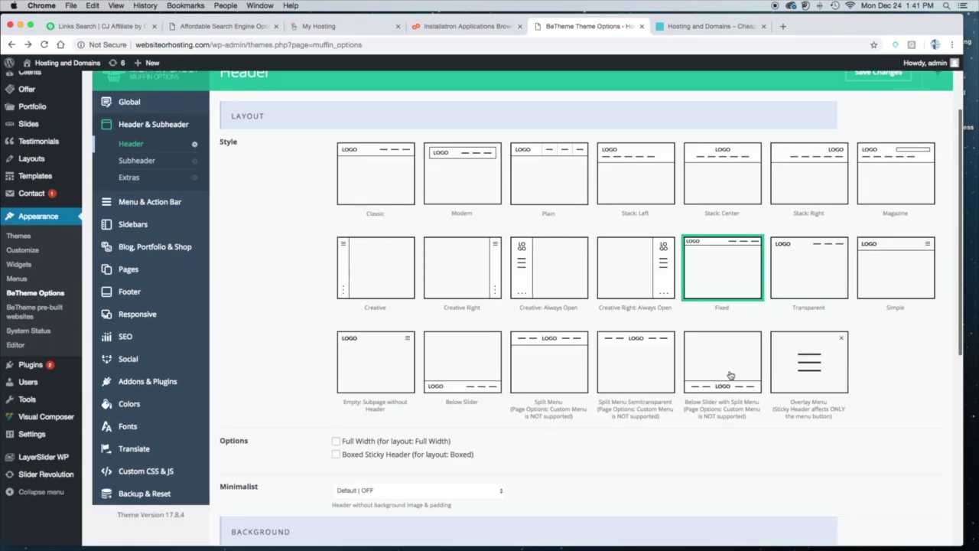
scroll(731, 375, up, 2)
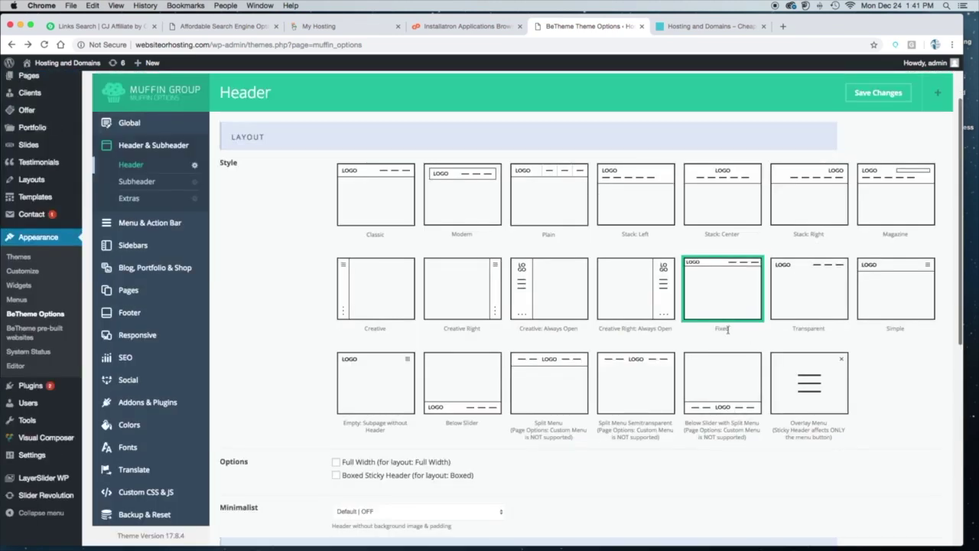
scroll(730, 375, down, 4)
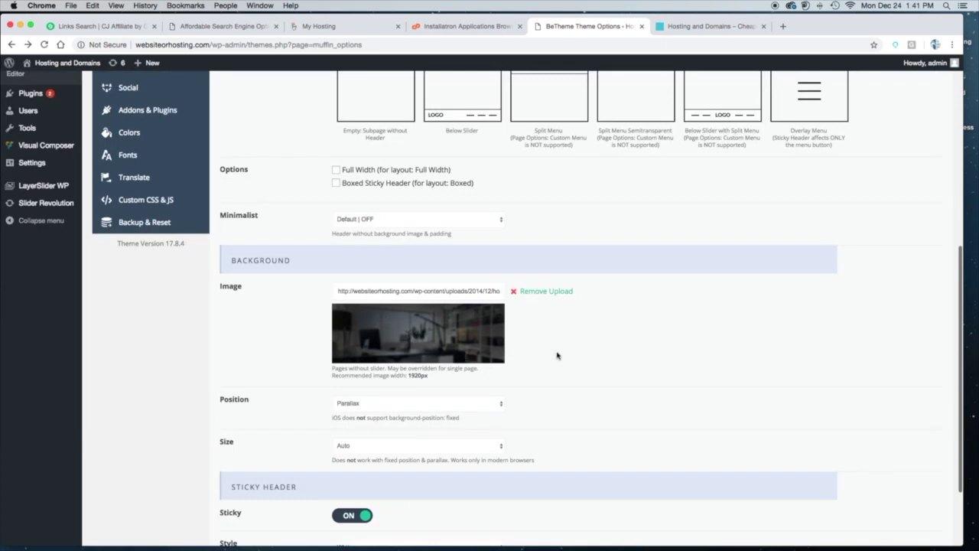
scroll(556, 354, down, 2)
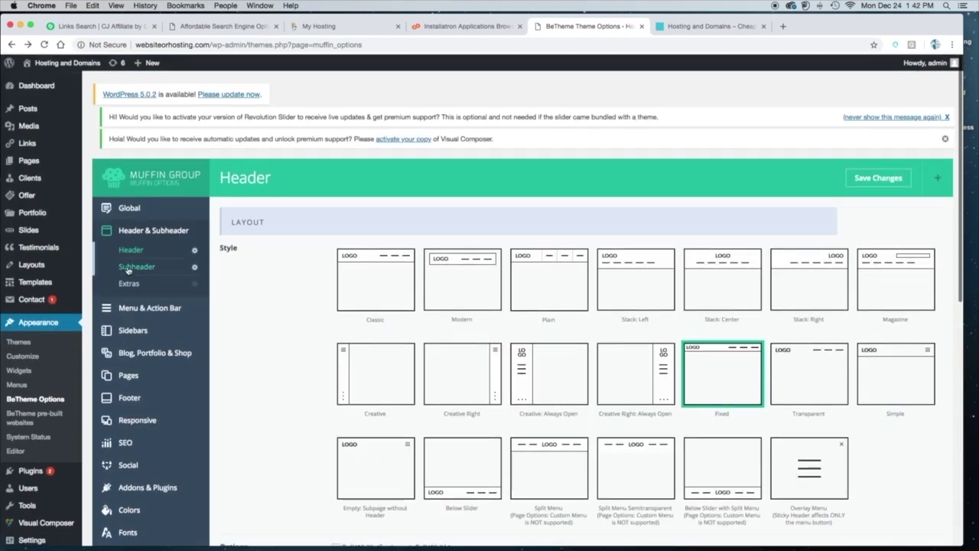
Open the Subheader settings and review the layout, padding, title tag, background and advanced options
click(128, 268)
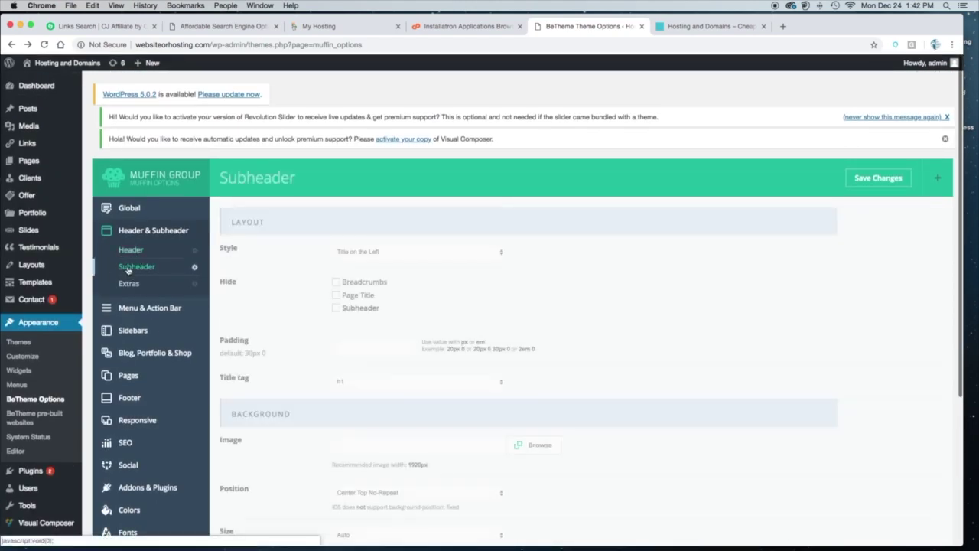
scroll(369, 266, down, 5)
scroll(369, 266, up, 1)
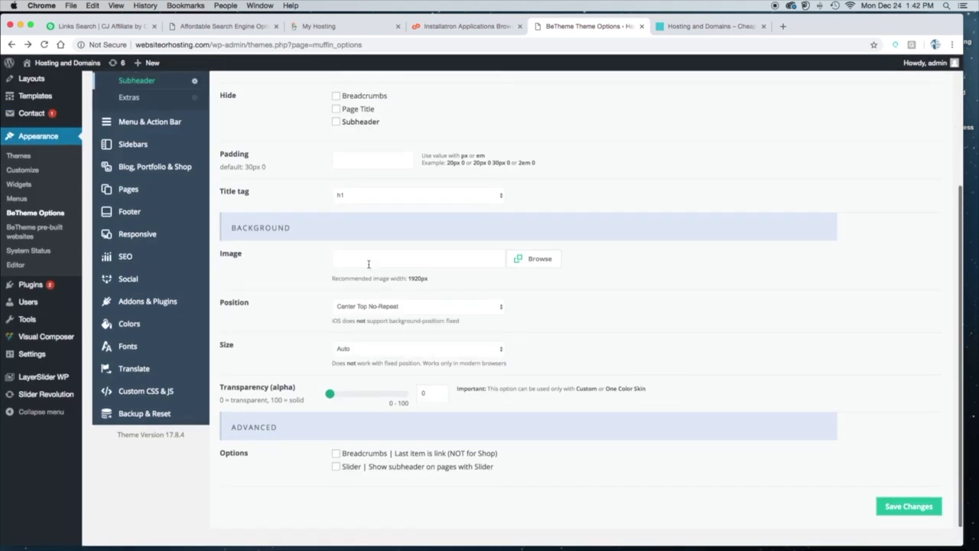
scroll(542, 224, up, 5)
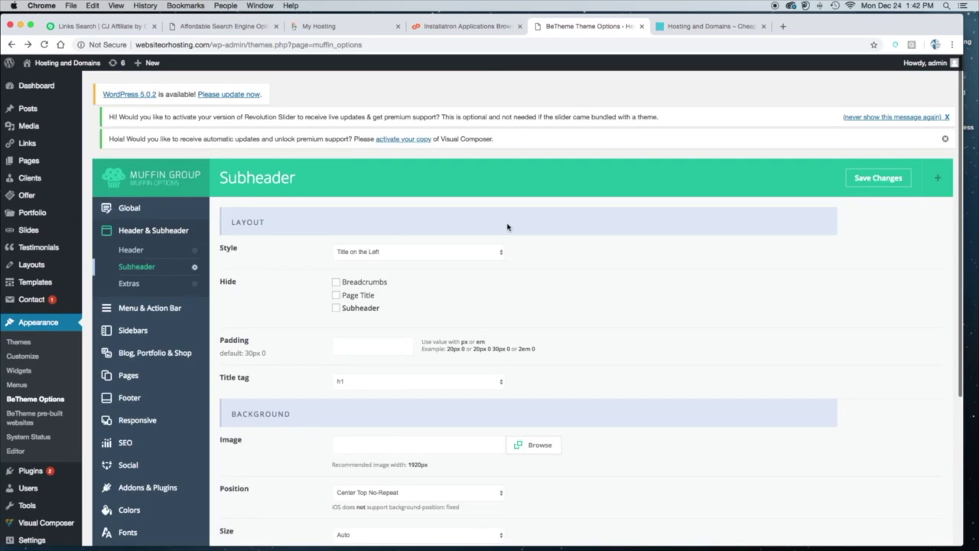
scroll(586, 364, down, 5)
scroll(583, 365, up, 5)
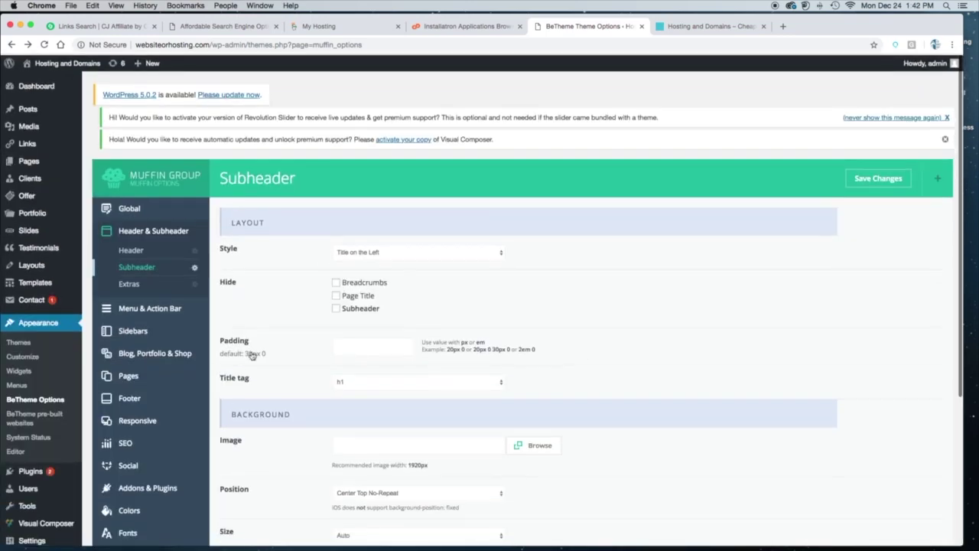
Open the header Extras settings, review the action button, search, sliding top and banner options, and compare them with the live site
click(137, 285)
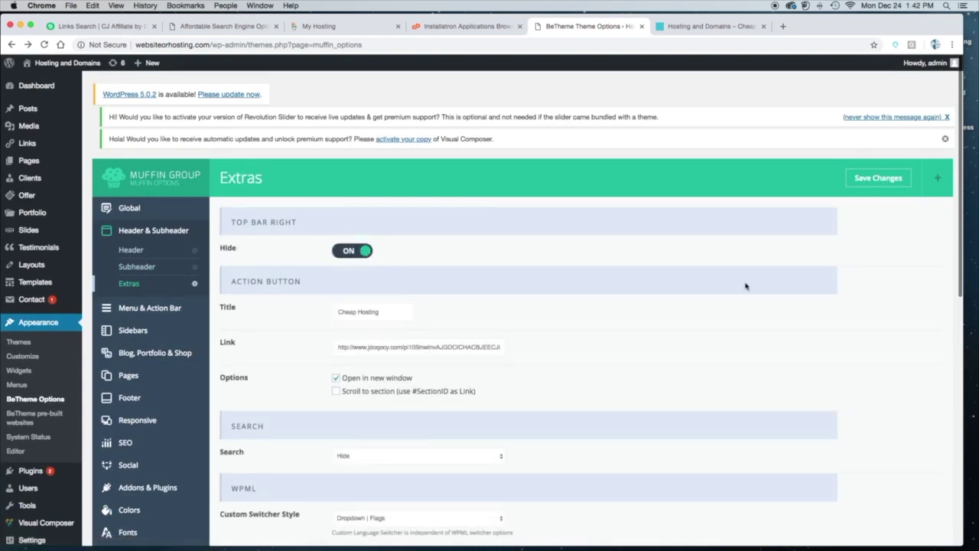
scroll(429, 306, down, 5)
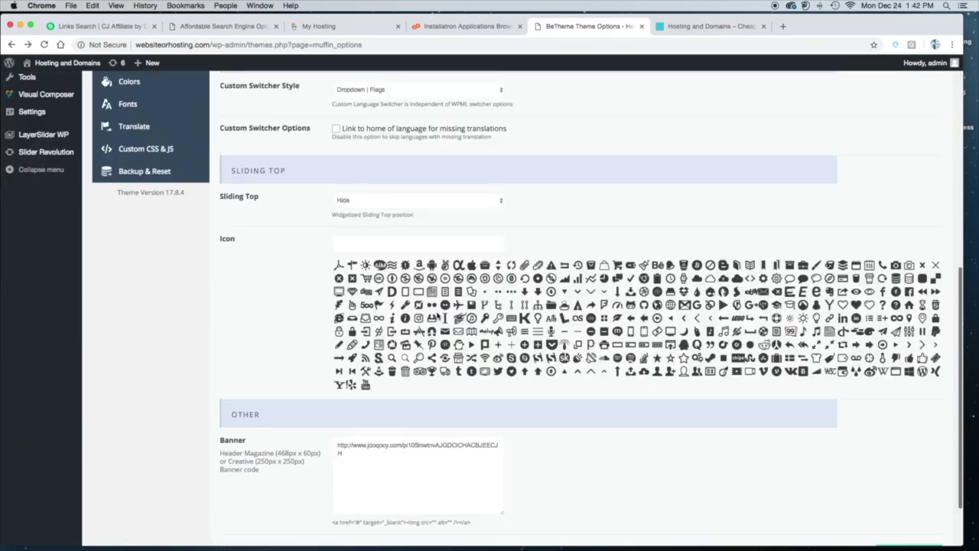
scroll(437, 316, up, 5)
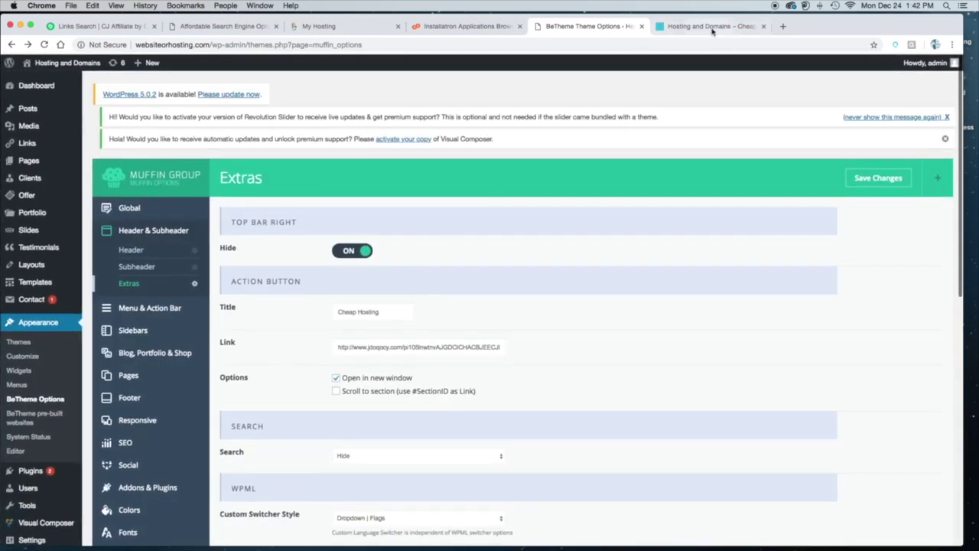
click(712, 28)
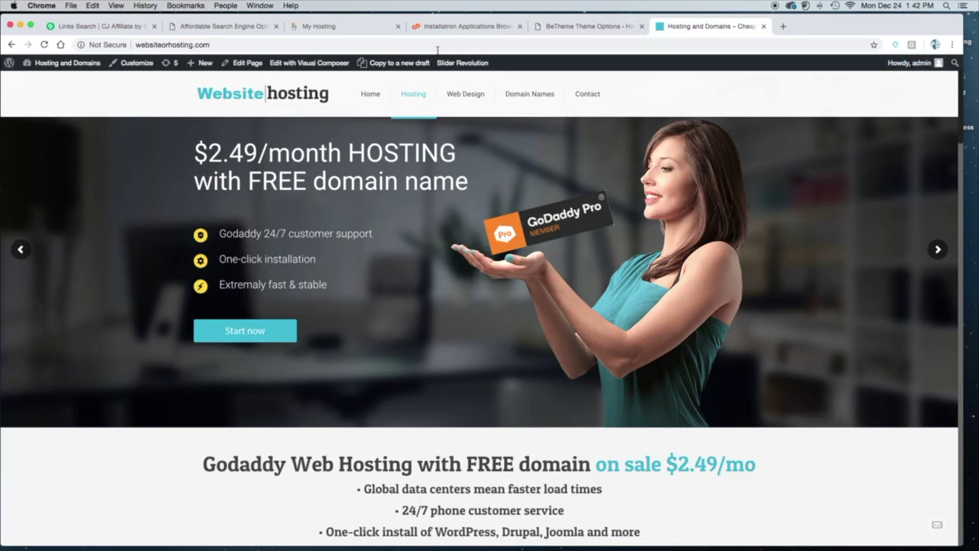
click(585, 26)
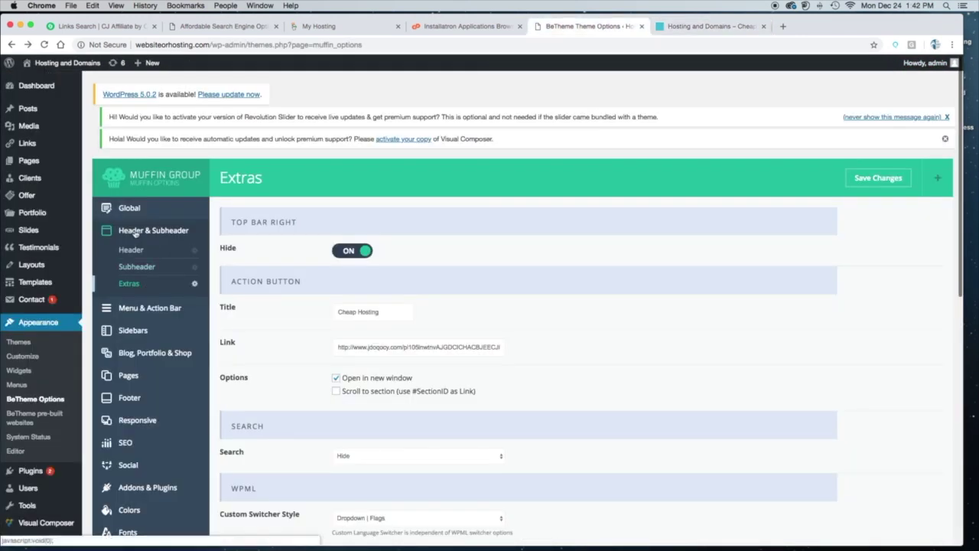
Open the Menu settings under Menu & Action Bar and review the layout, creative header and mega menu options
click(137, 309)
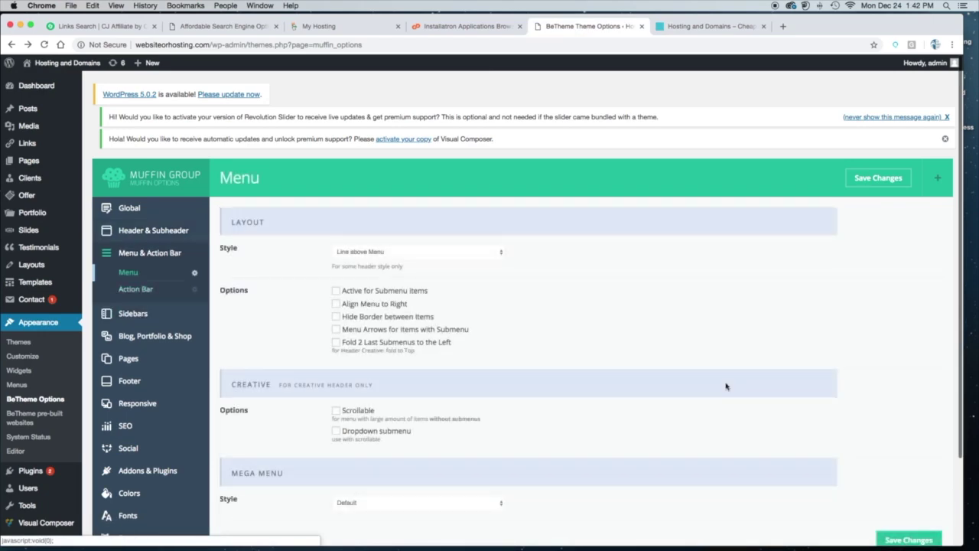
scroll(730, 386, down, 3)
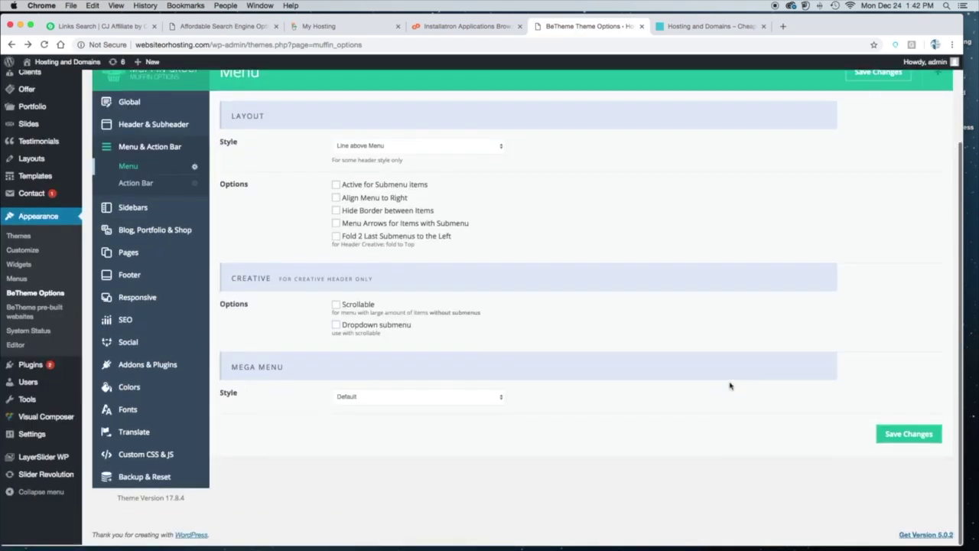
scroll(730, 386, up, 3)
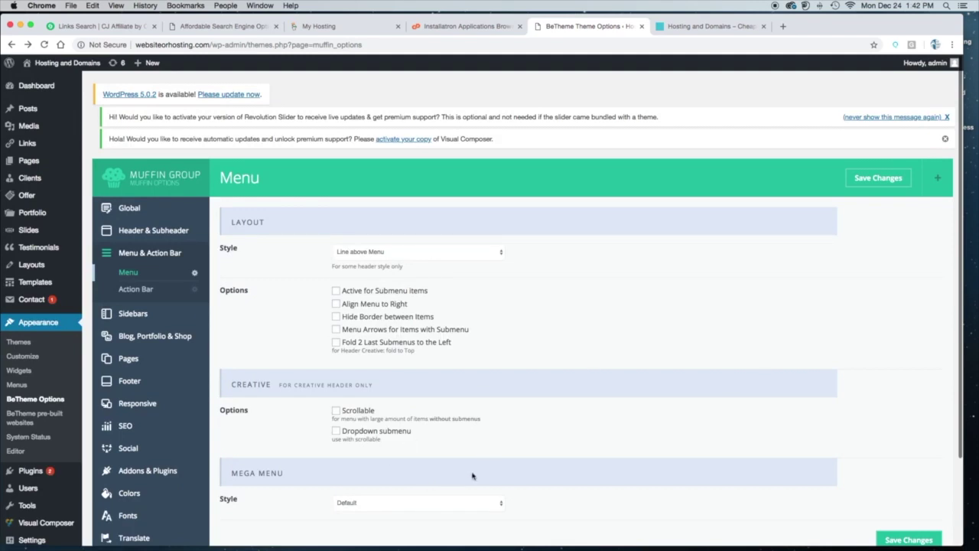
Open the Action Bar settings and review the toggle, slogan and phone fields, comparing them with the contact bar on the Ashtag Creations site
click(148, 295)
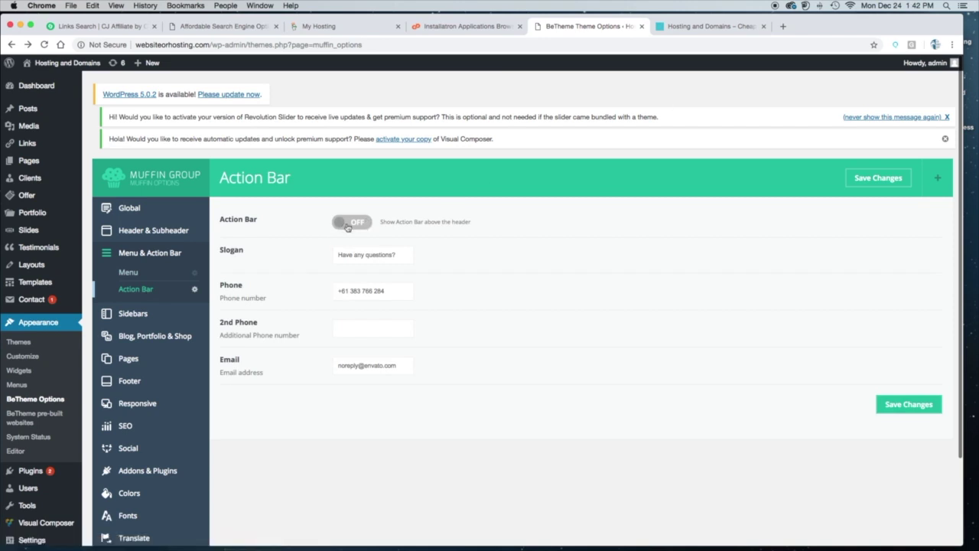
click(714, 26)
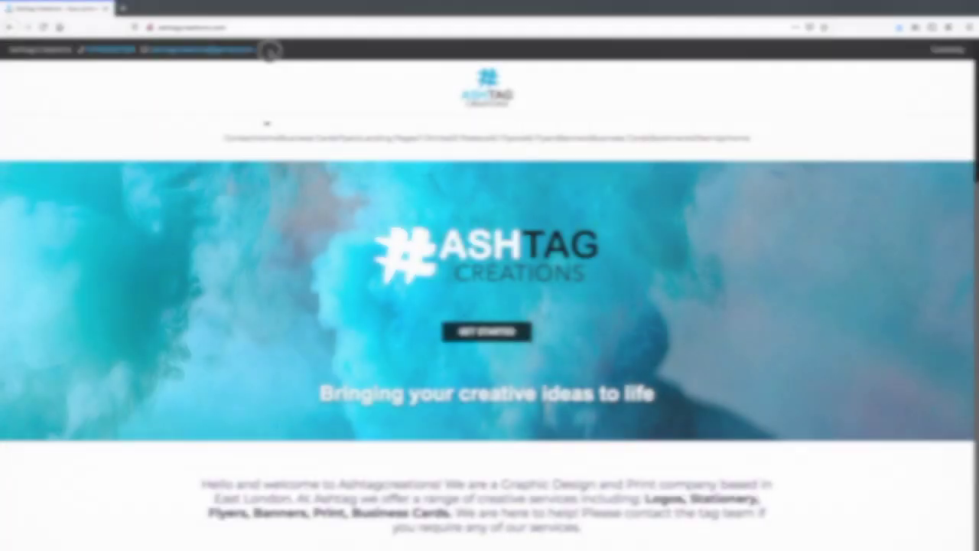
mouse_move(269, 49)
mouse_down()
mouse_move(53, 46)
mouse_move(267, 49)
mouse_up()
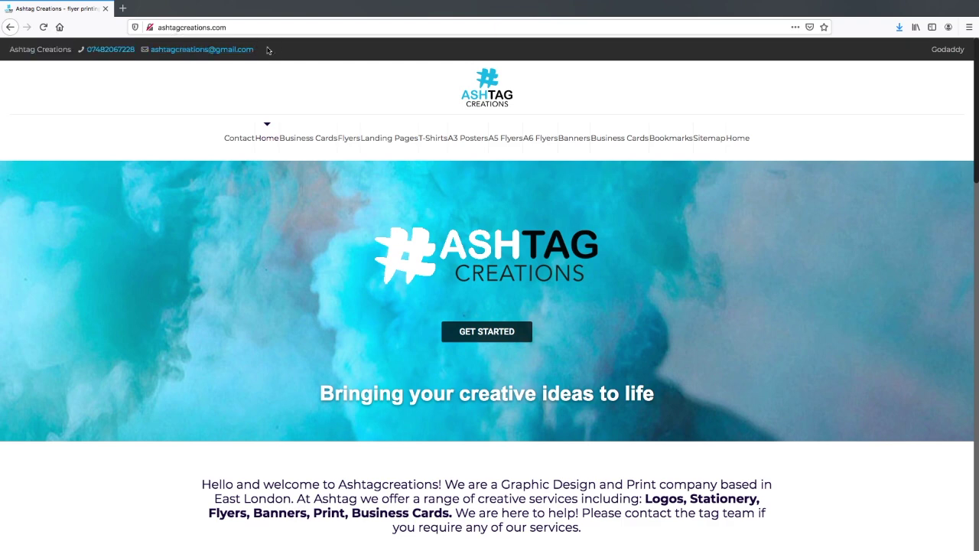
scroll(289, 169, down, 1)
scroll(290, 171, down, 10)
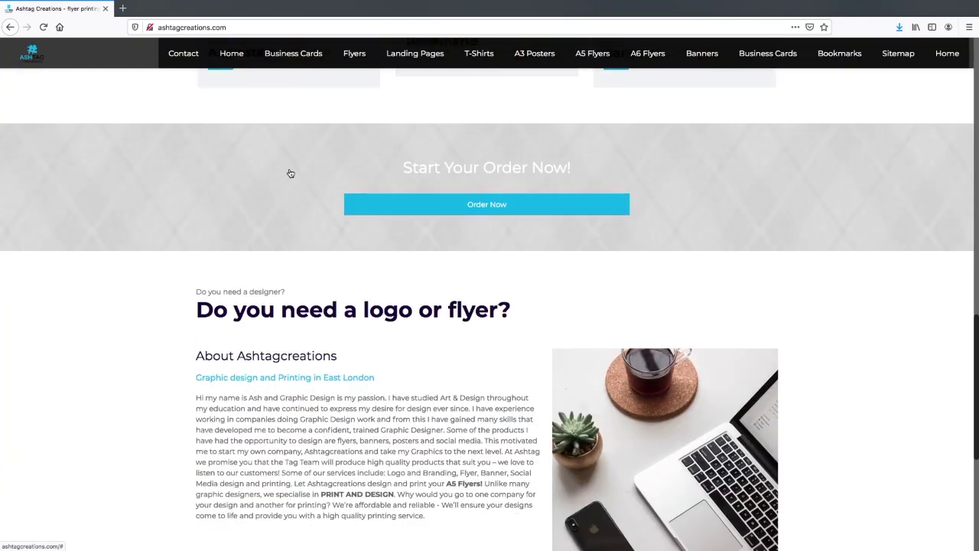
scroll(290, 173, down, 5)
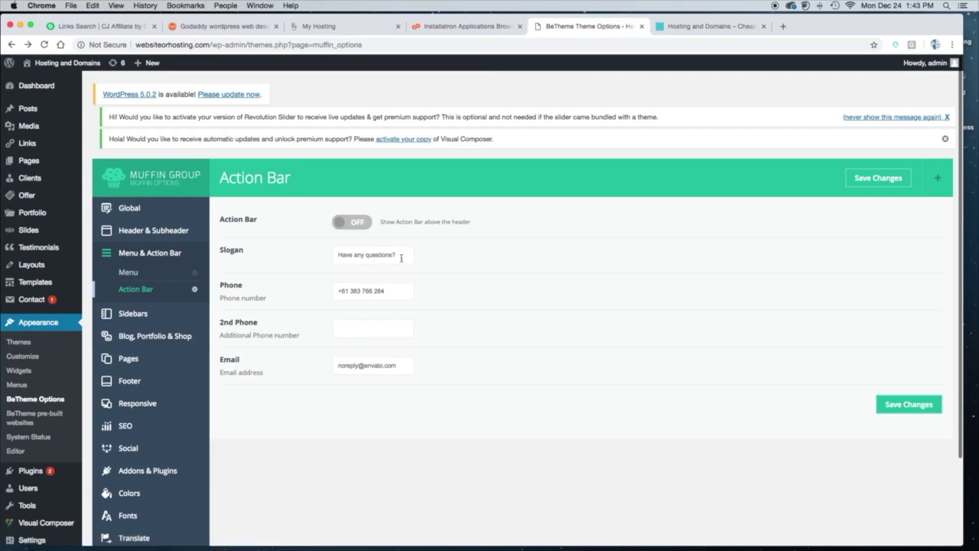
drag(401, 258, 306, 253)
drag(398, 296, 337, 291)
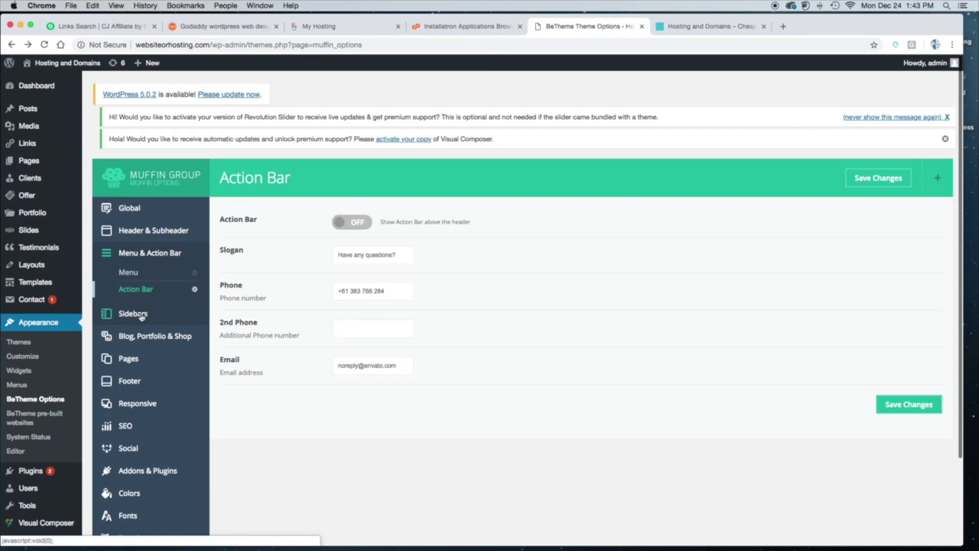
Open the general Pages settings and demonstrate the Page Comments switch, leaving it off
click(128, 360)
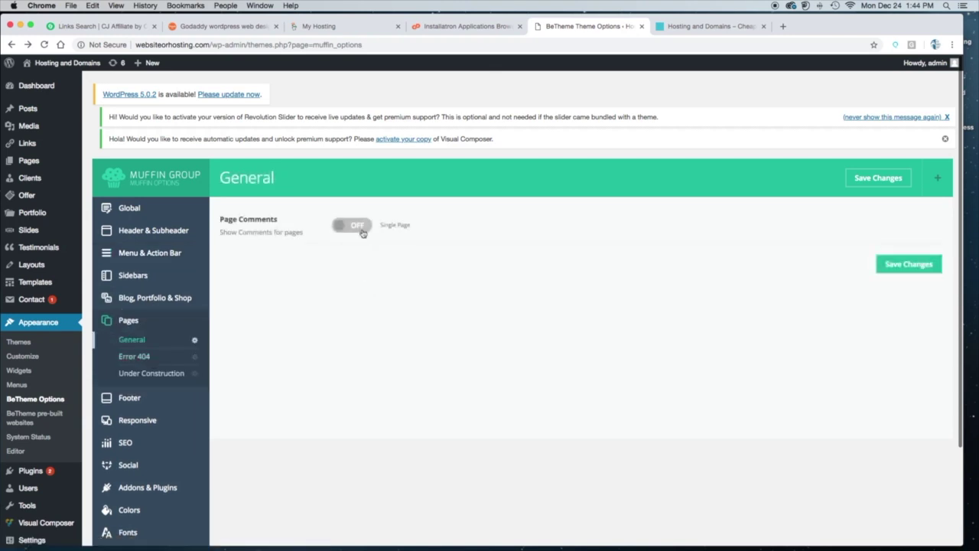
click(337, 229)
click(369, 227)
click(336, 230)
click(364, 227)
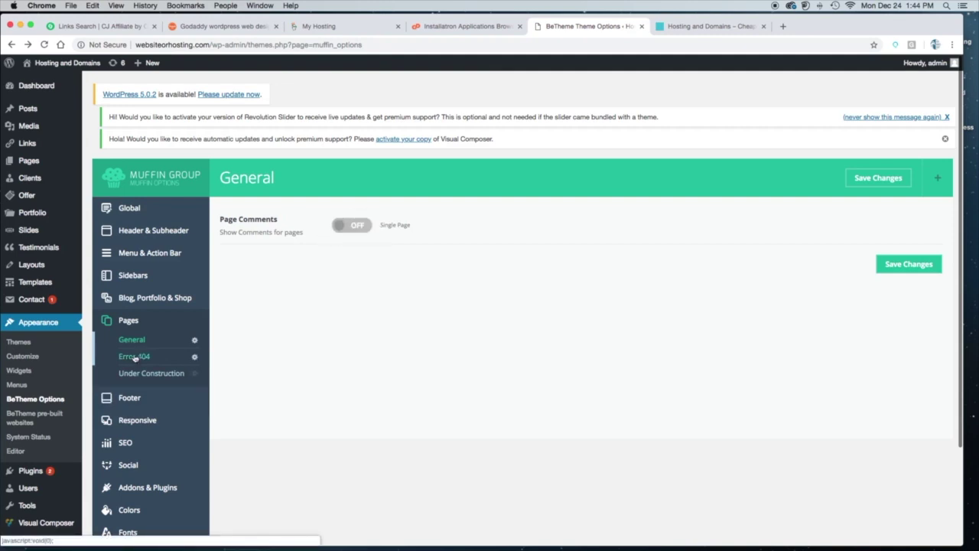
Open the Error 404 page settings and review the icon choices and the custom page option
click(135, 357)
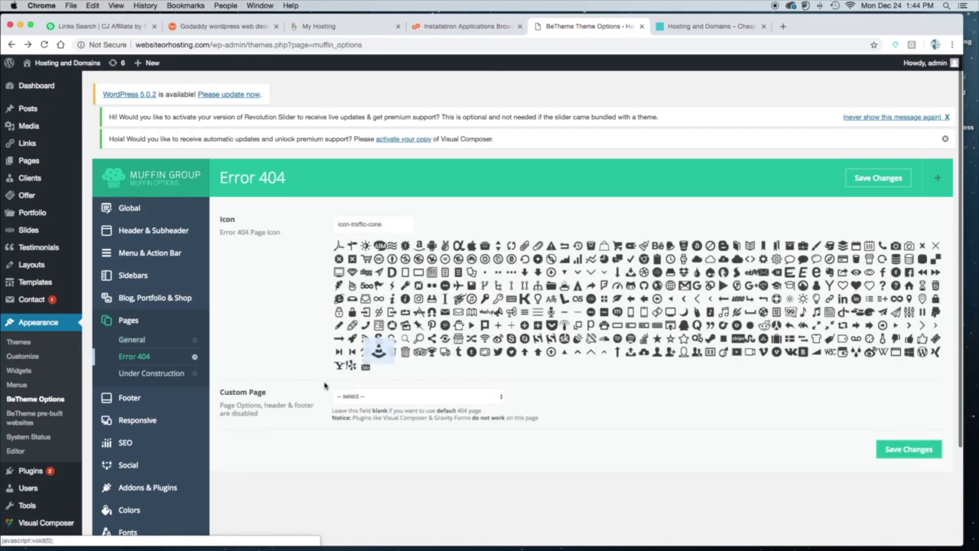
scroll(360, 375, down, 2)
scroll(368, 365, up, 3)
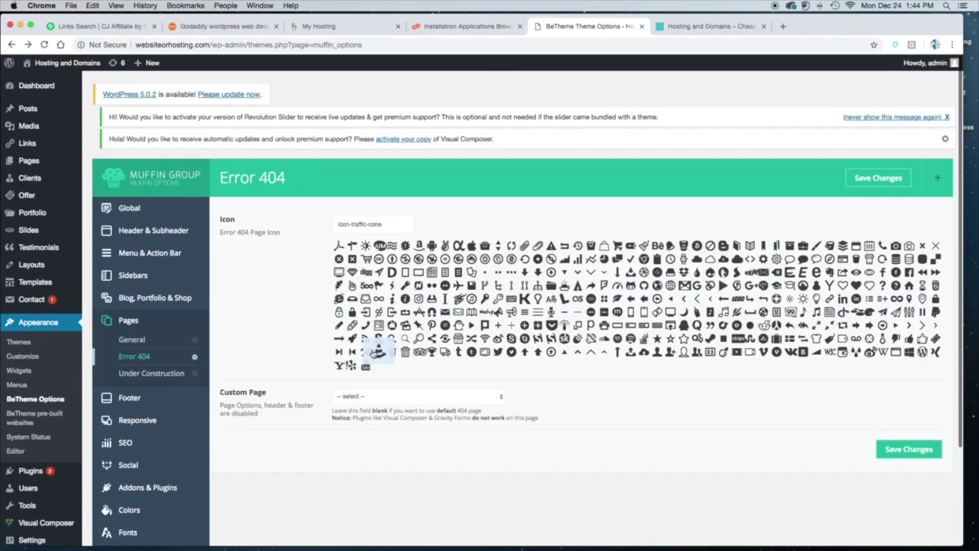
scroll(536, 320, down, 1)
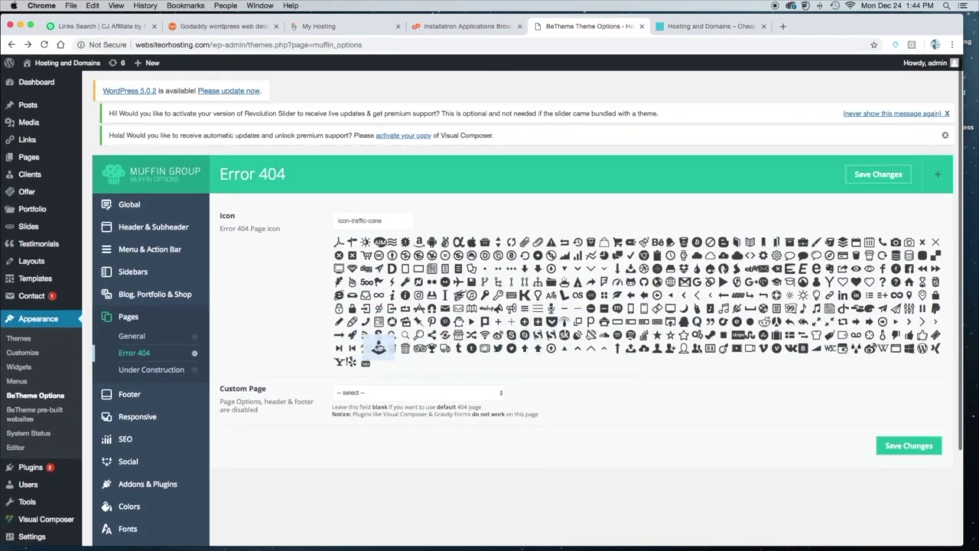
scroll(380, 352, up, 1)
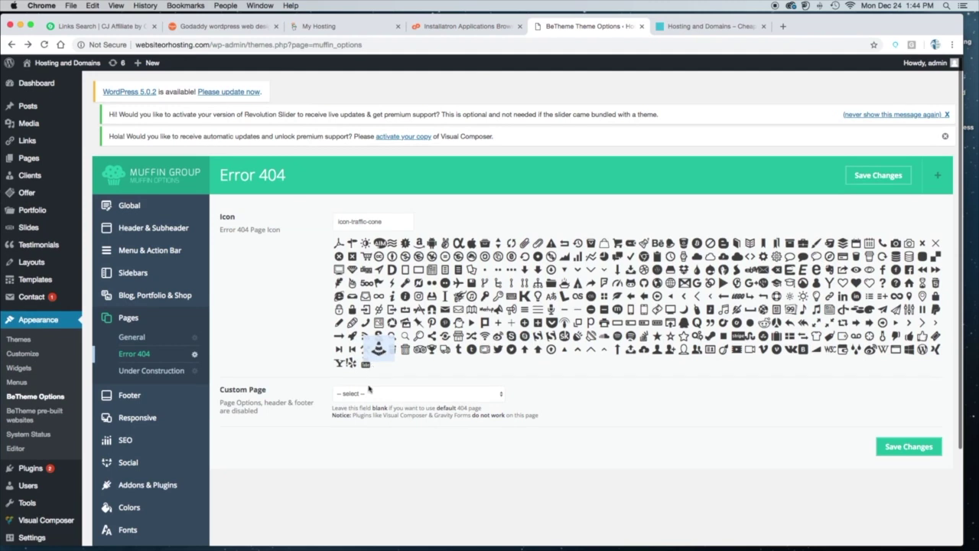
scroll(353, 397, down, 1)
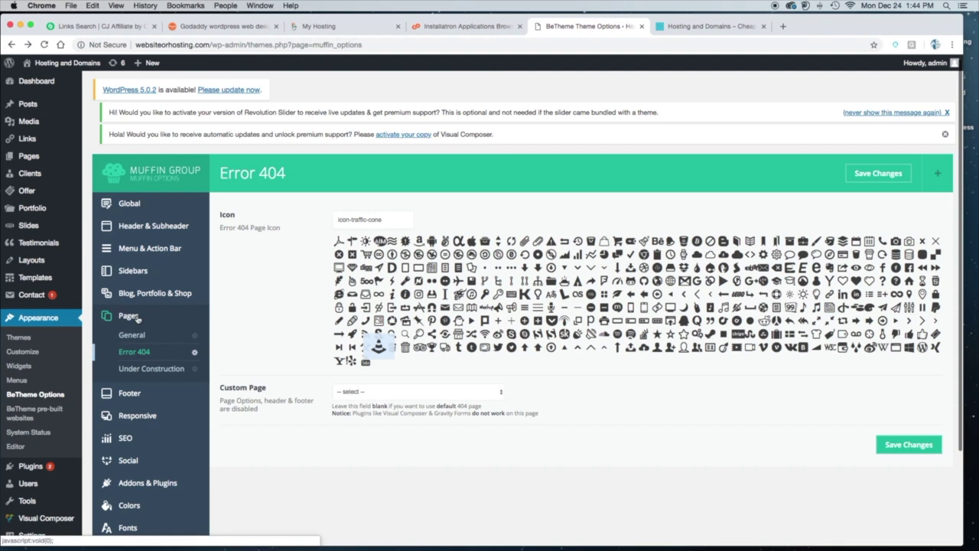
Open the Under Construction page settings, look at the Website Casa and hosting sites, and review the title, launch date and custom page options
click(142, 370)
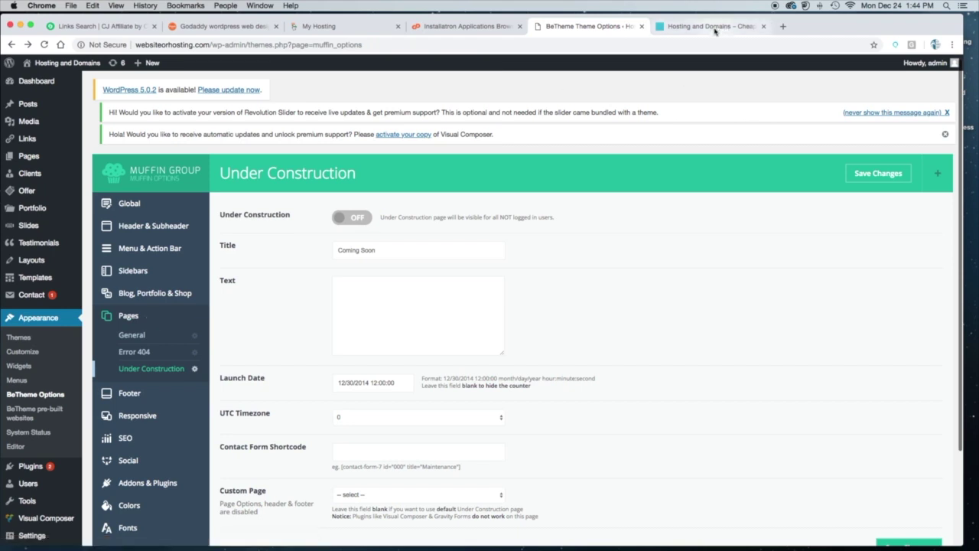
click(244, 28)
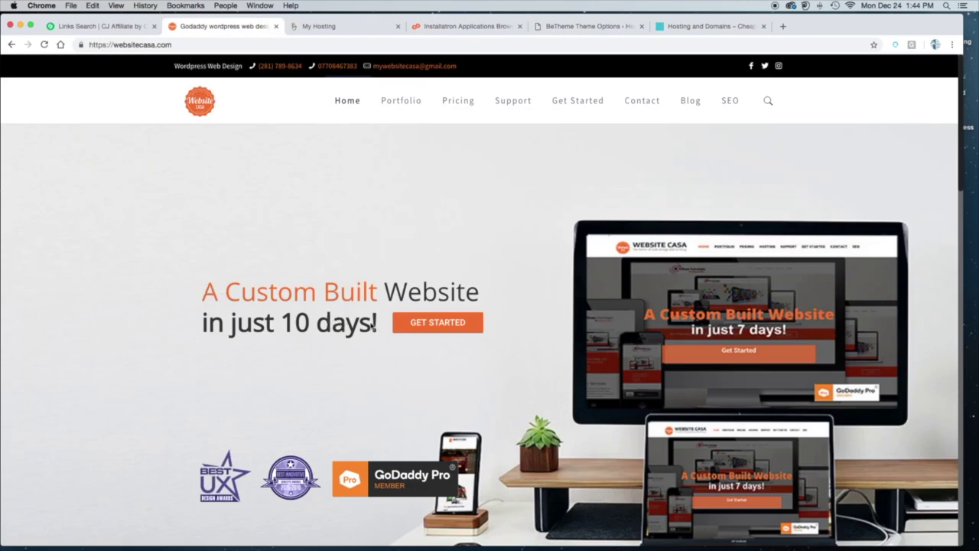
click(689, 29)
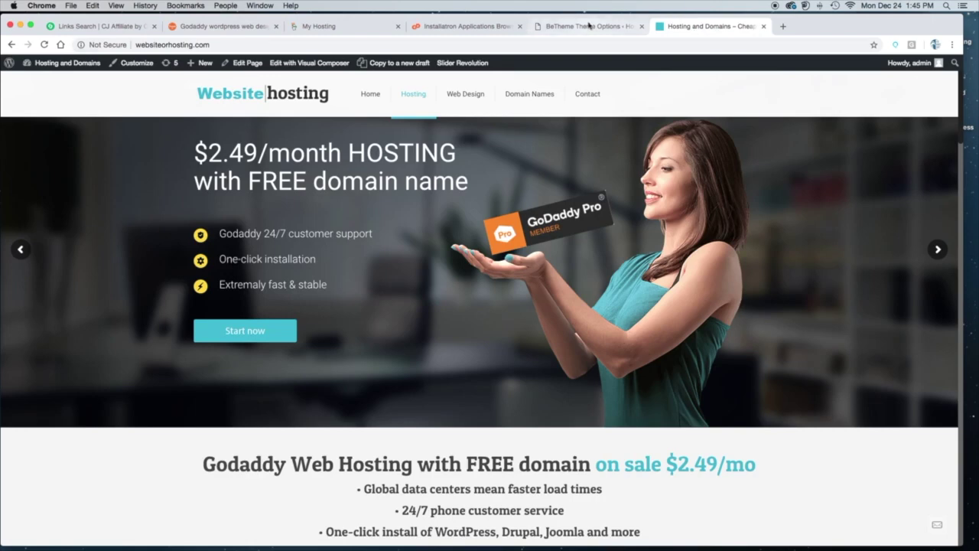
click(346, 30)
click(580, 28)
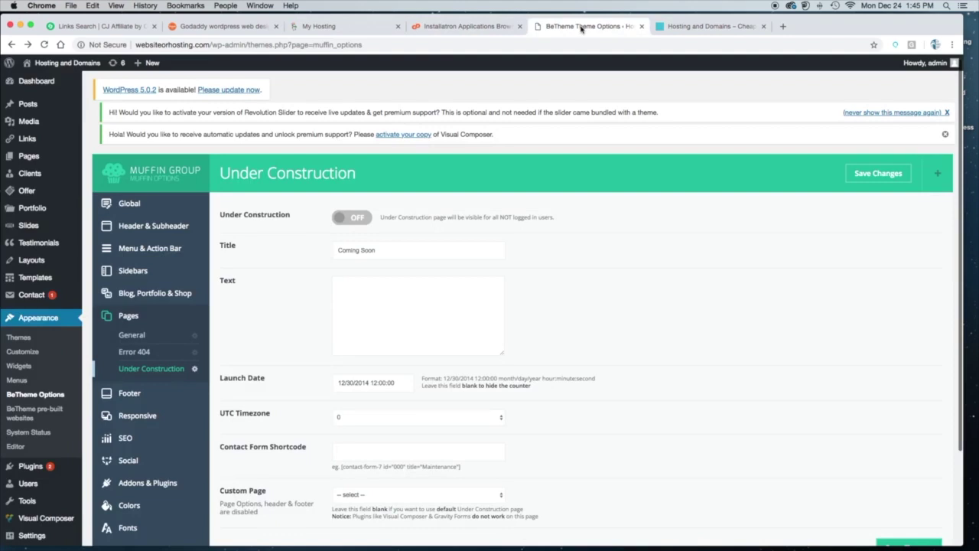
scroll(570, 300, down, 5)
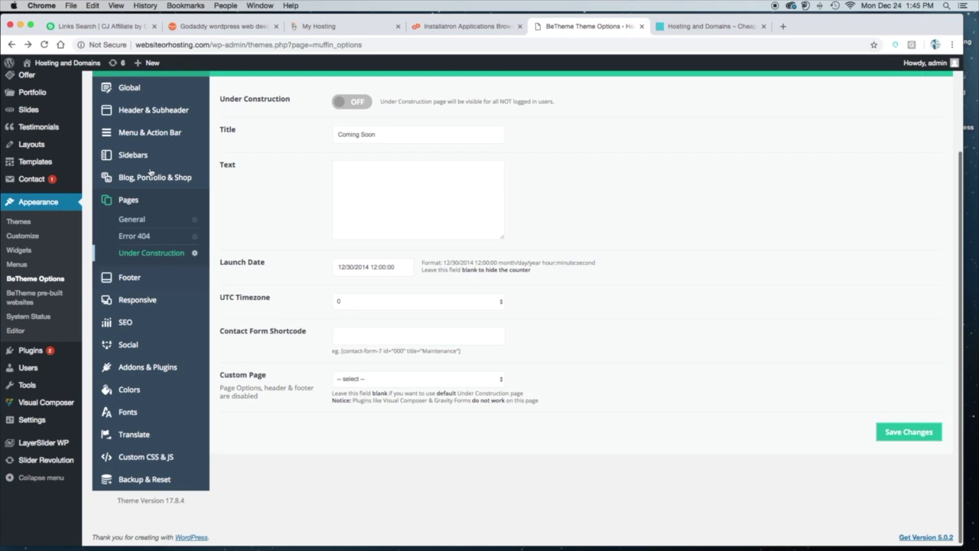
scroll(154, 113, up, 3)
scroll(156, 130, down, 2)
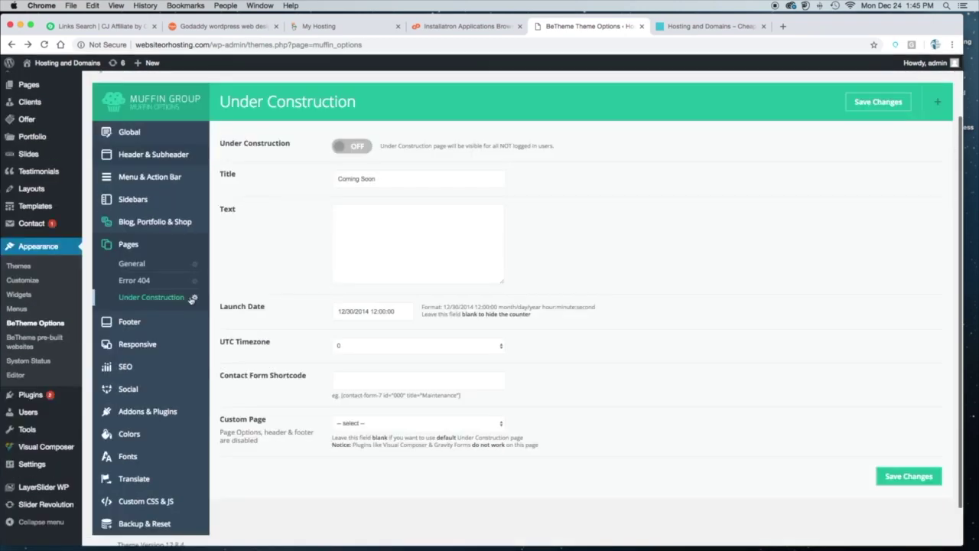
Open the Footer settings and examine the live hosting site's footer, highlighting its copyright line
click(139, 325)
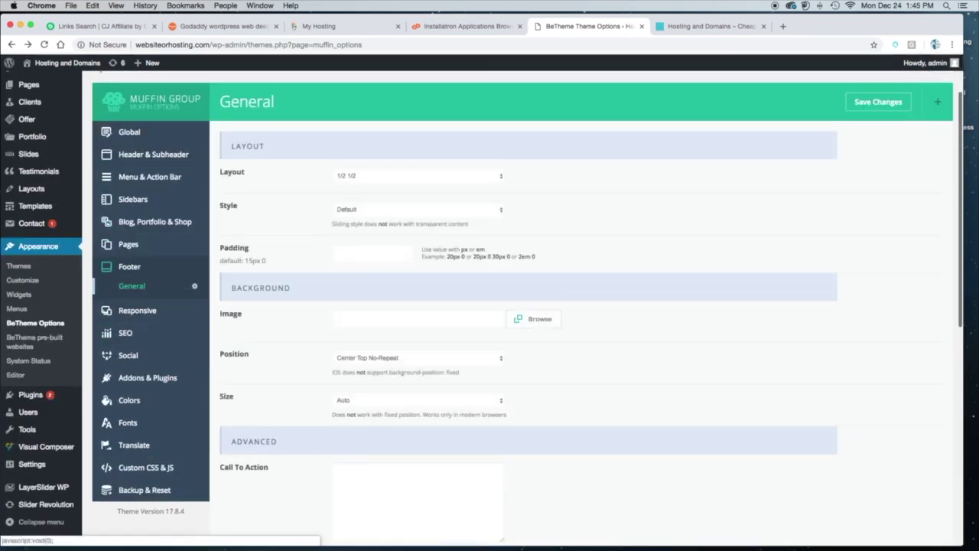
click(696, 26)
scroll(711, 431, down, 10)
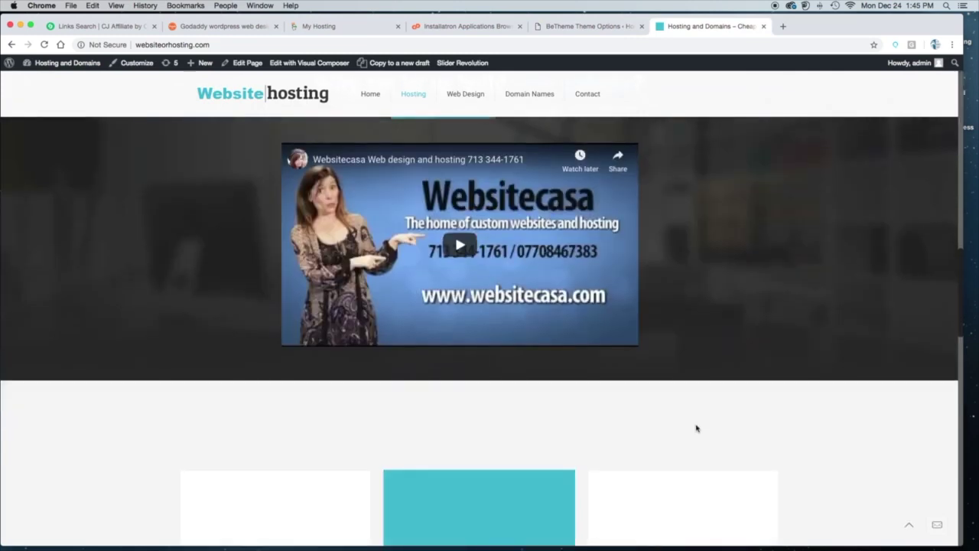
scroll(696, 428, down, 5)
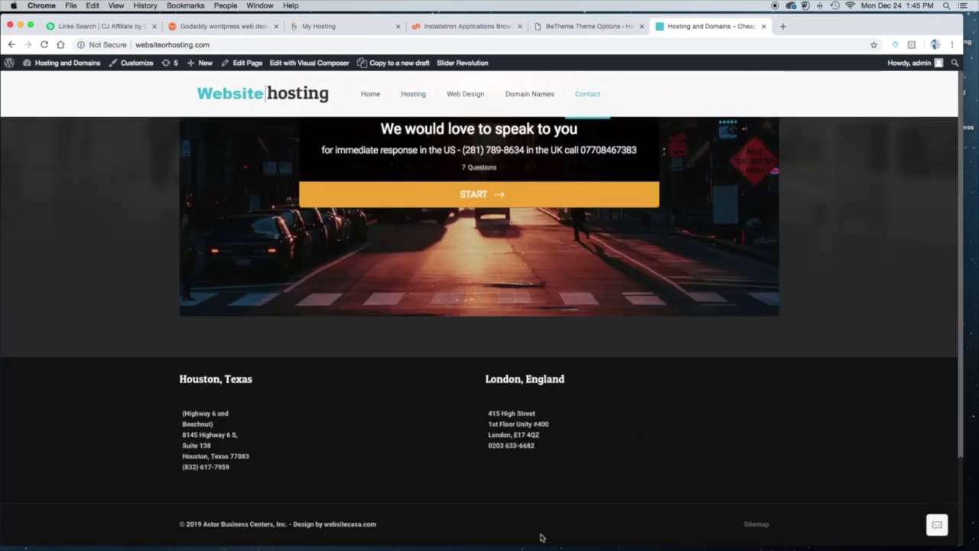
drag(378, 525, 175, 525)
mouse_move(318, 539)
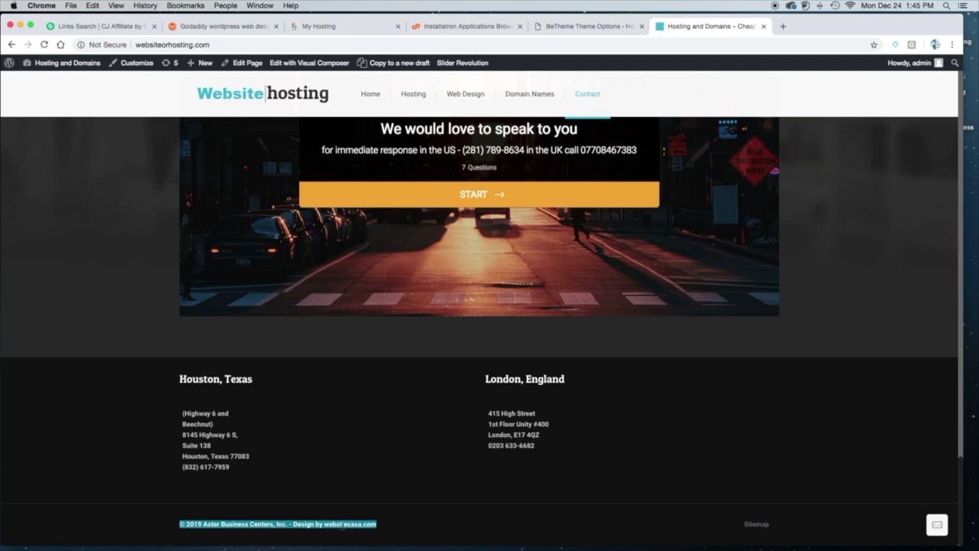
scroll(649, 70, up, 15)
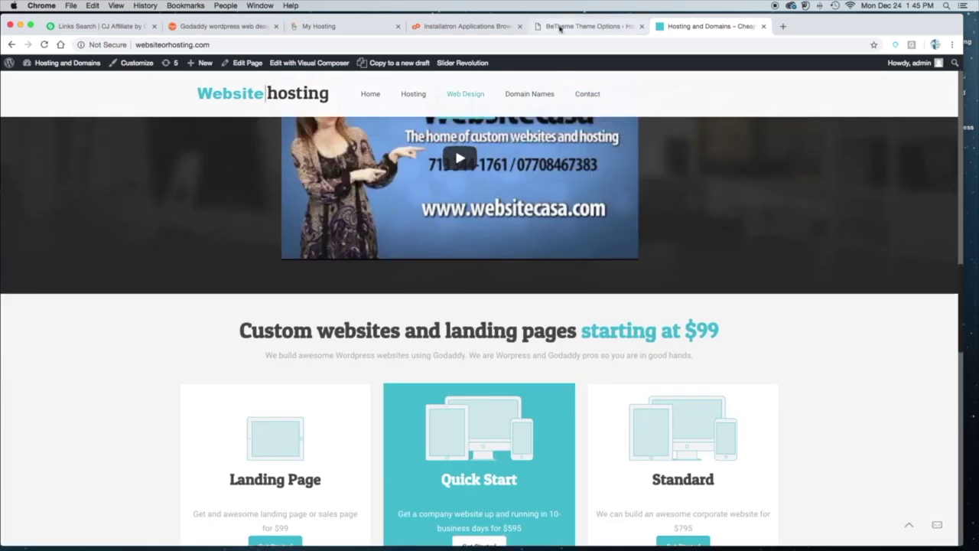
Return to the BeTheme Footer settings and review the layout, background, copyright text, back-to-top and popup contact form options
click(560, 26)
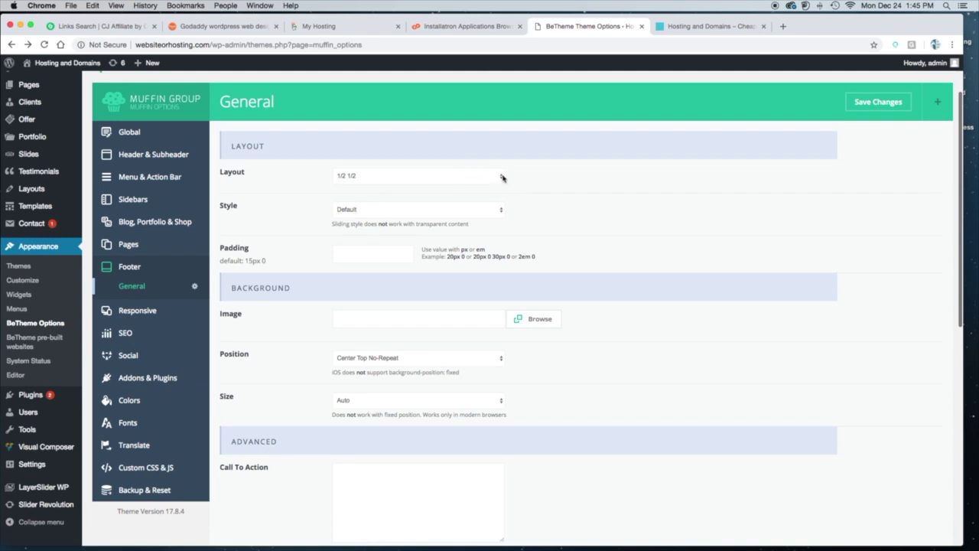
scroll(451, 406, down, 5)
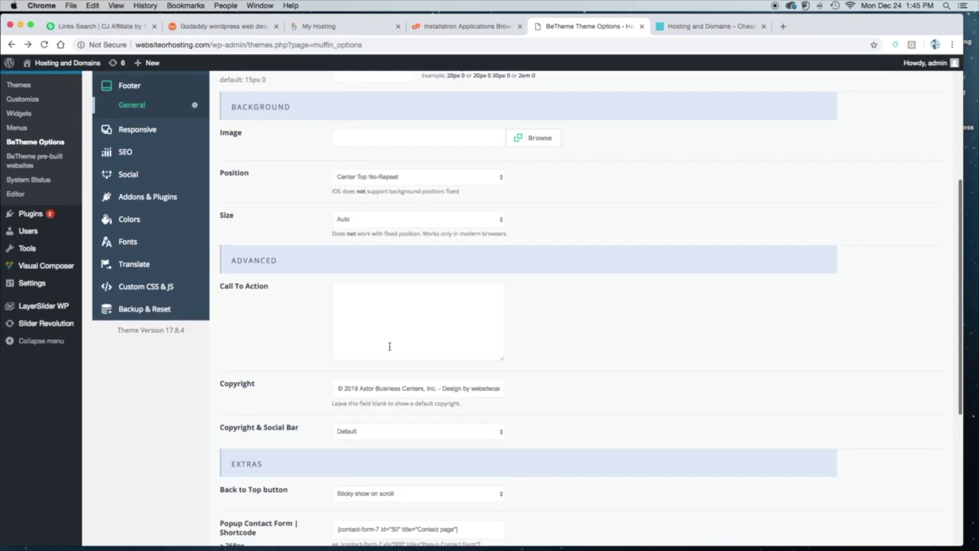
drag(335, 389, 536, 390)
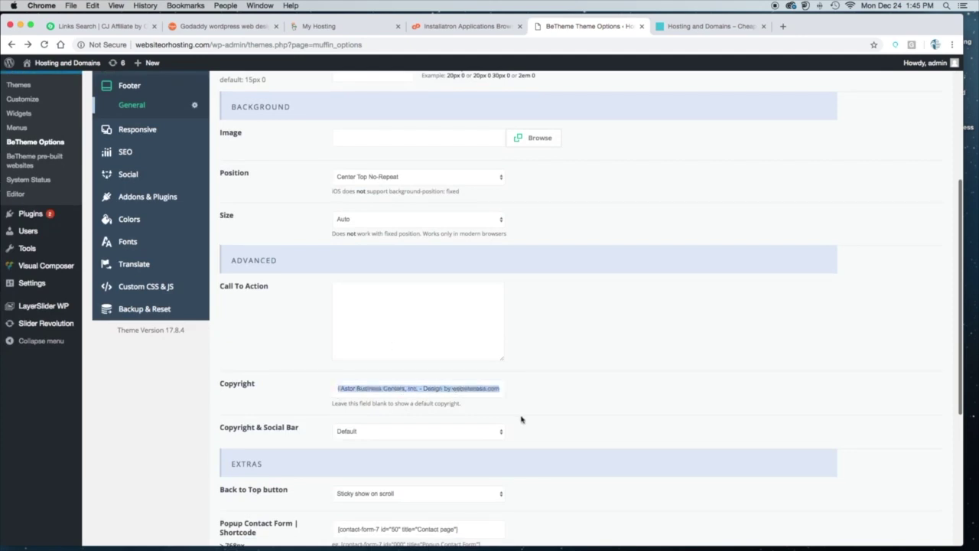
scroll(521, 419, down, 5)
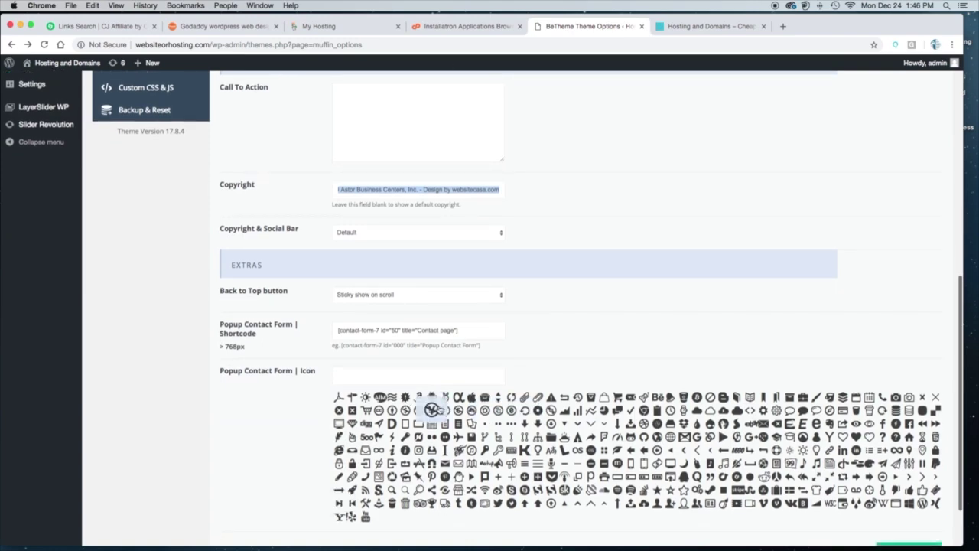
scroll(434, 408, up, 11)
scroll(442, 403, down, 1)
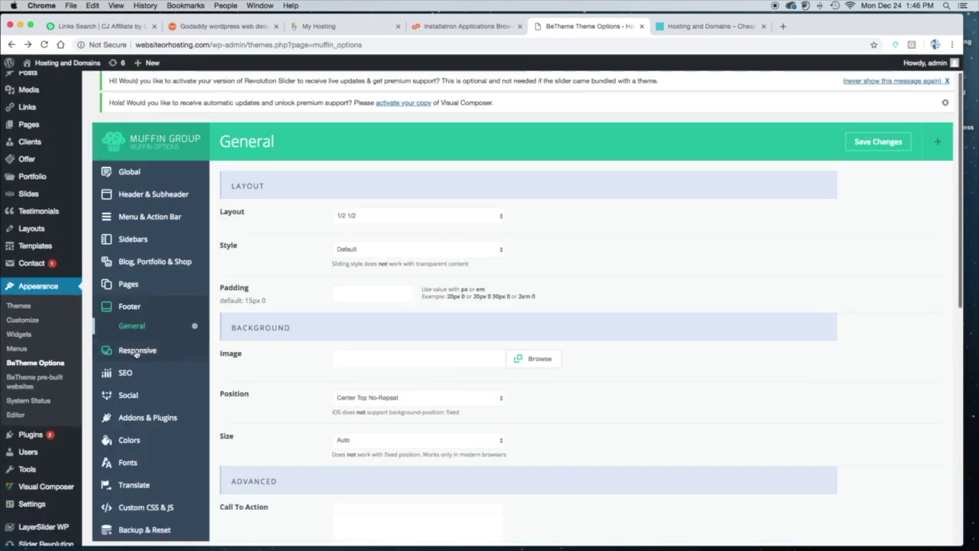
Open the general Responsive settings and check the live site's mobile layout by narrowing the browser window and restoring its full width
click(136, 350)
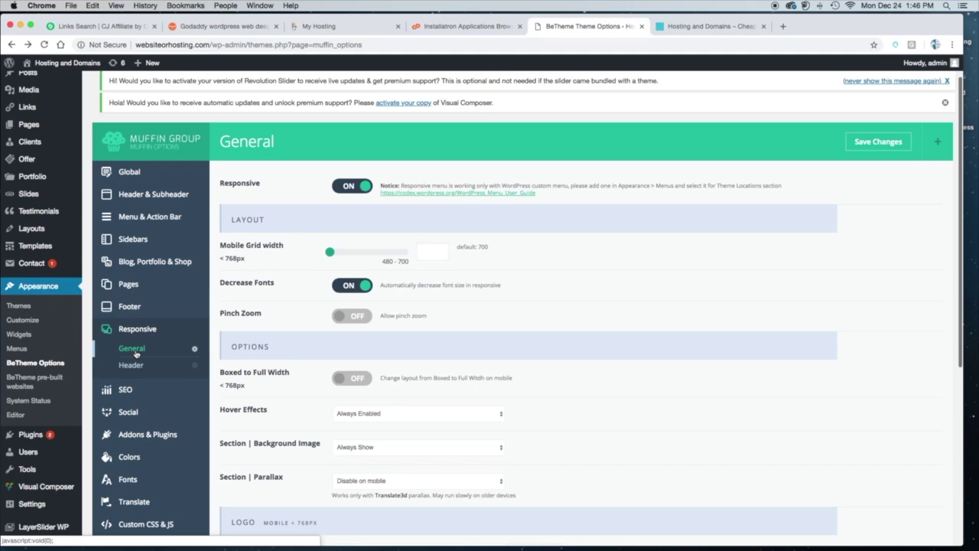
click(680, 27)
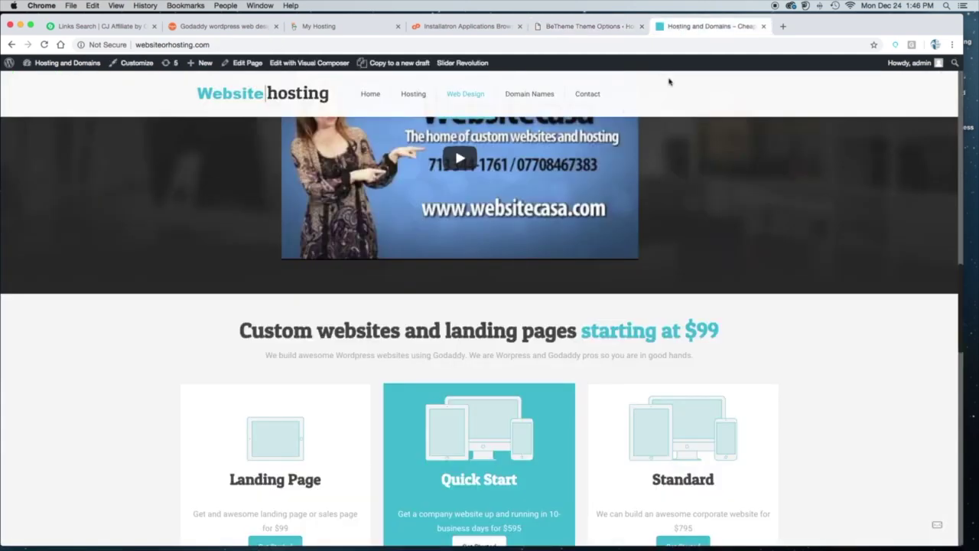
drag(969, 540, 137, 546)
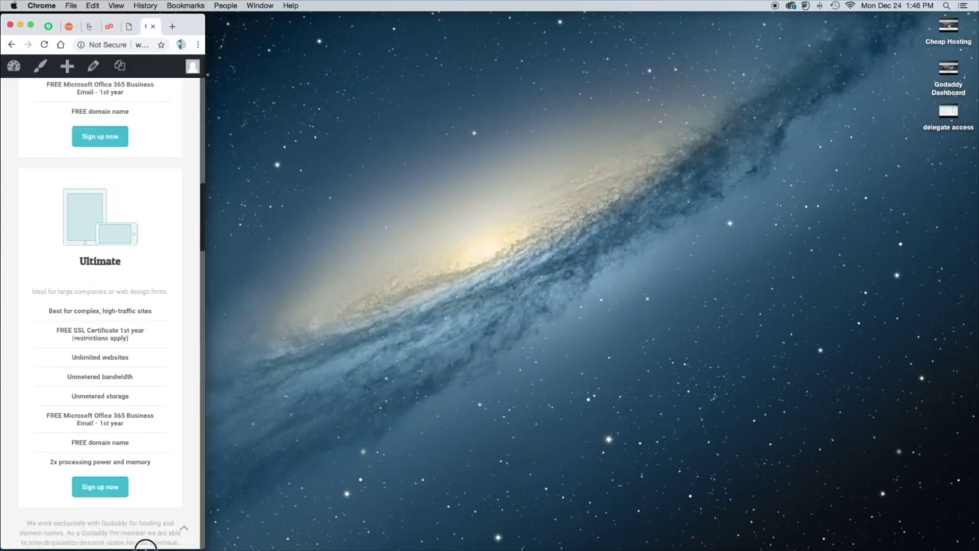
drag(145, 545, 407, 510)
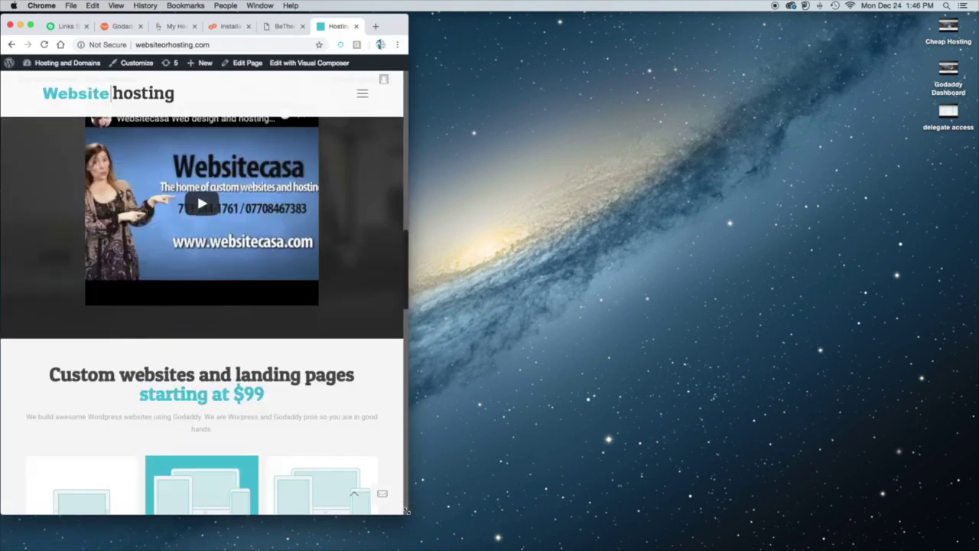
scroll(313, 397, up, 10)
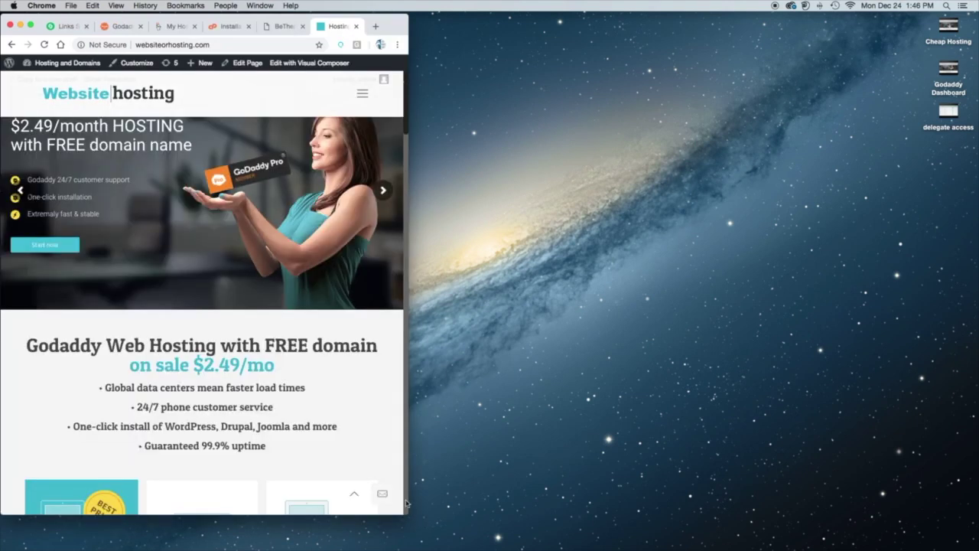
drag(406, 518, 963, 538)
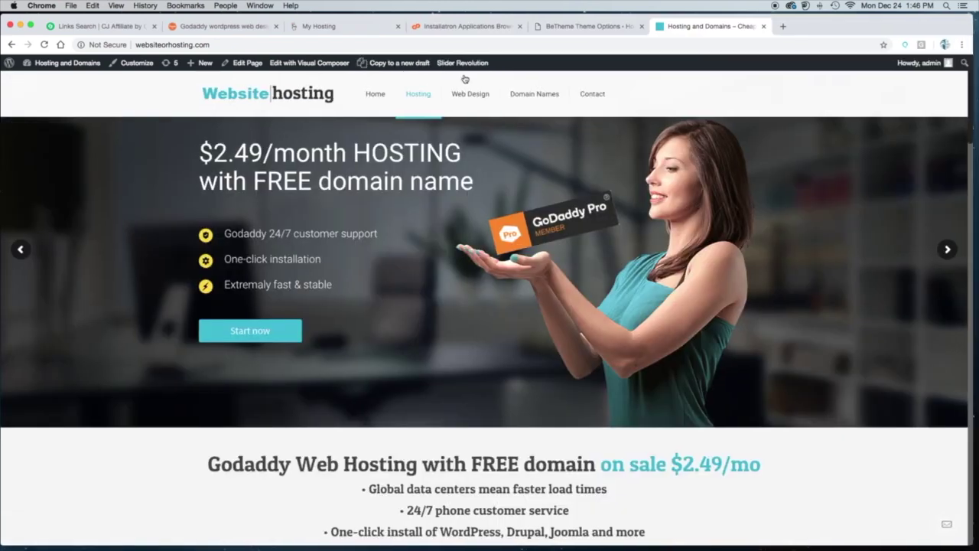
Return to the BeTheme Options and review the general Responsive settings for layout, options, mobile logo and sticky header logo
click(616, 26)
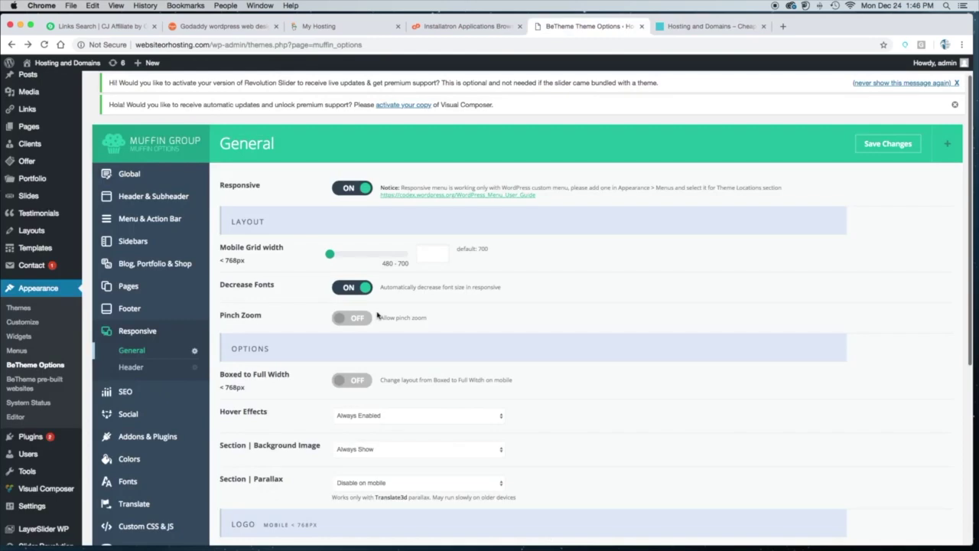
scroll(423, 338, down, 5)
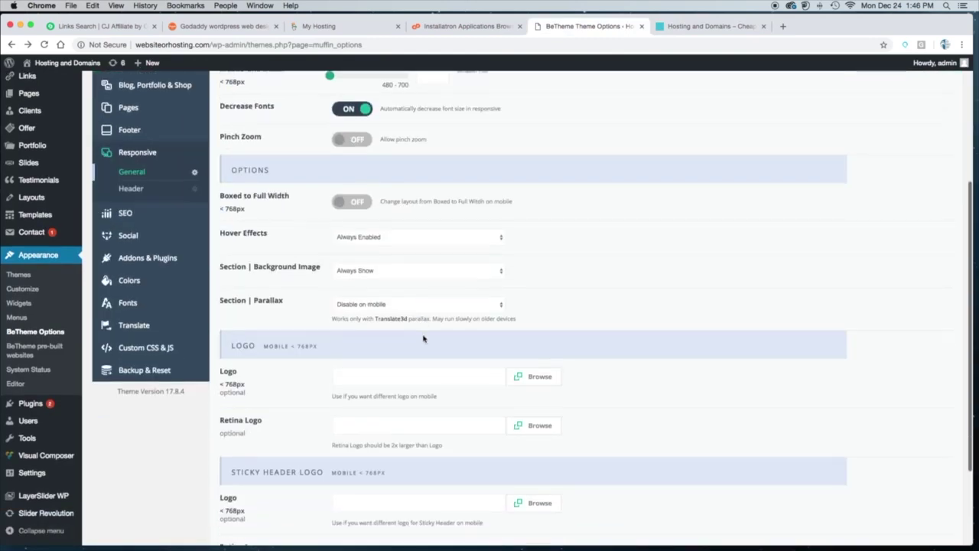
scroll(423, 338, down, 5)
scroll(423, 338, up, 10)
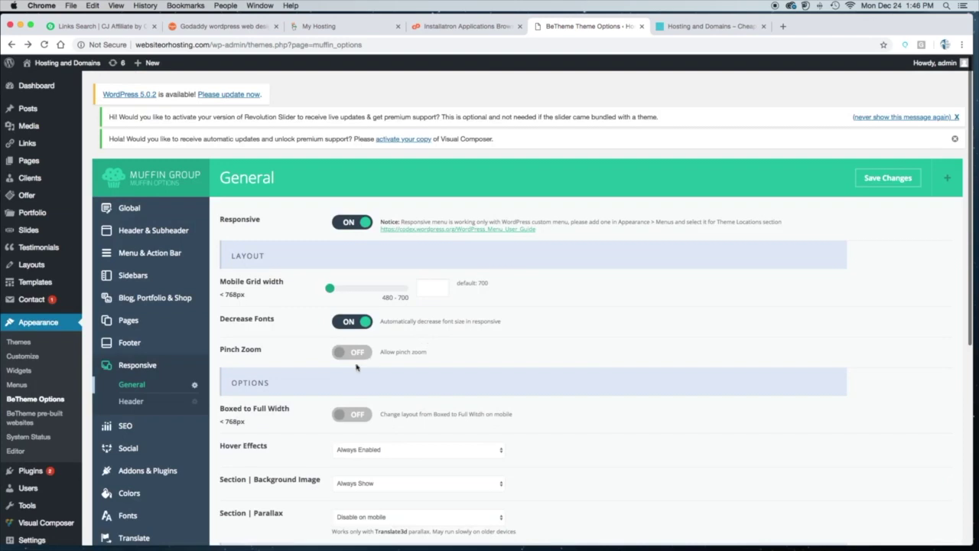
Open the Responsive Header settings and review the tablet, mobile, minimal layout, top bar, menu and menu button options
click(131, 401)
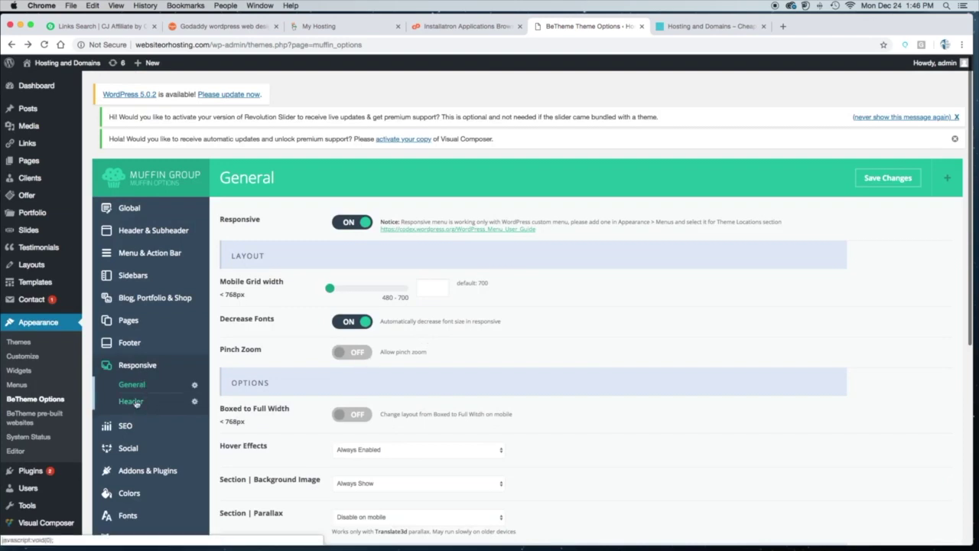
scroll(442, 344, down, 5)
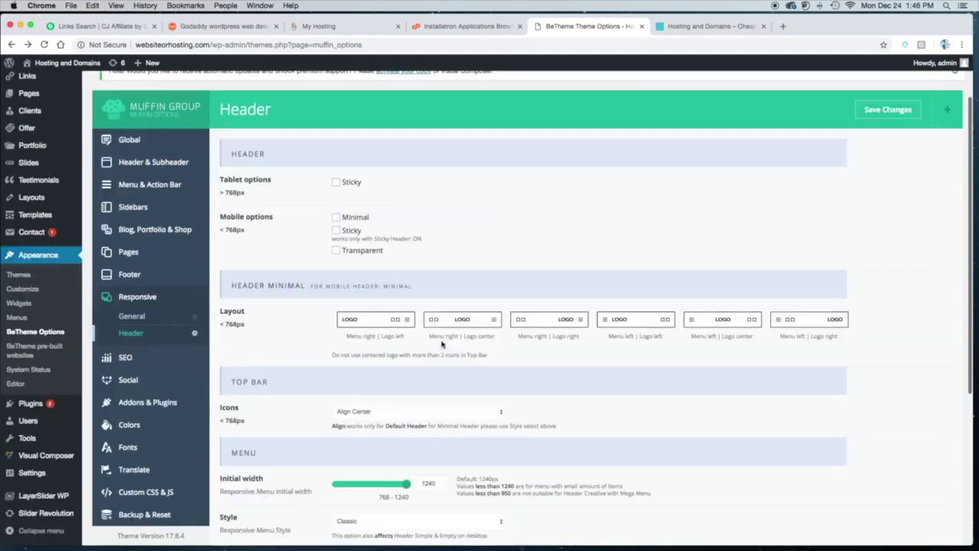
scroll(441, 344, down, 3)
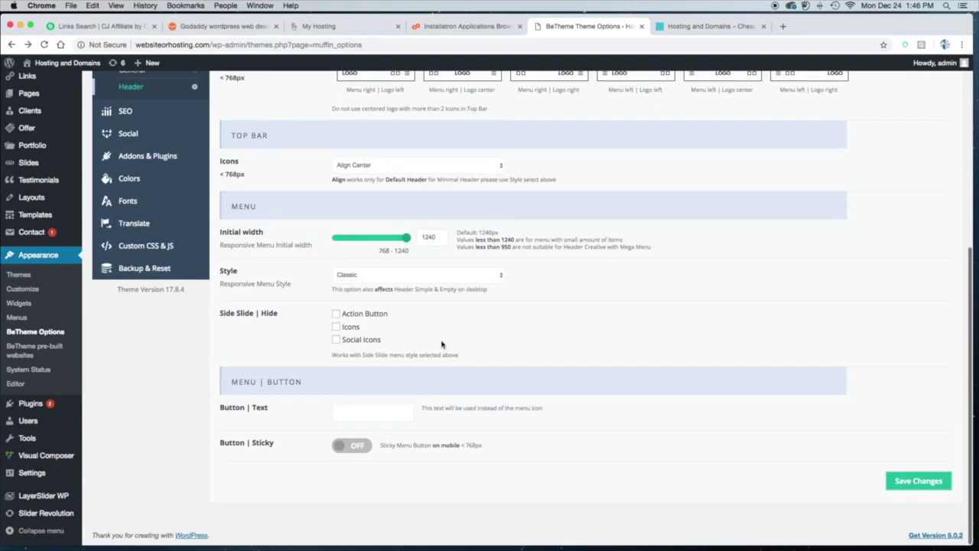
scroll(441, 344, up, 3)
scroll(442, 343, up, 4)
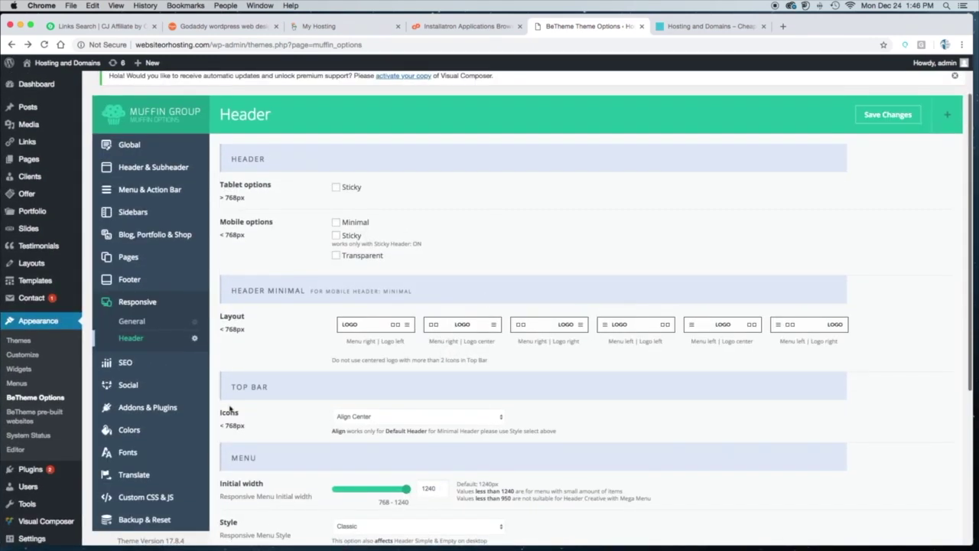
Open the SEO settings, then look at the live hosting site and look through the Website Casa SEO page down to its footer
click(125, 362)
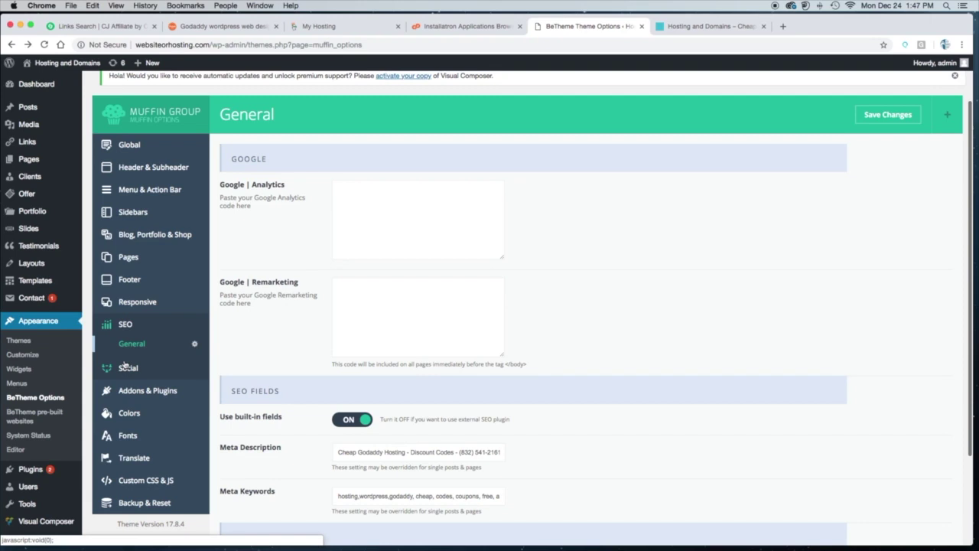
click(684, 28)
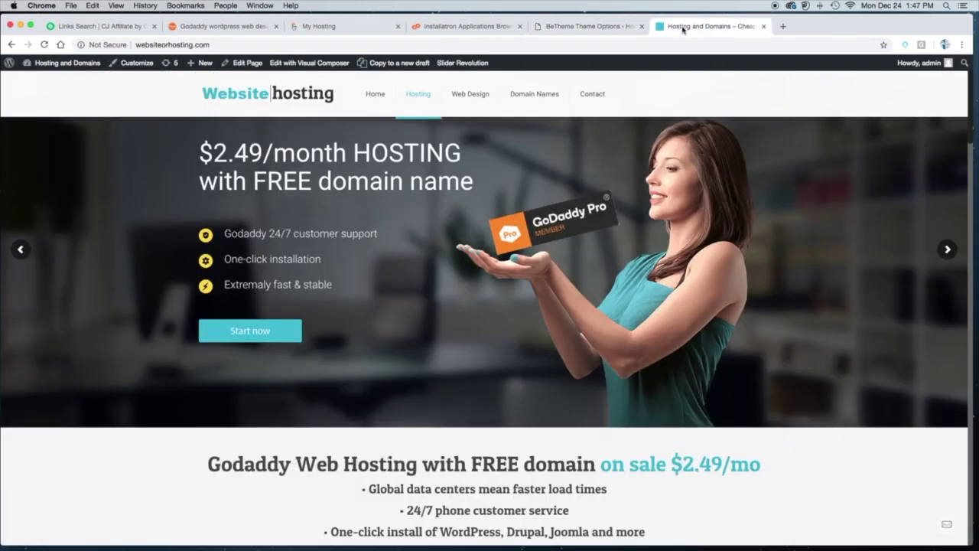
click(218, 29)
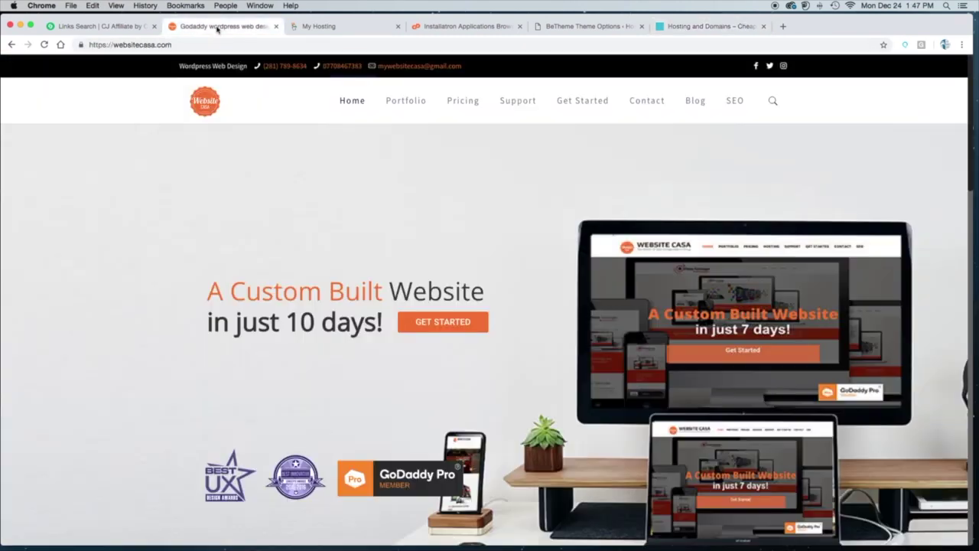
click(733, 102)
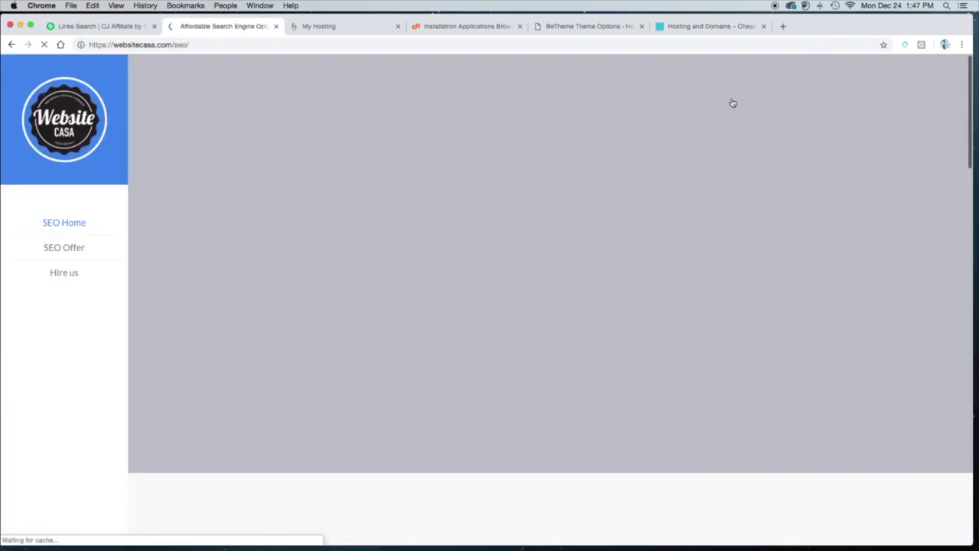
scroll(708, 342, down, 15)
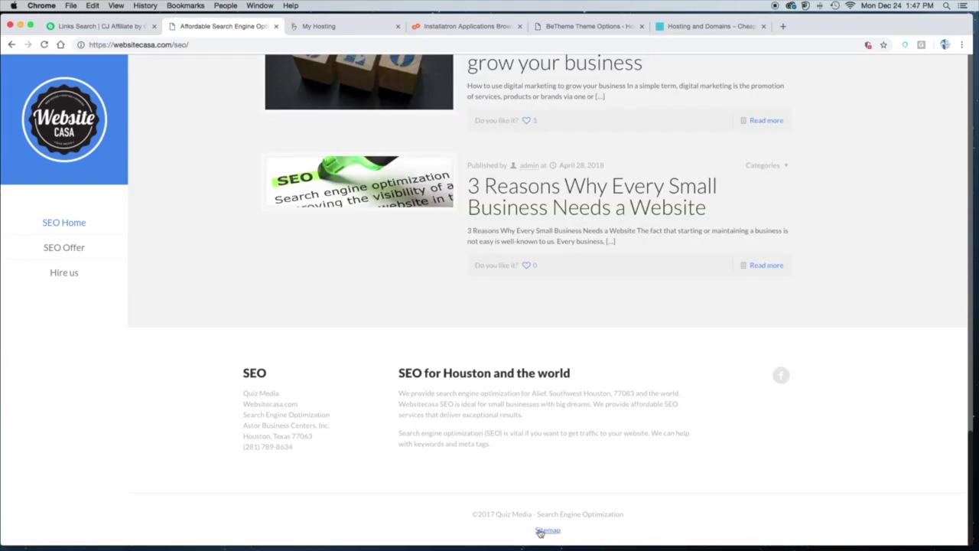
scroll(673, 417, up, 1)
scroll(674, 417, up, 15)
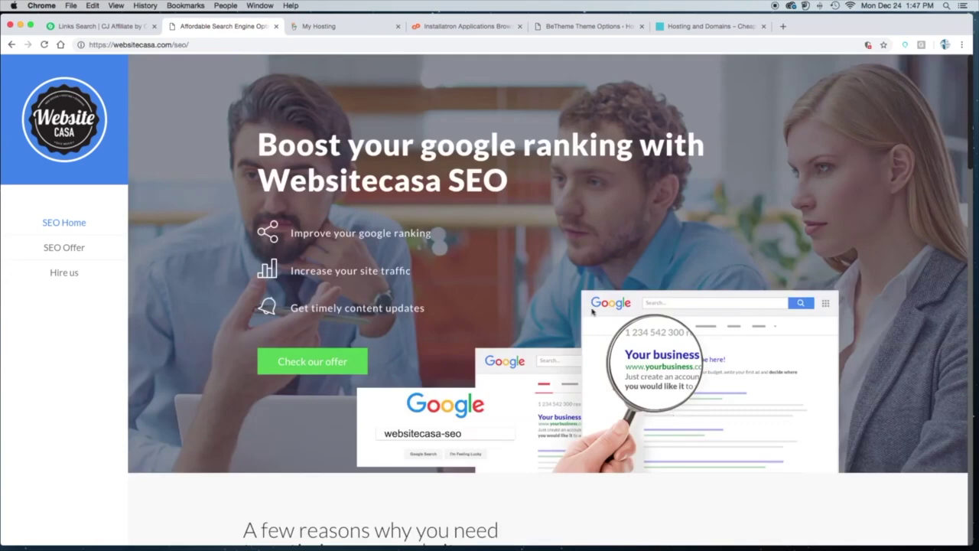
Return to the BeTheme SEO settings and review the Google code boxes, highlighting the meta description and meta keywords
click(577, 28)
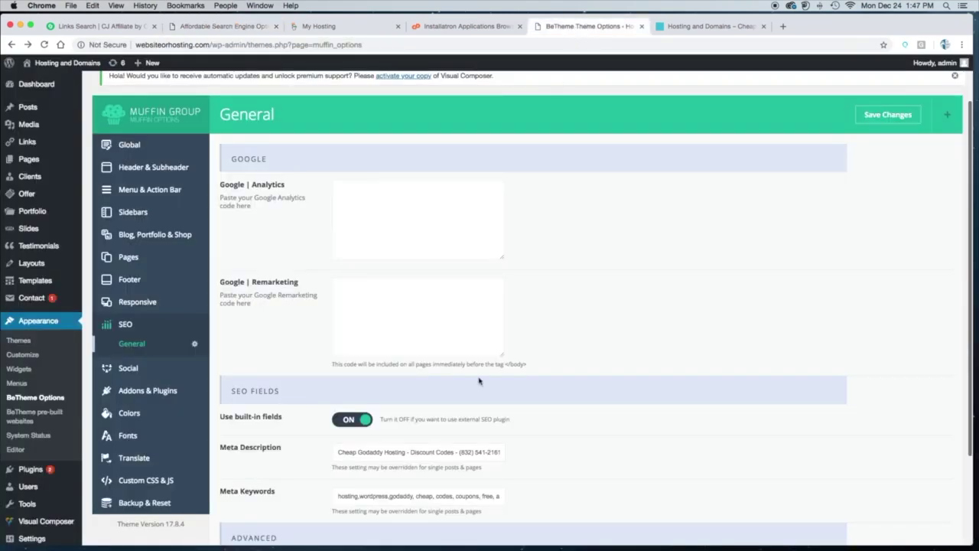
scroll(419, 417, down, 3)
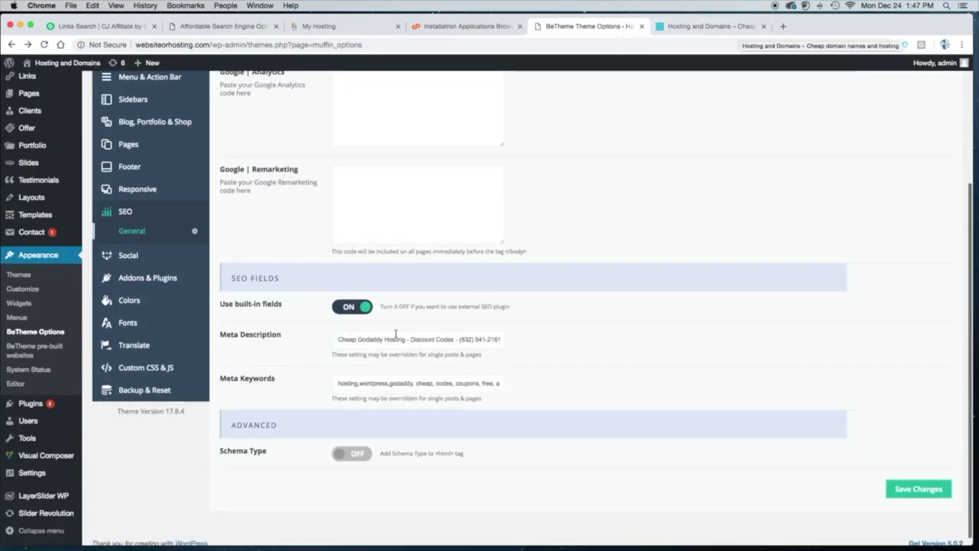
drag(335, 342, 608, 357)
drag(339, 385, 596, 395)
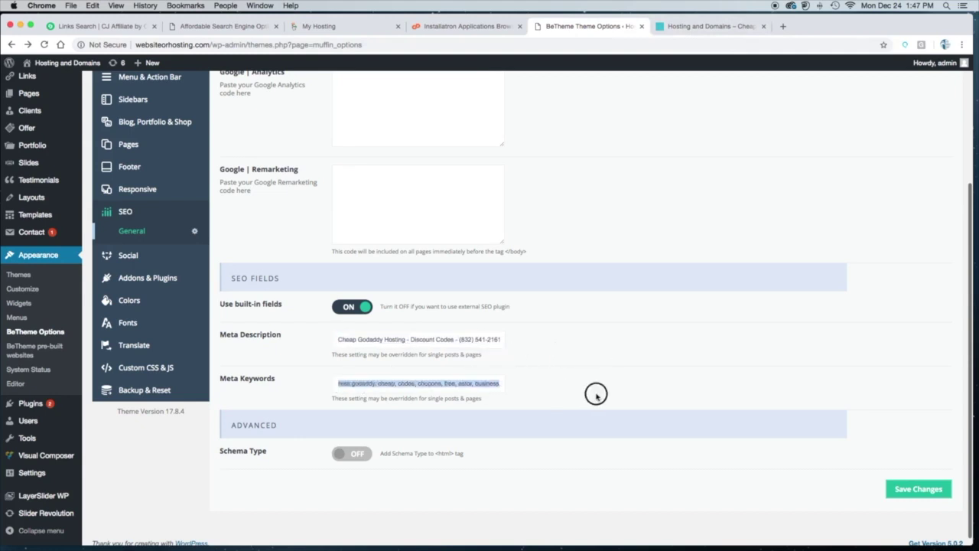
scroll(567, 393, up, 5)
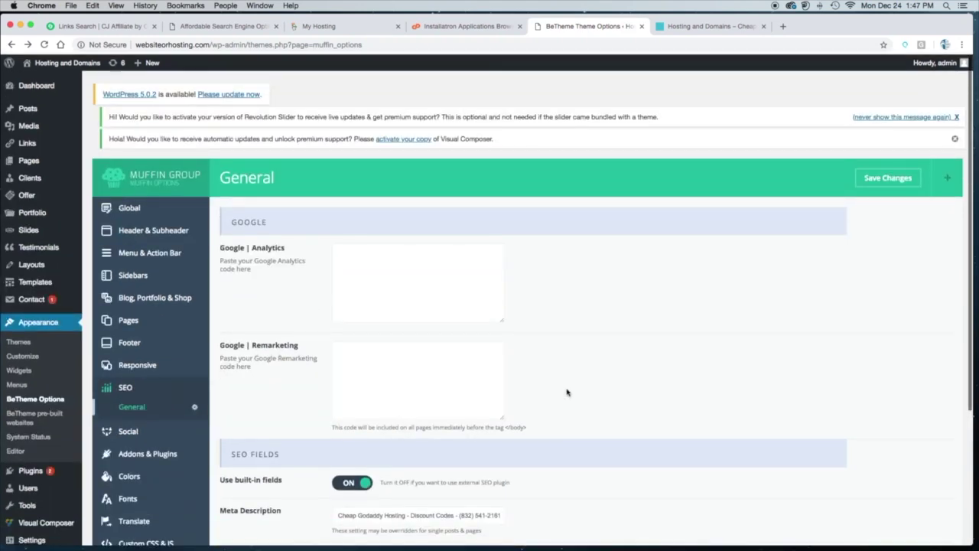
scroll(556, 313, down, 5)
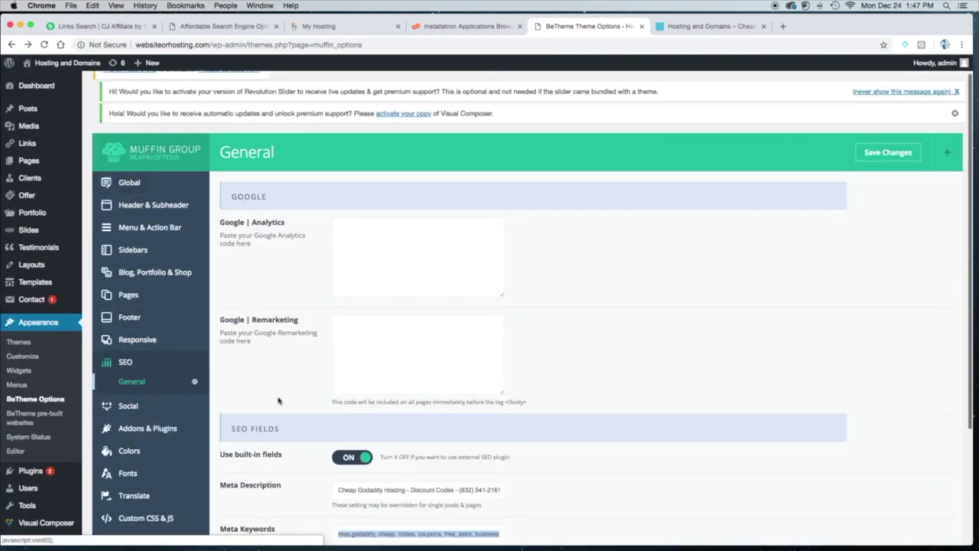
Highlight the meta description, the meta keywords and the note on overriding them, and look over the whole SEO page again
scroll(336, 374, down, 3)
drag(334, 382, 706, 389)
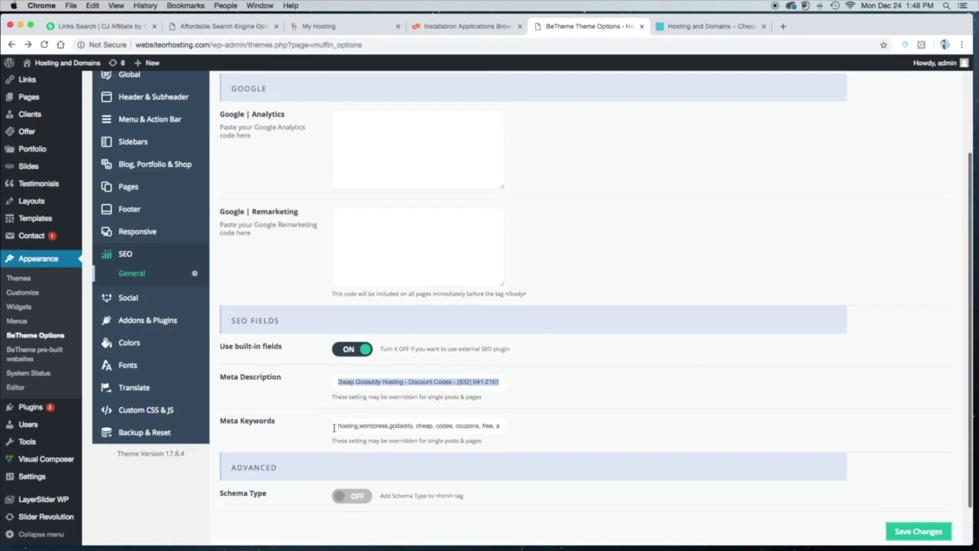
drag(334, 426, 733, 435)
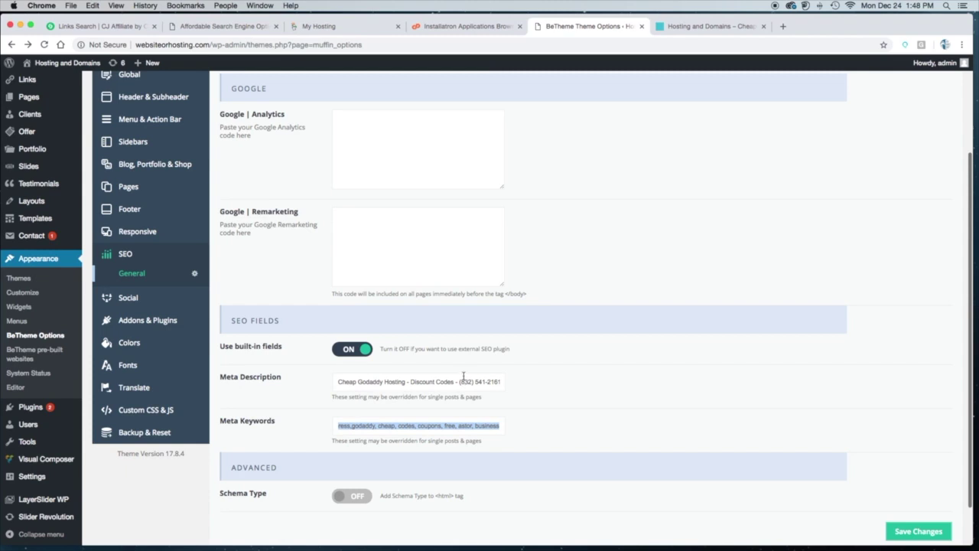
drag(467, 396, 337, 395)
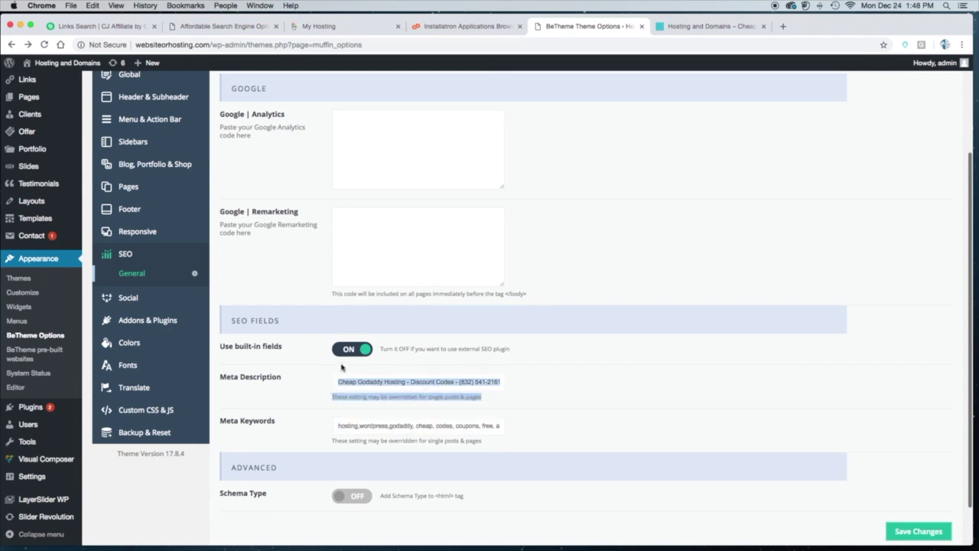
scroll(341, 368, up, 10)
scroll(342, 368, down, 15)
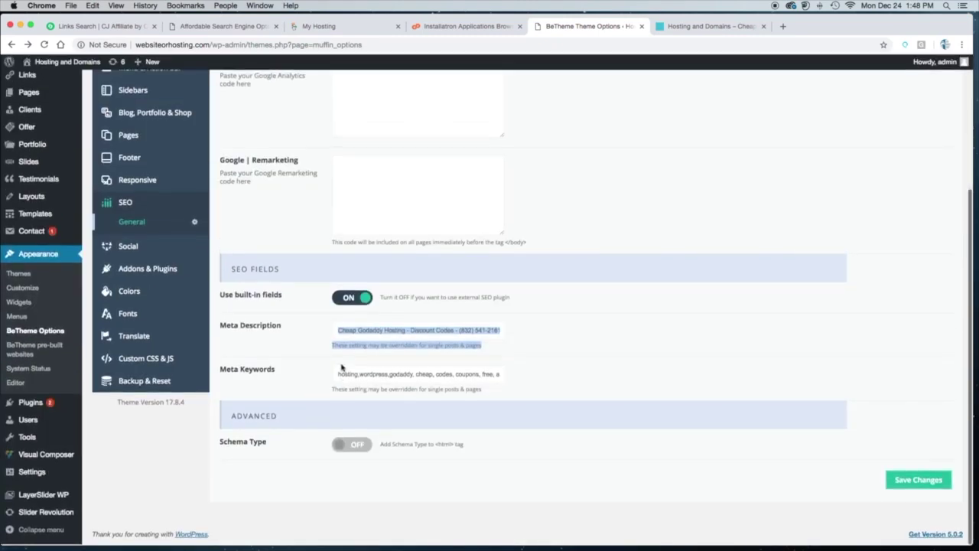
scroll(341, 368, up, 10)
scroll(293, 411, down, 5)
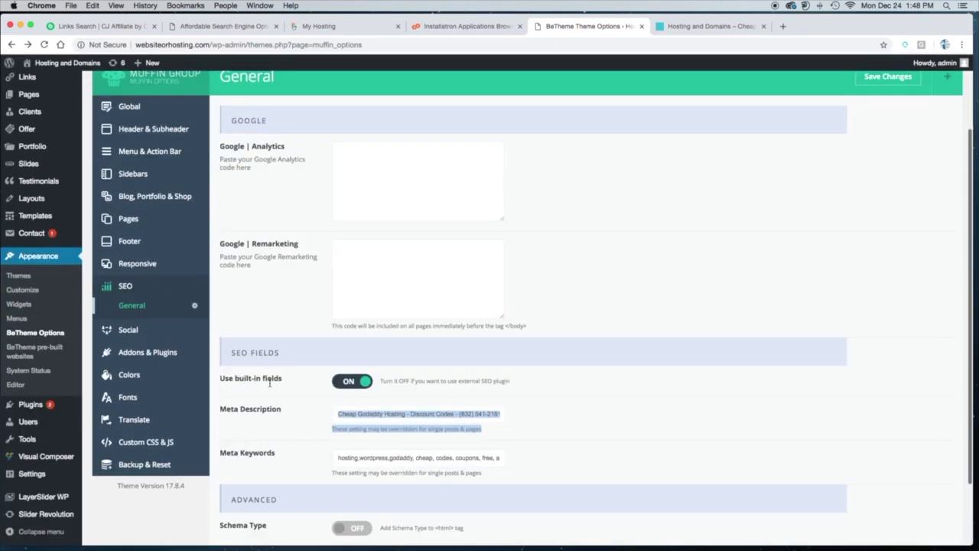
Open the Social settings and highlight the placeholder links for Skype, Facebook, Google + and Twitter
click(131, 332)
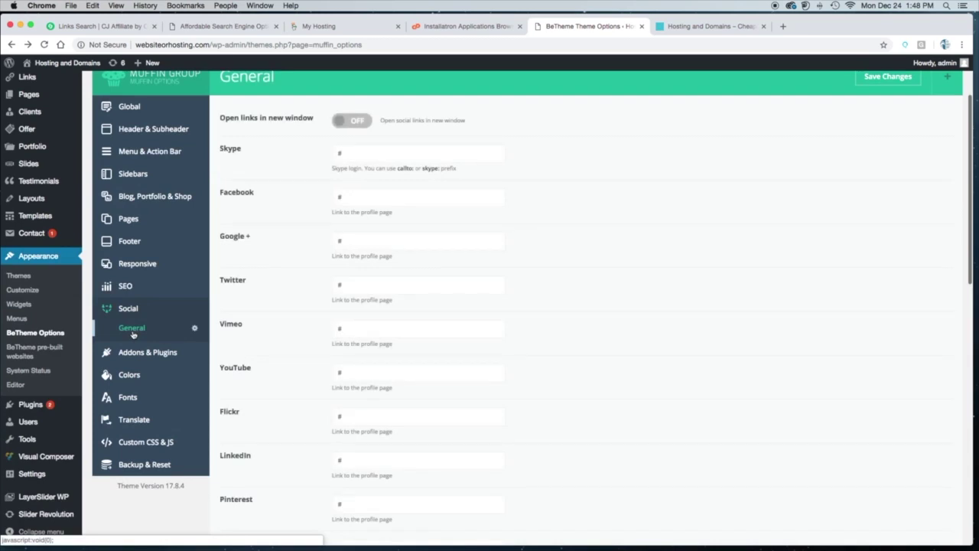
click(318, 155)
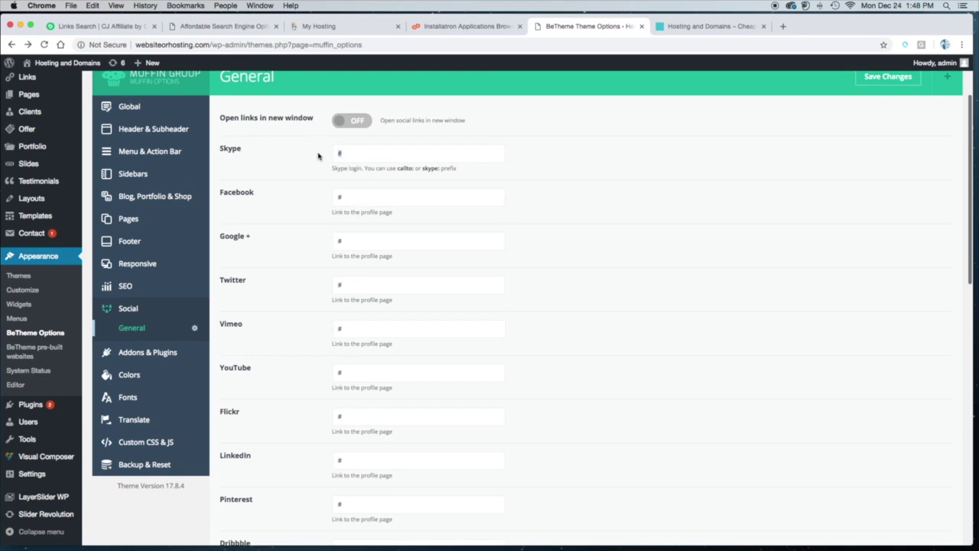
drag(347, 199, 332, 198)
drag(349, 245, 332, 243)
drag(349, 285, 335, 284)
Look at the live hosting site, then load the Website Casa home page at websitecasa.com to examine its social icons
click(677, 28)
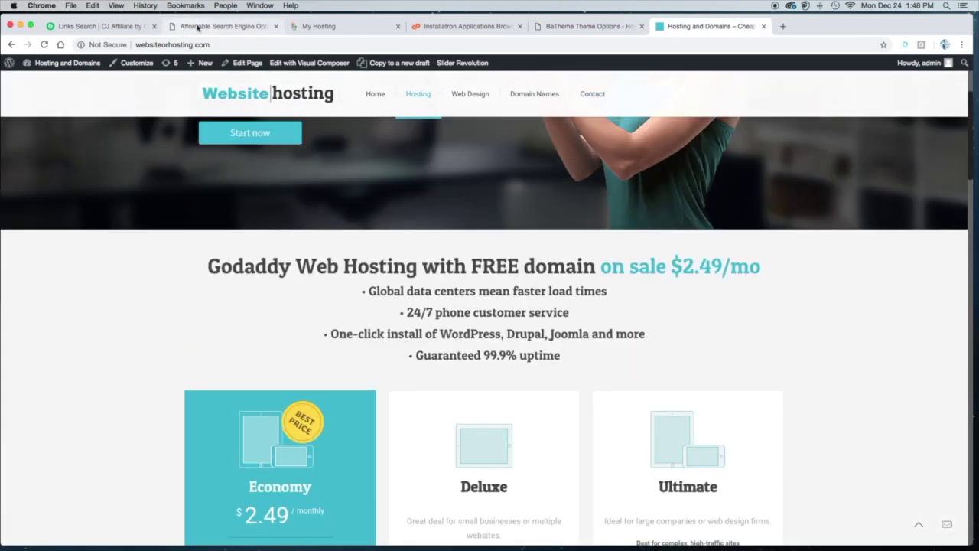
click(198, 28)
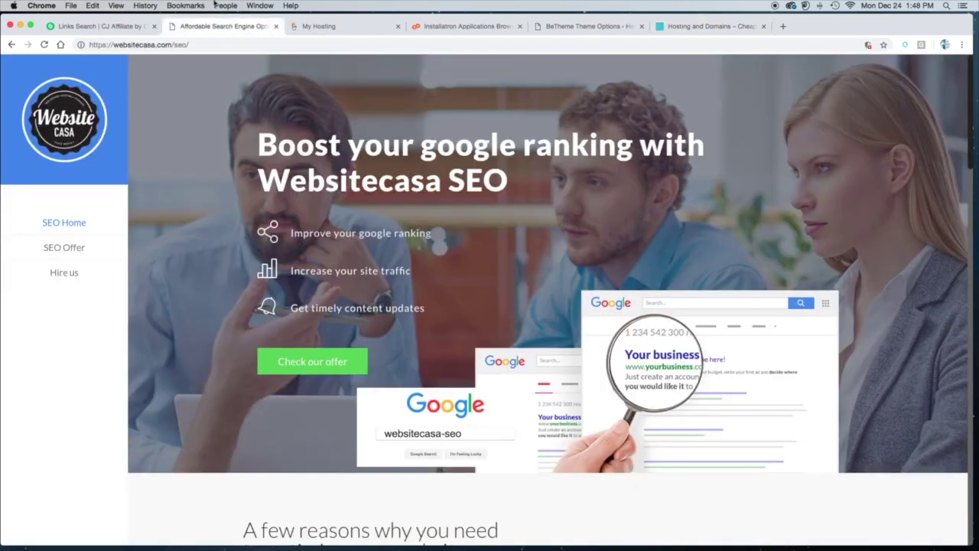
click(197, 45)
drag(189, 44, 171, 45)
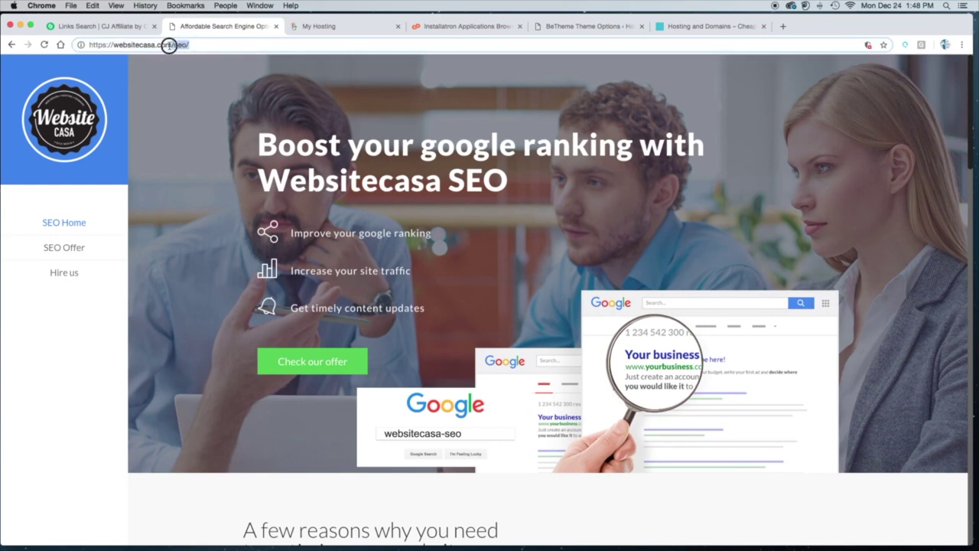
key(BackSpace)
key(Return)
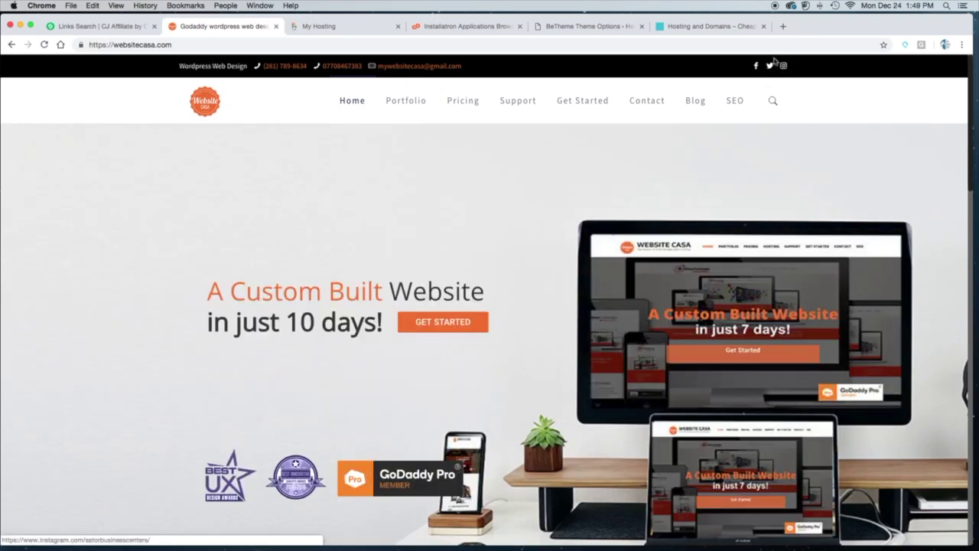
Return to the BeTheme Social settings and point out the YouTube, Vimeo, Twitter, Google + and Facebook link fields
click(587, 26)
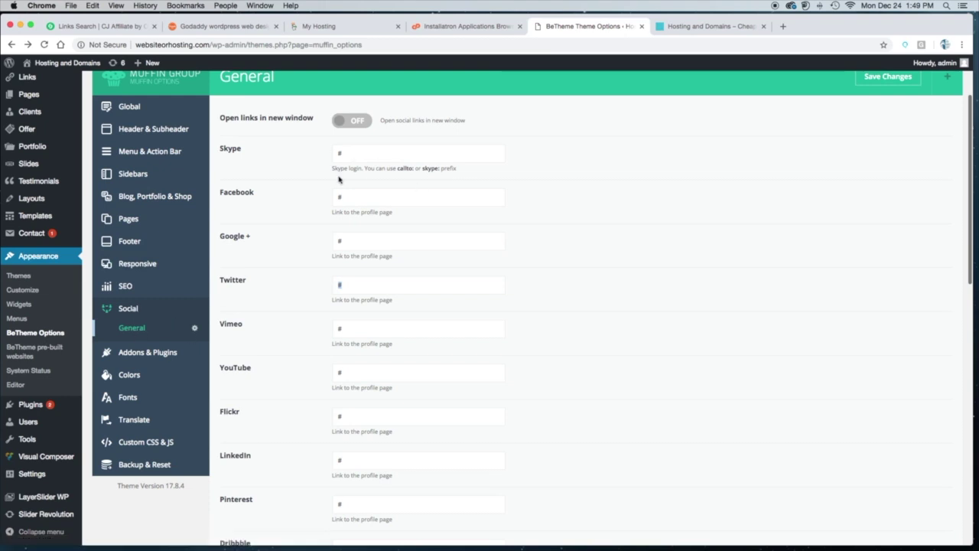
double_click(340, 373)
click(307, 327)
double_click(327, 284)
drag(346, 239, 272, 229)
drag(344, 197, 333, 197)
Open the Colors settings, look at the Website Casa site's action bar, and open the Action Bar color options
click(130, 375)
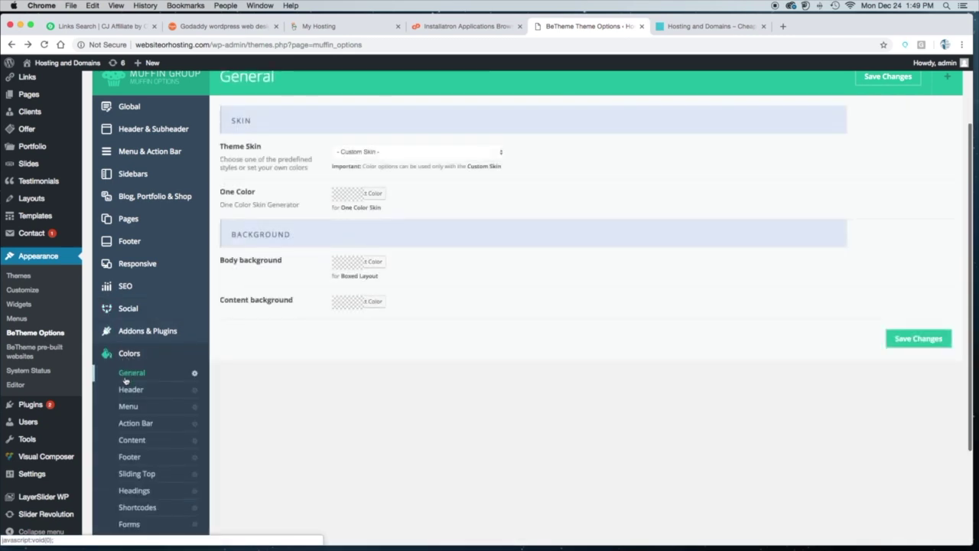
scroll(126, 380, down, 5)
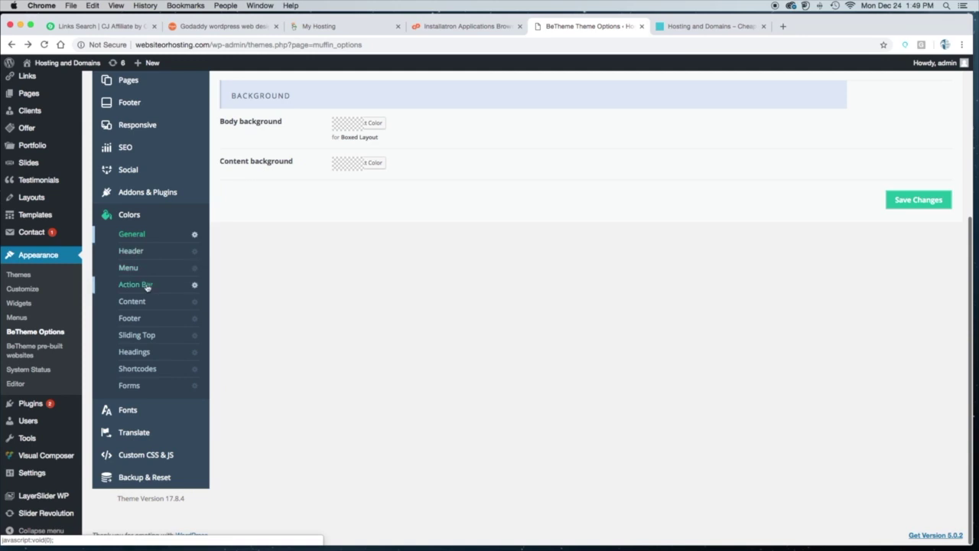
click(221, 28)
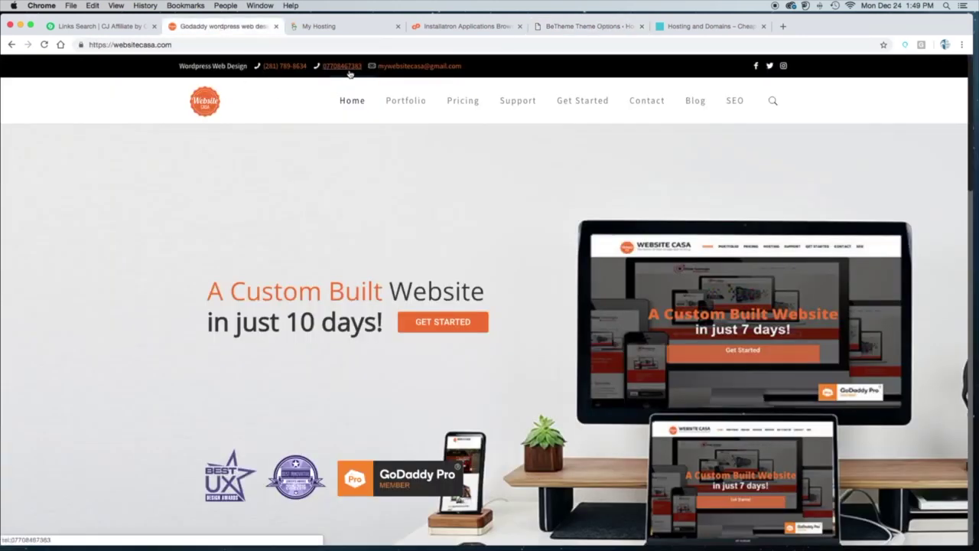
click(586, 27)
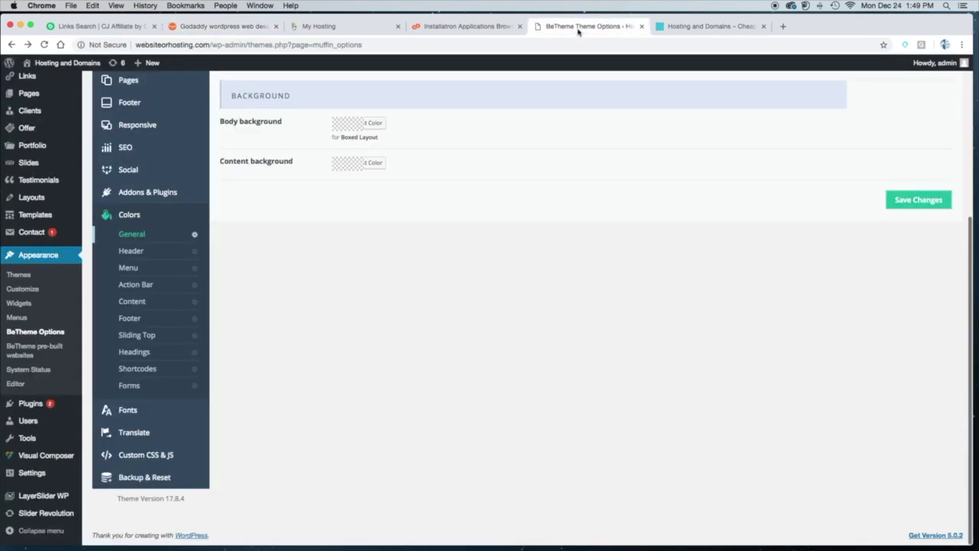
click(146, 285)
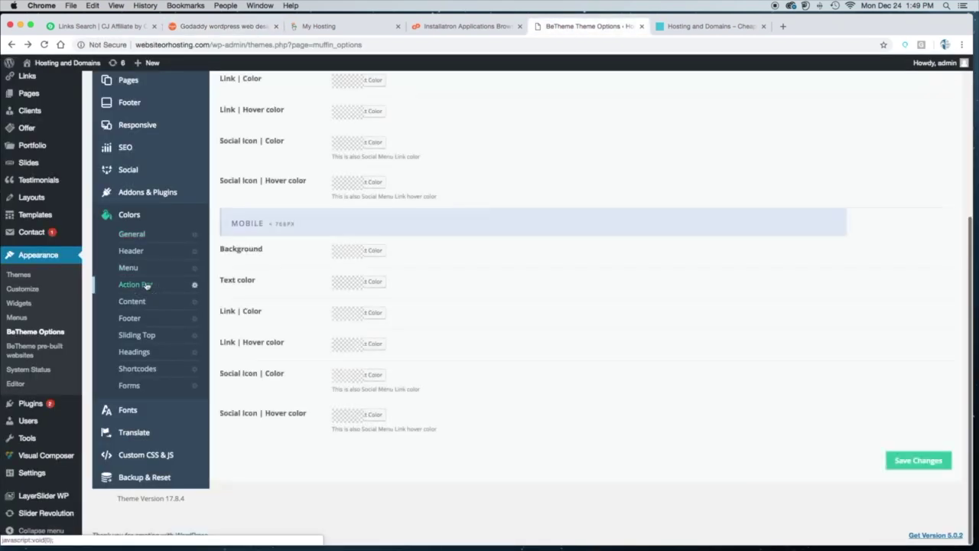
Look over the Action Bar colors, then open the Fonts settings and examine the font families and Google Fonts weights
scroll(293, 244, up, 2)
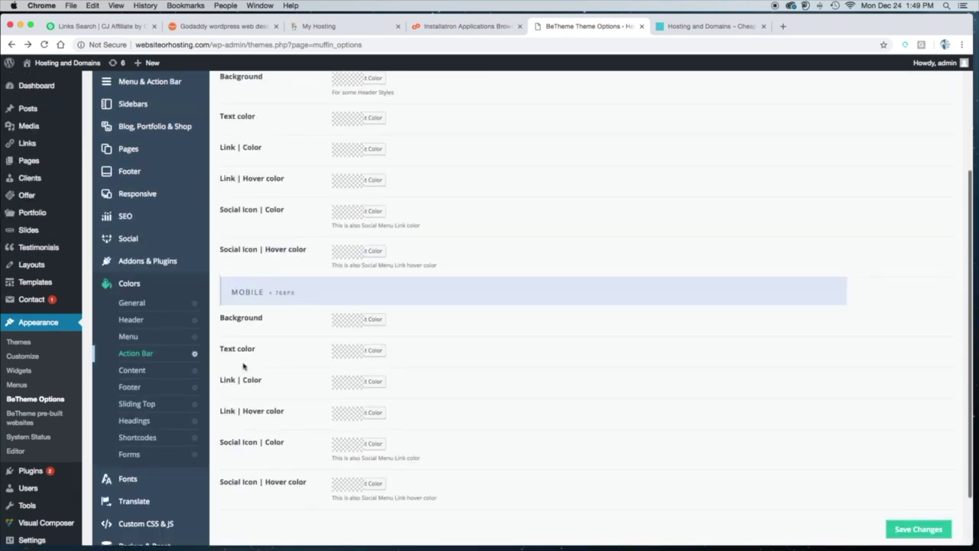
scroll(243, 366, down, 2)
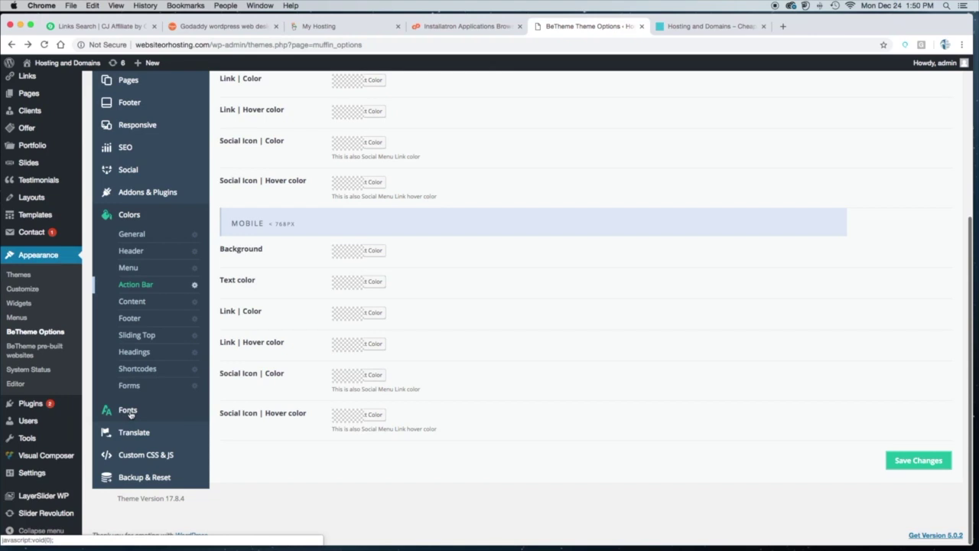
click(127, 411)
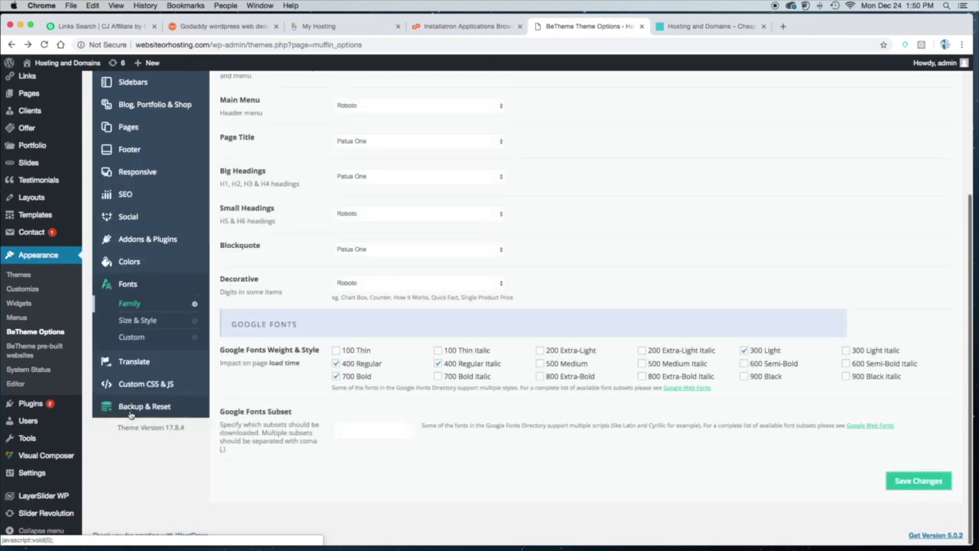
scroll(490, 409, up, 5)
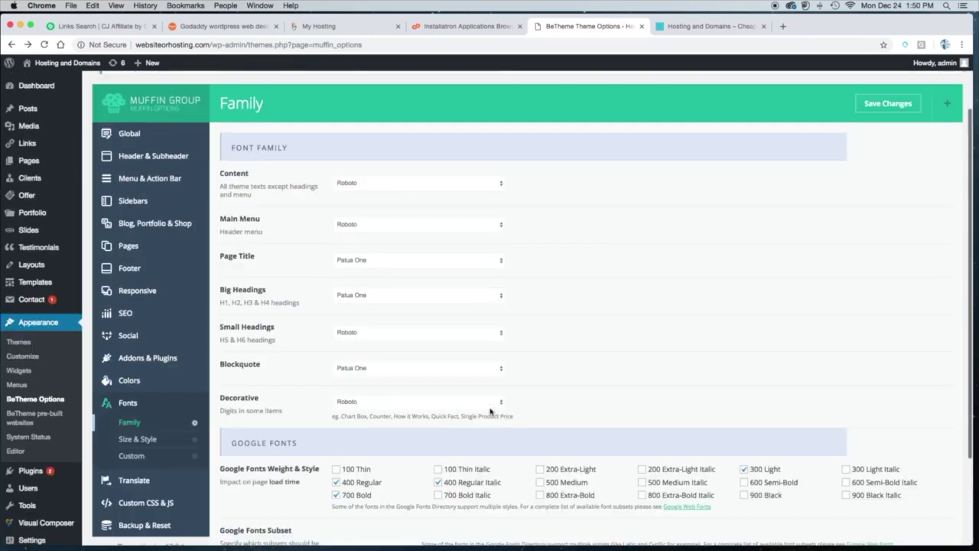
scroll(491, 411, down, 3)
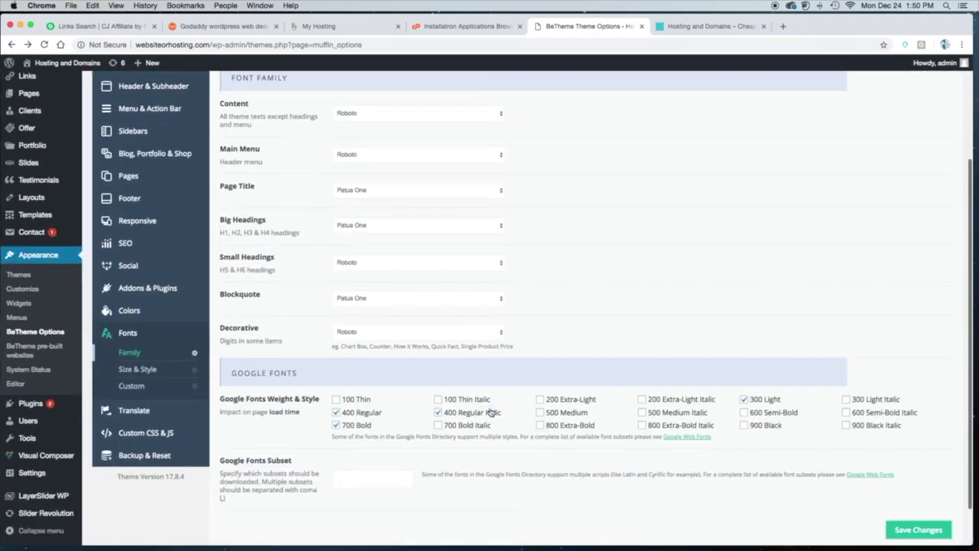
scroll(616, 401, up, 3)
scroll(616, 401, down, 1)
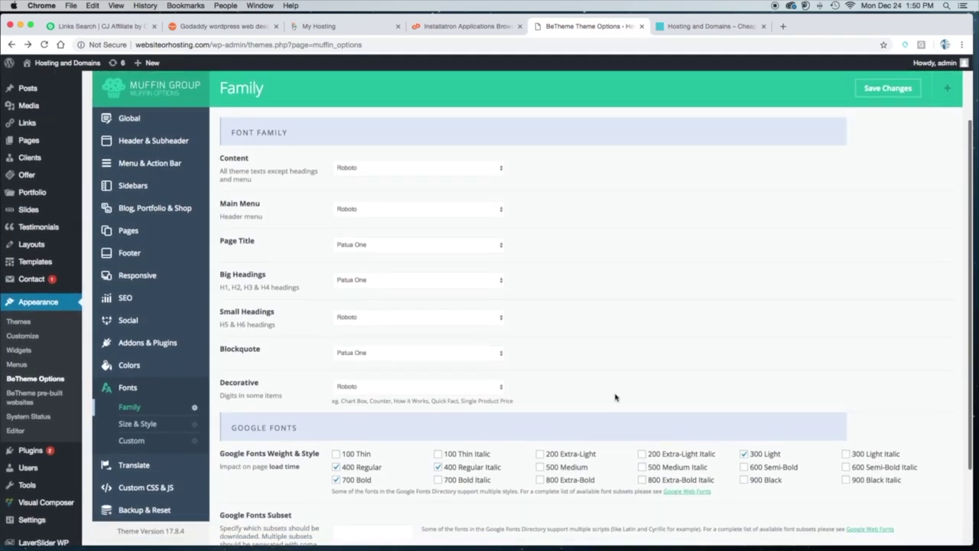
scroll(616, 397, up, 1)
Highlight the Godaddy Web Hosting heading and its bullet lines on the live hosting site, then return to the font family settings
click(708, 26)
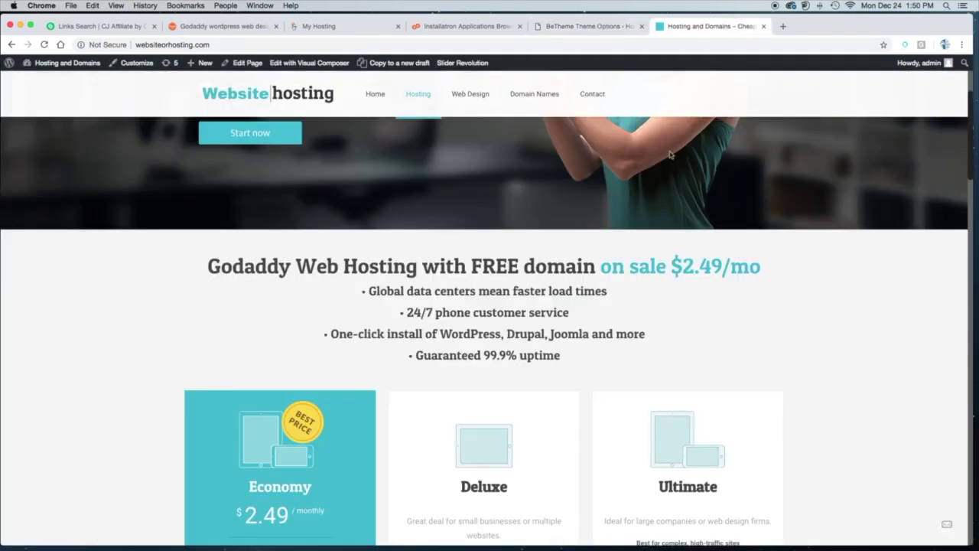
drag(541, 366, 204, 271)
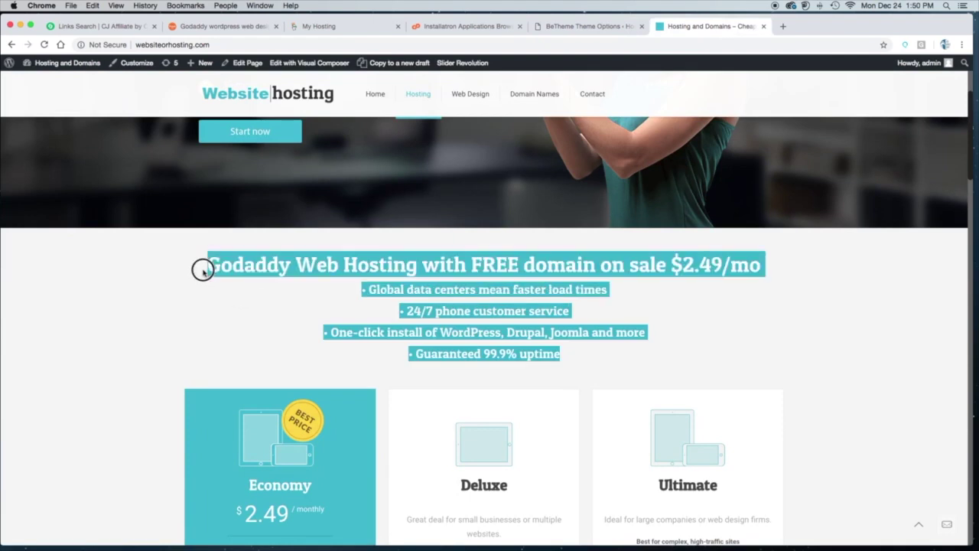
click(602, 24)
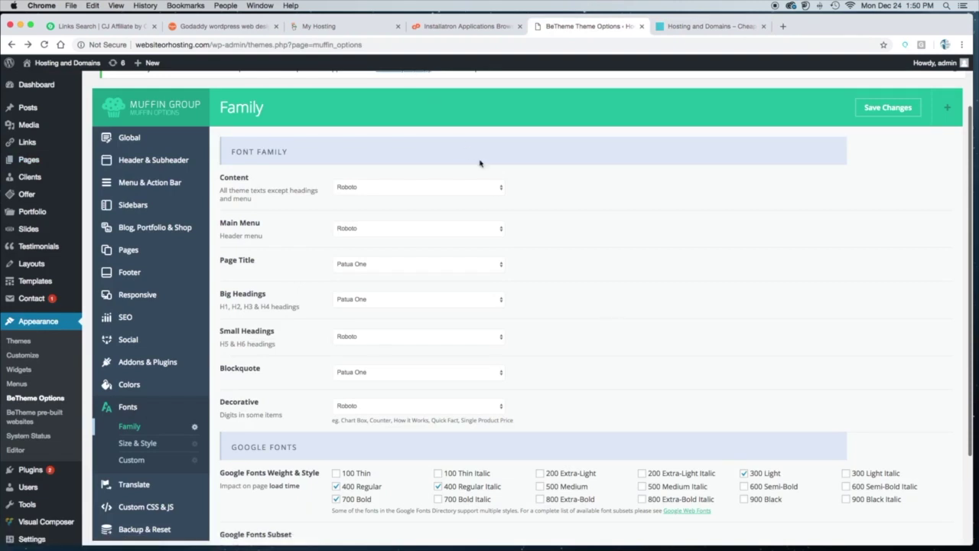
Browse the fonts available for the Content text and close the list without choosing another font
click(502, 189)
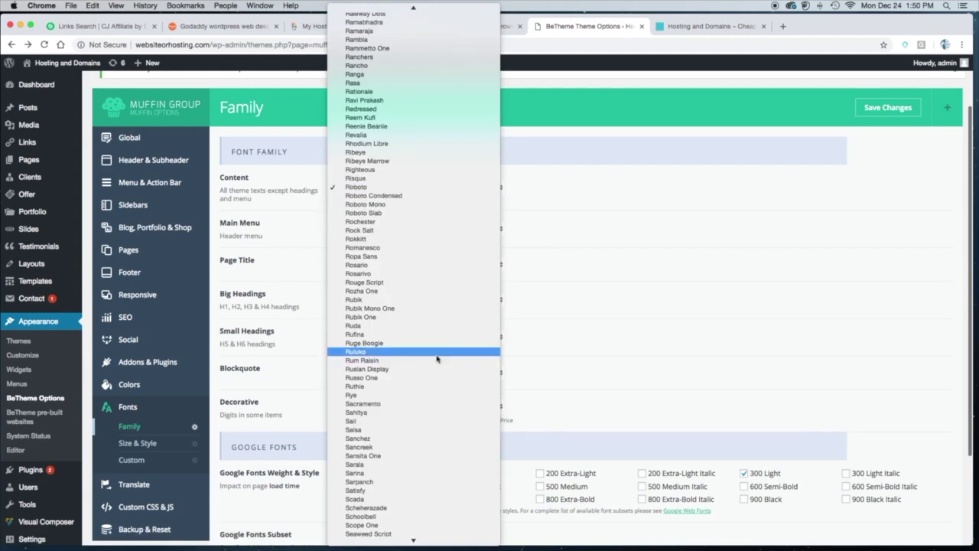
scroll(417, 512, down, 15)
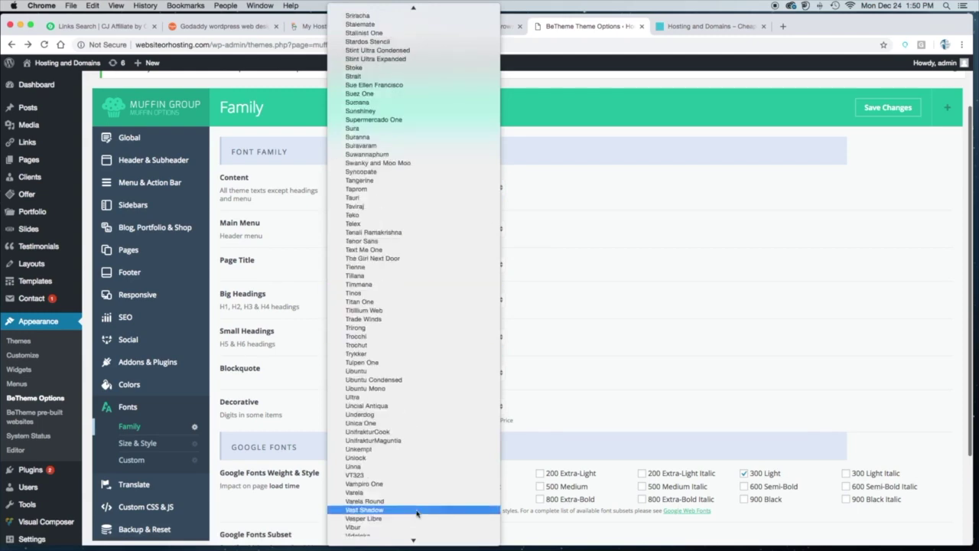
scroll(417, 512, up, 20)
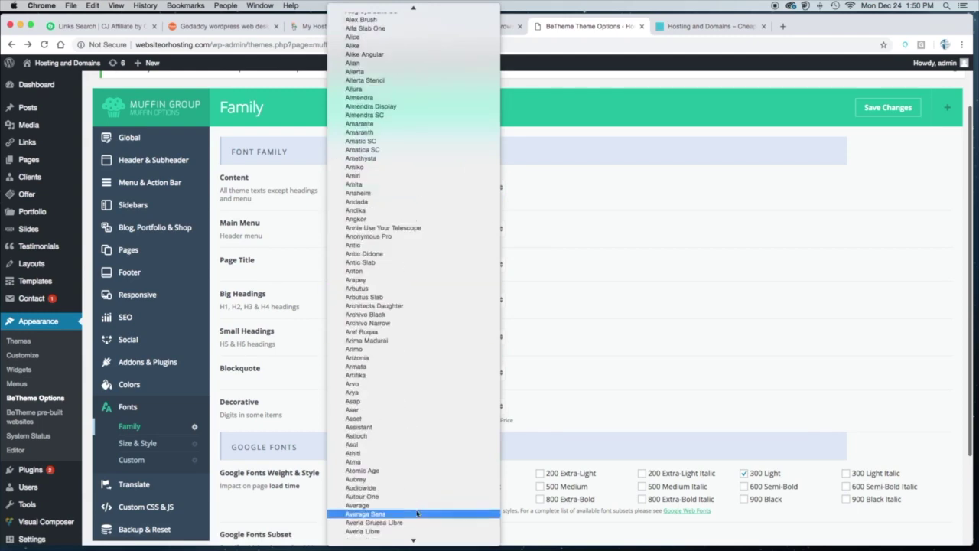
scroll(417, 513, down, 20)
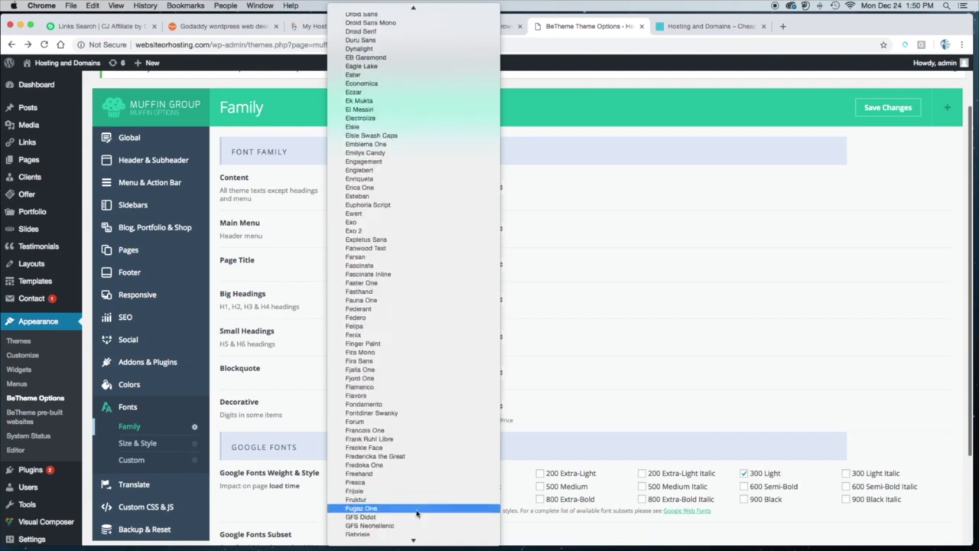
scroll(417, 513, down, 10)
scroll(417, 513, up, 10)
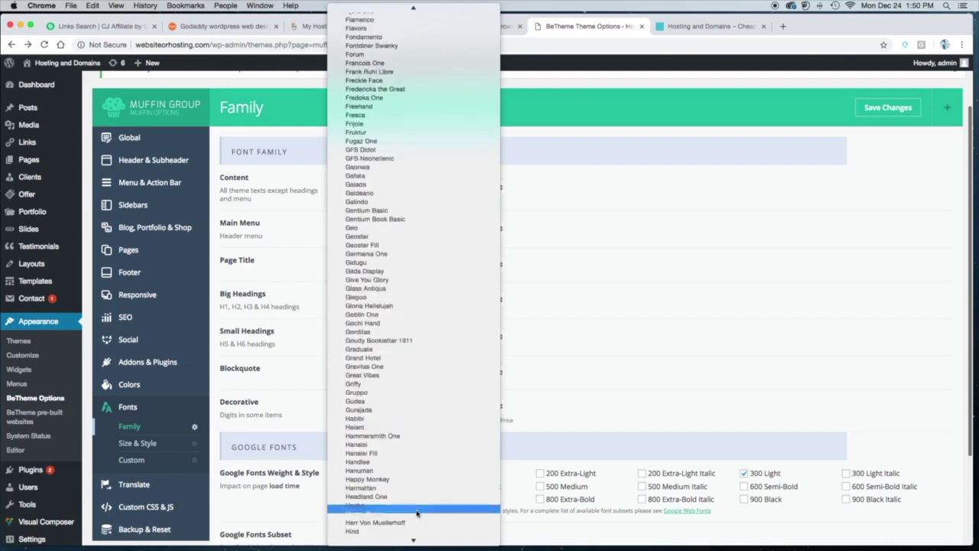
scroll(417, 513, down, 15)
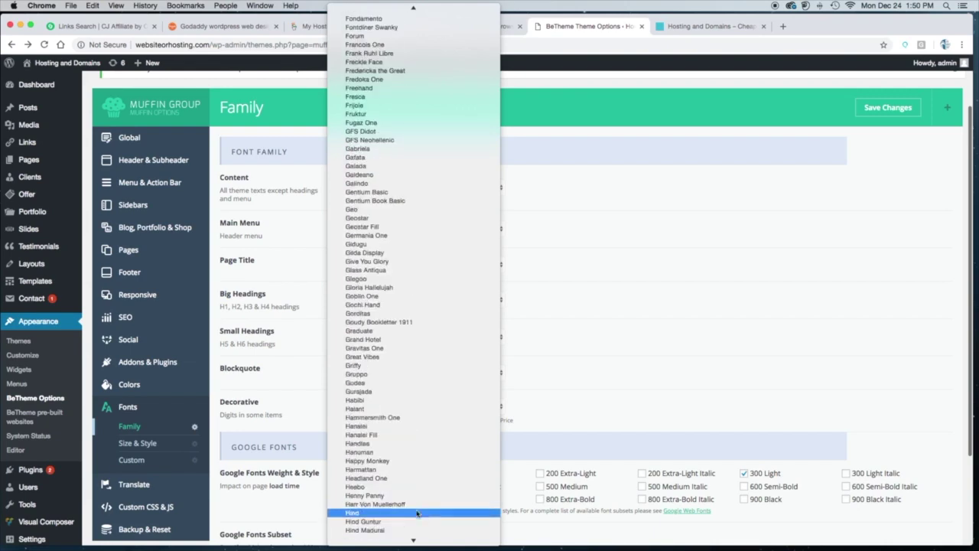
scroll(417, 513, down, 20)
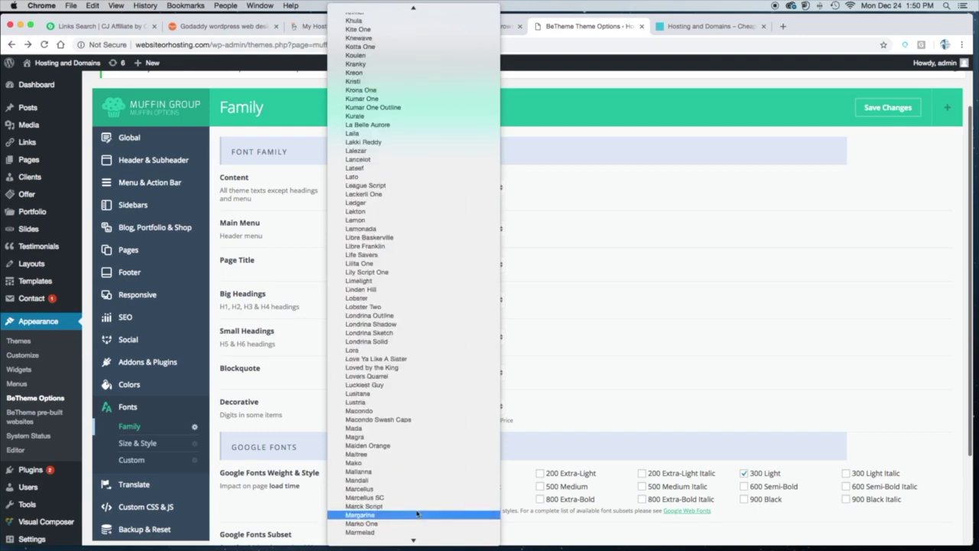
scroll(417, 513, down, 10)
click(675, 312)
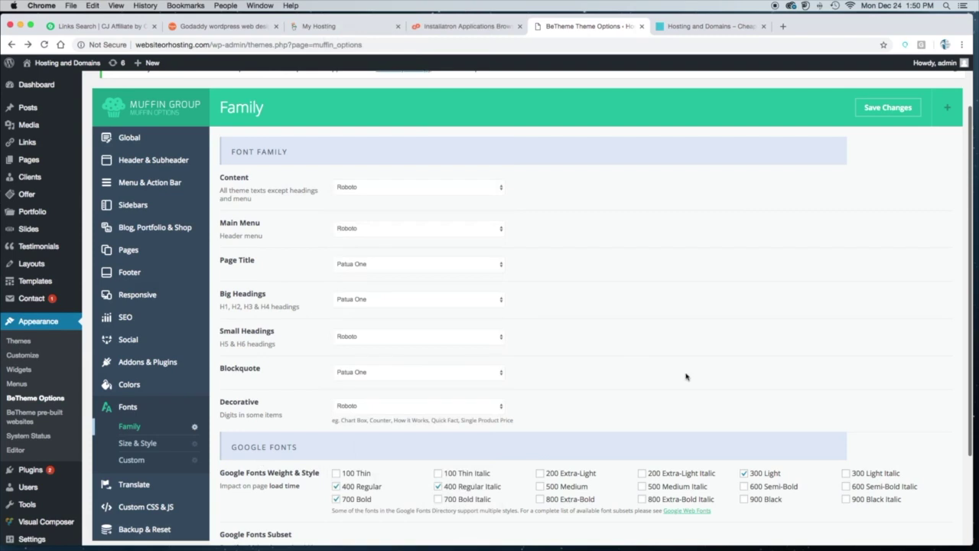
mouse_move(894, 115)
Open the general Translate settings and examine the search, pagination and countdown text fields
scroll(488, 299, down, 3)
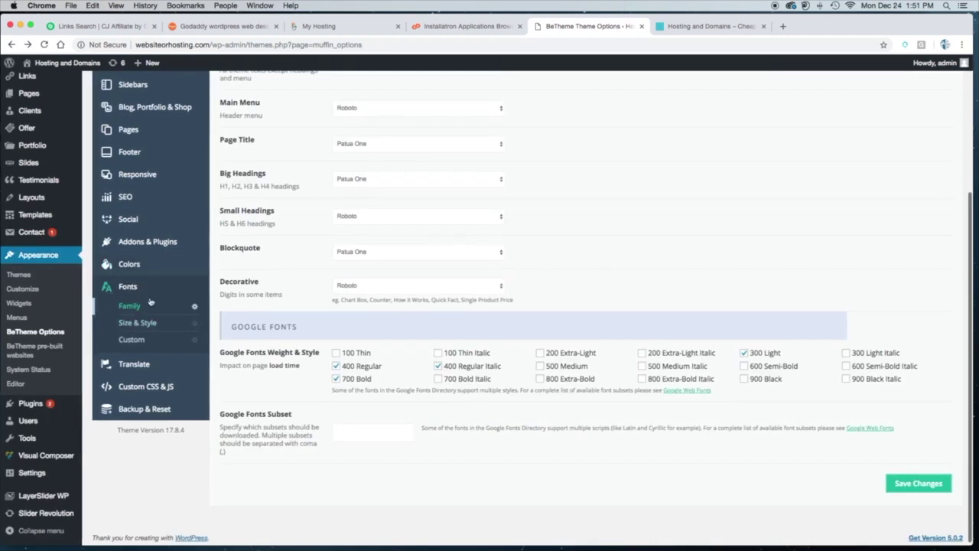
click(144, 365)
scroll(478, 309, up, 5)
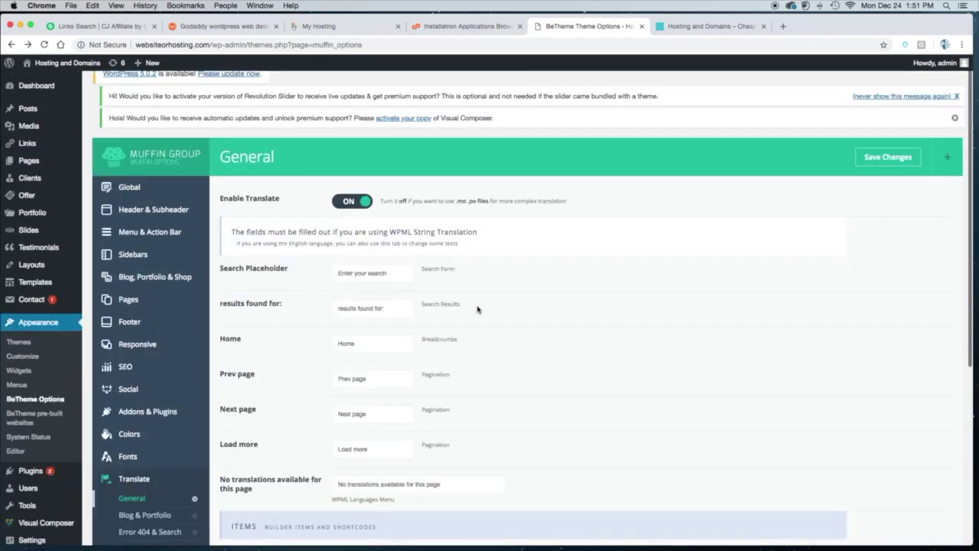
scroll(478, 309, down, 8)
scroll(478, 308, up, 7)
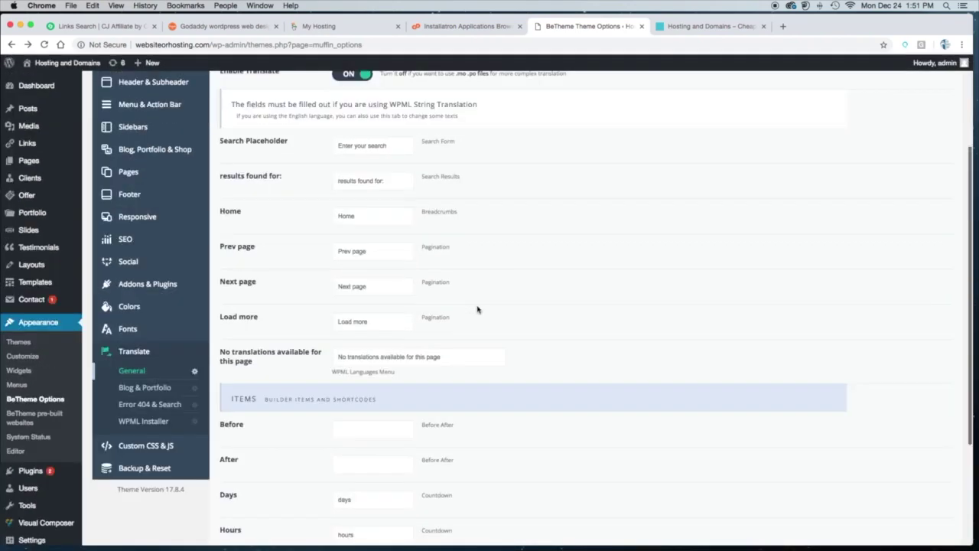
scroll(478, 308, down, 1)
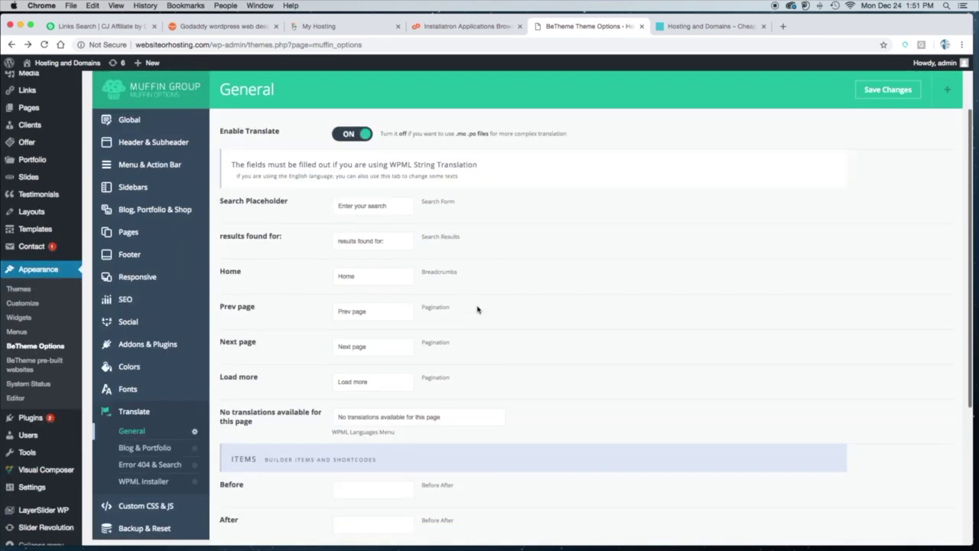
scroll(478, 309, down, 4)
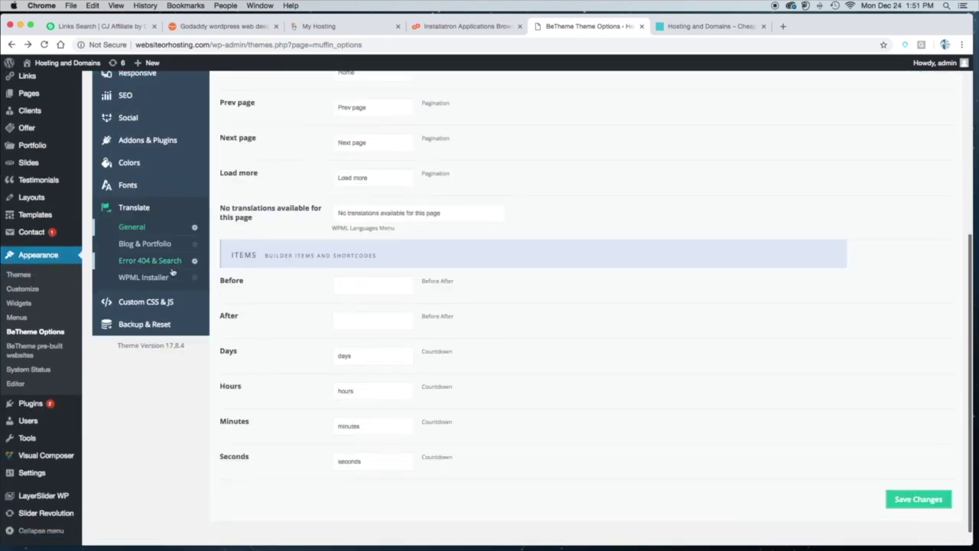
Open the Custom CSS & JS settings and highlight the Custom CSS label, then return to the Global general settings
click(132, 304)
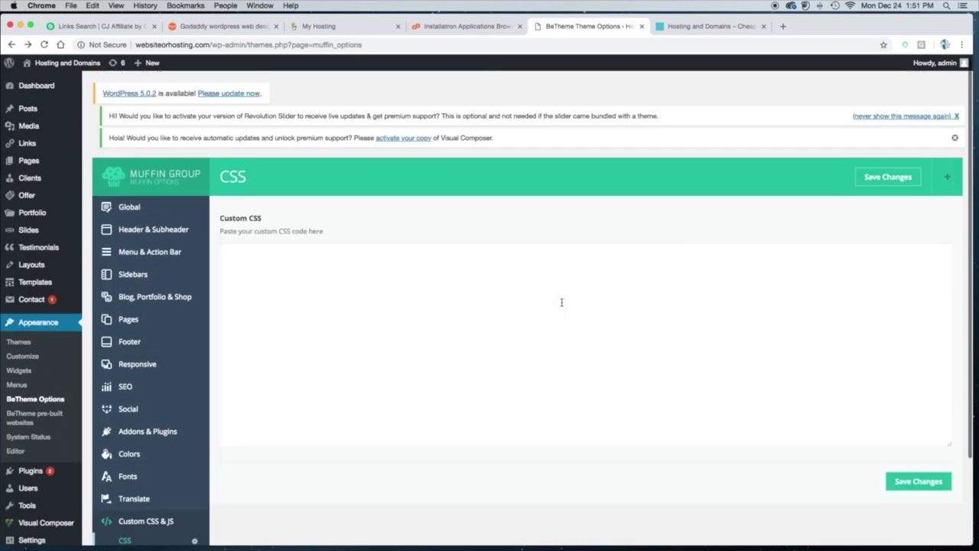
drag(267, 223, 217, 219)
scroll(325, 297, down, 3)
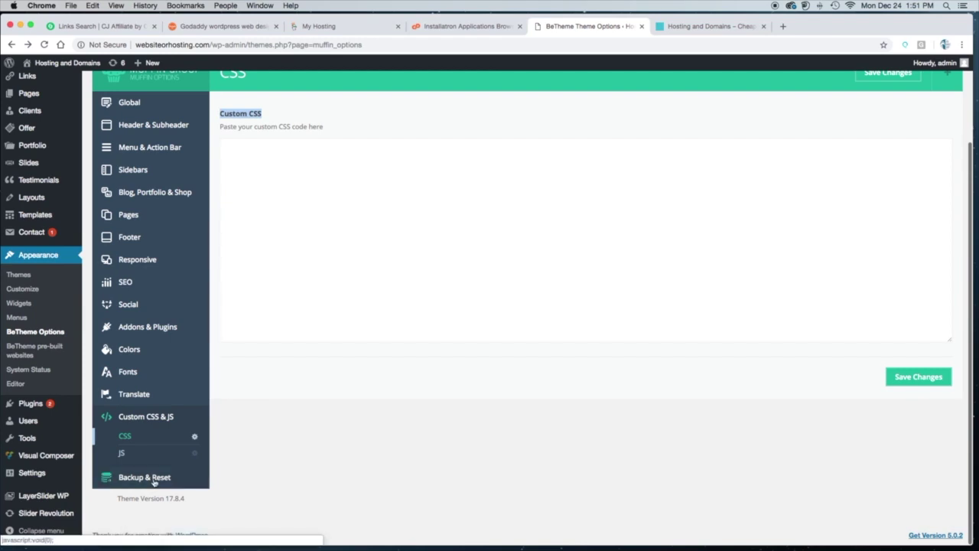
scroll(154, 482, up, 3)
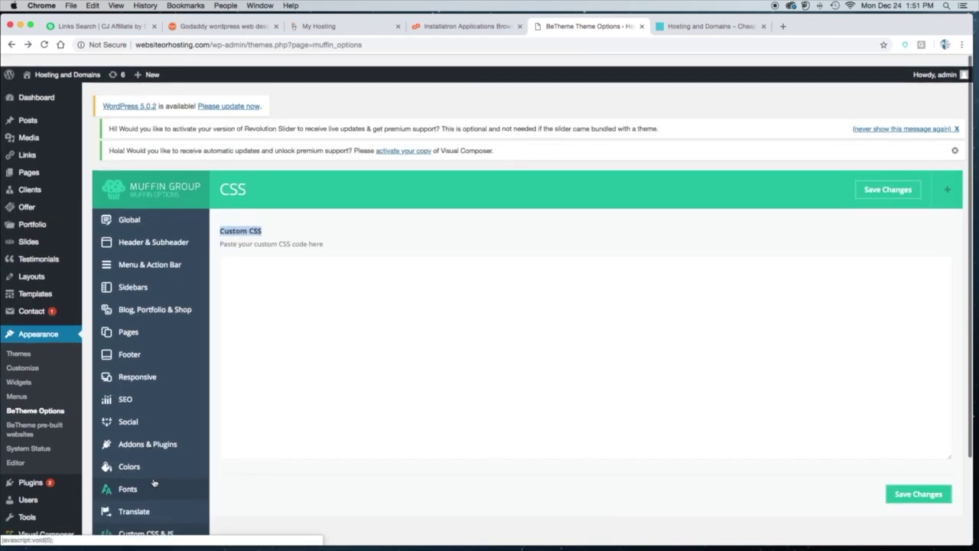
scroll(231, 440, down, 3)
scroll(304, 426, up, 3)
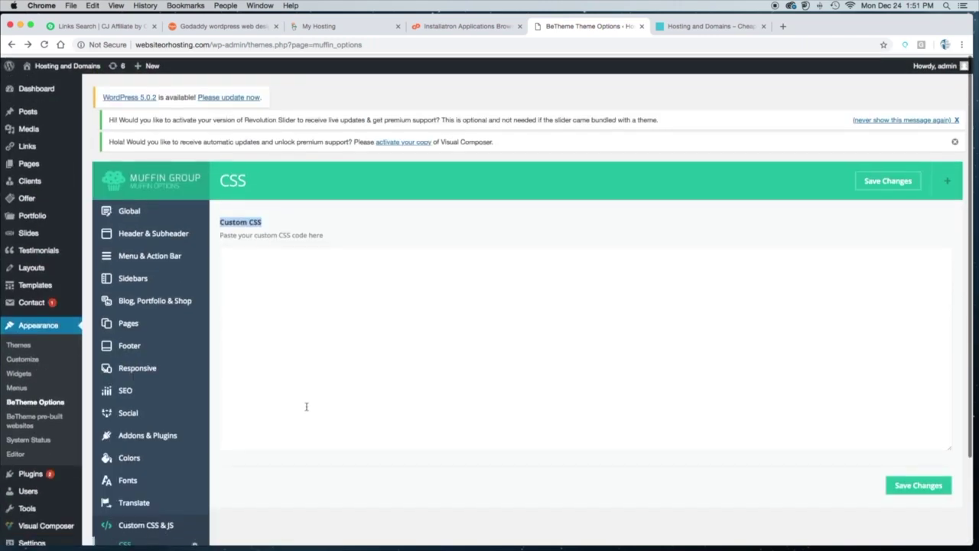
click(132, 215)
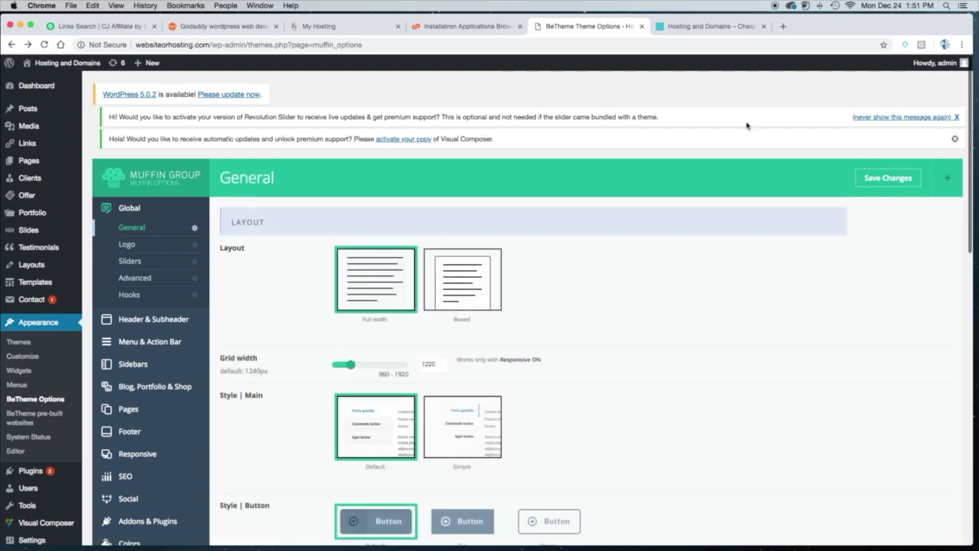
Check the live hosting site, then open the bookmarked BeTheme page from the Web Design folder in a new tab
click(689, 29)
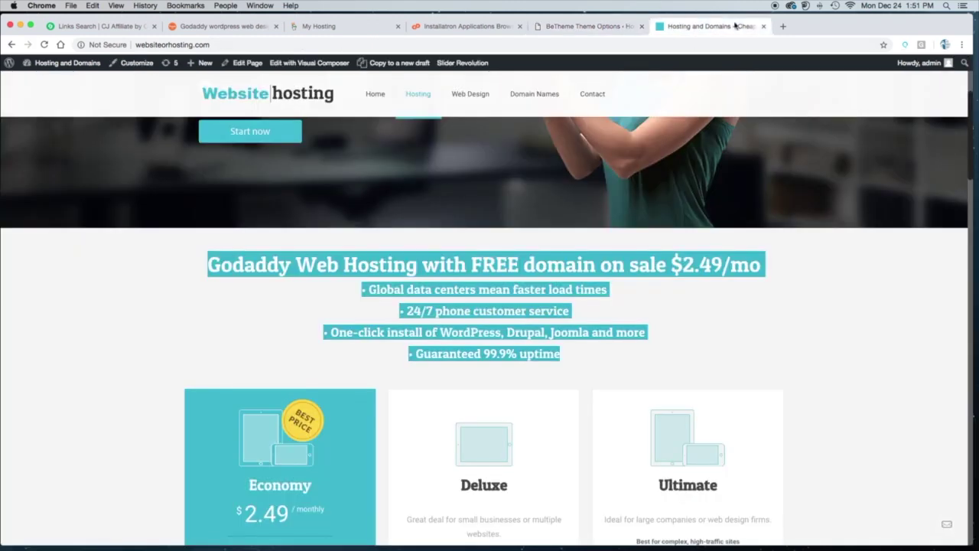
click(783, 26)
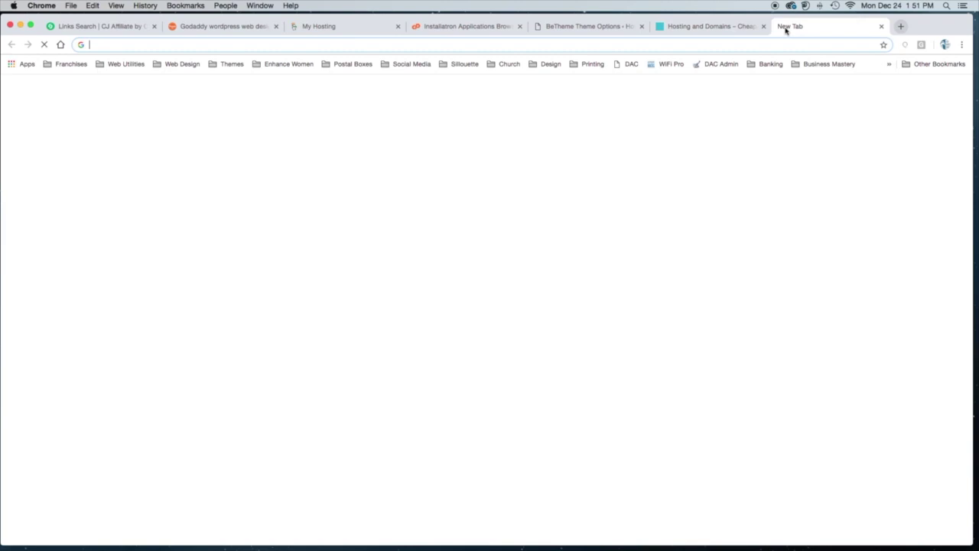
click(169, 6)
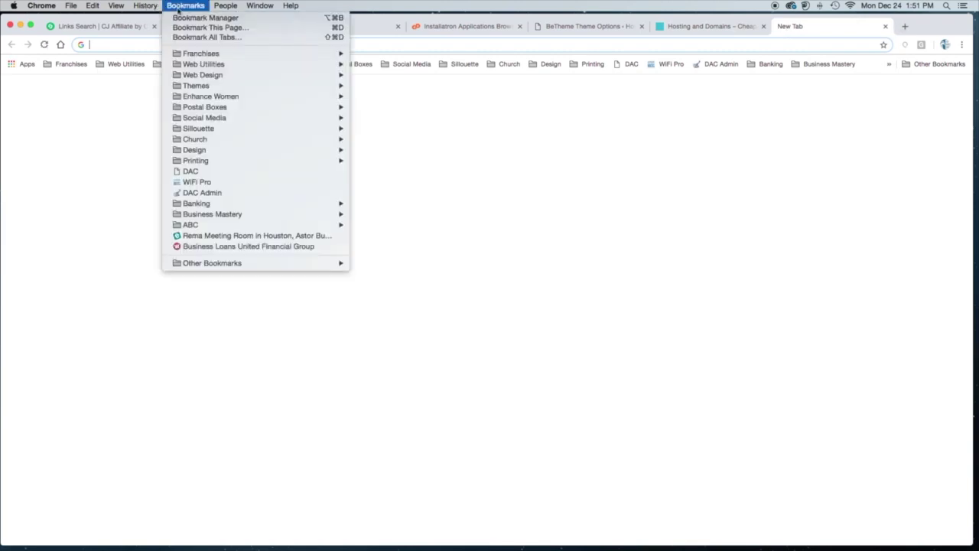
mouse_move(215, 75)
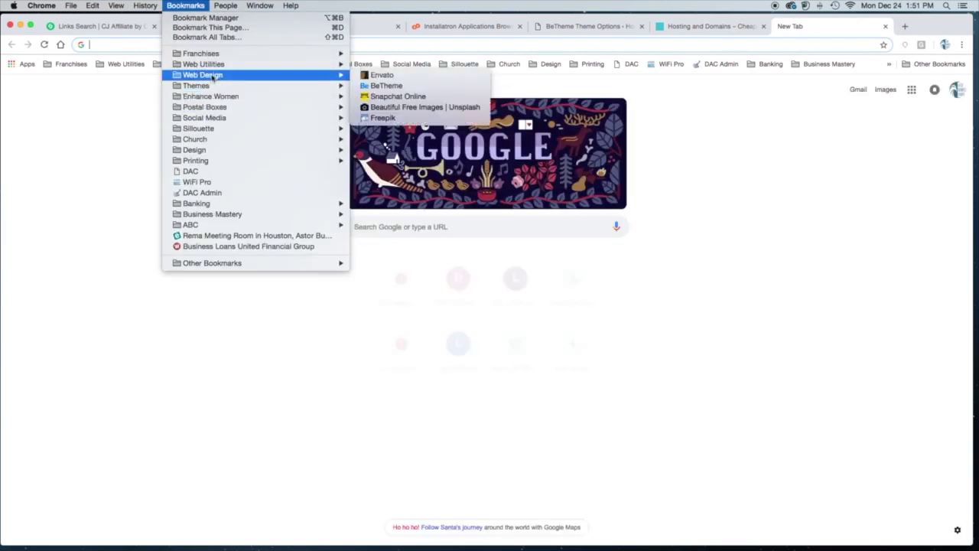
click(396, 86)
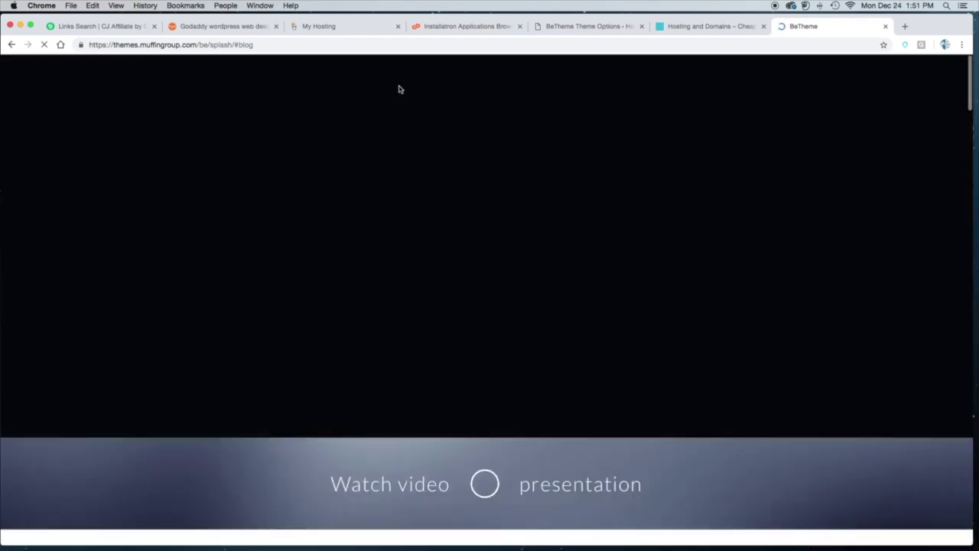
Browse the gallery of pre-built websites on the BeTheme page
scroll(696, 264, down, 5)
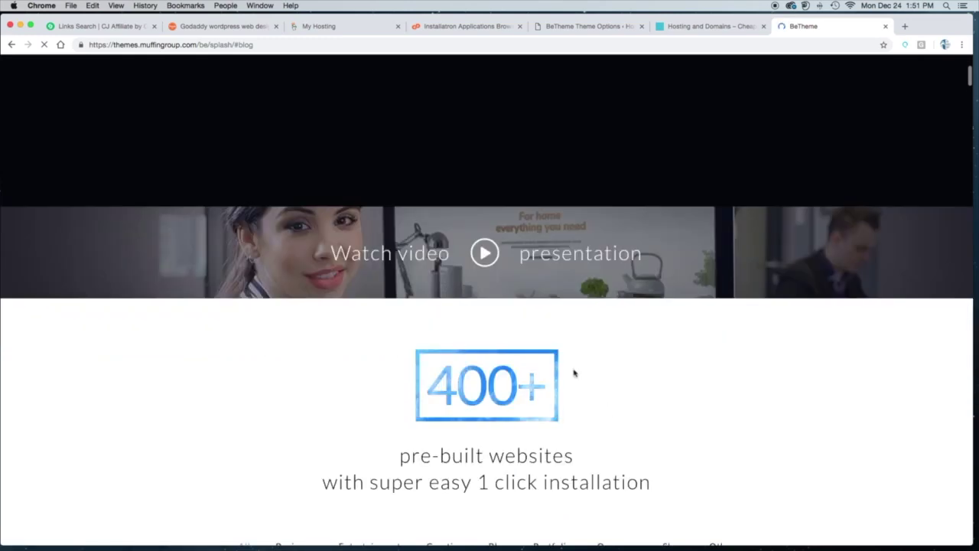
scroll(571, 374, down, 2)
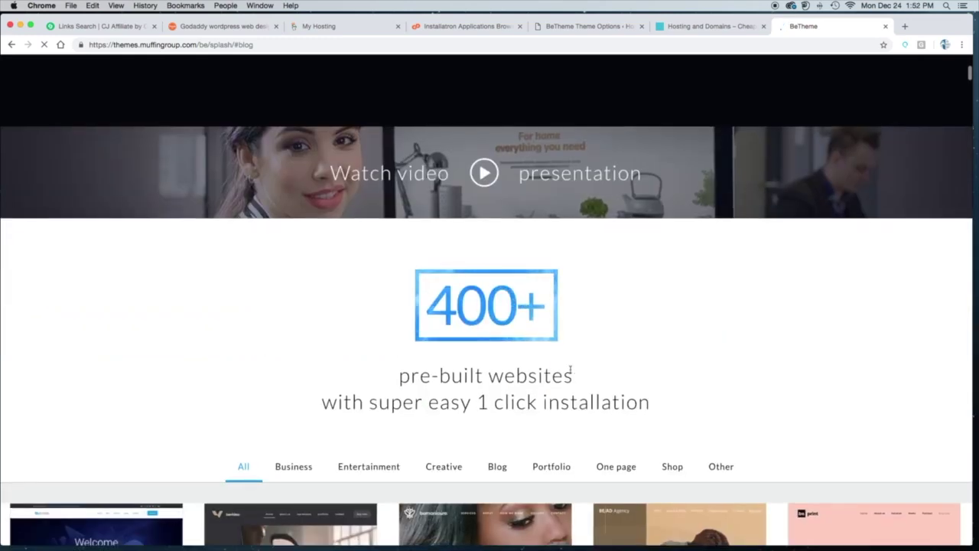
scroll(572, 374, down, 5)
scroll(570, 370, down, 15)
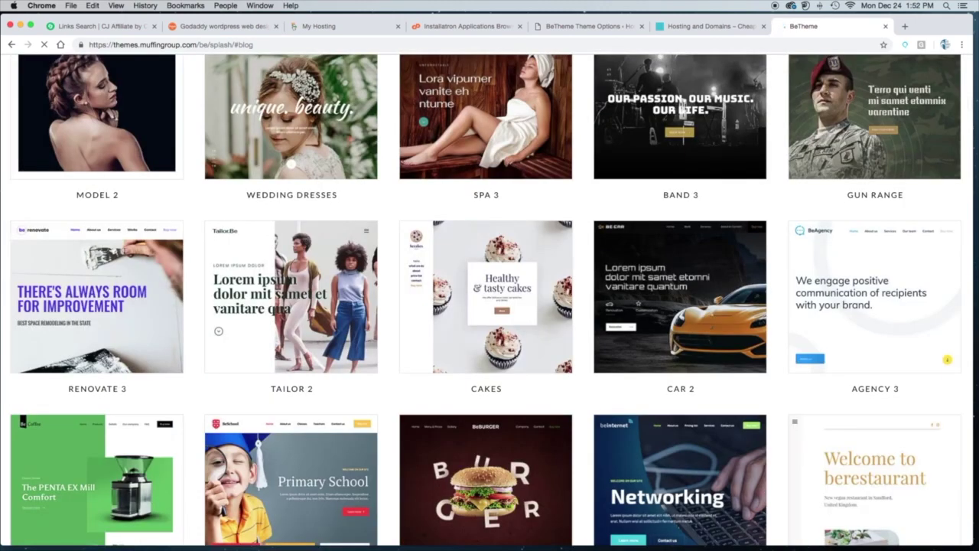
Look further down BeTheme's gallery of pre-built websites, past the Clinic 3, Coffee 2 and Web Developer designs
scroll(523, 444, down, 20)
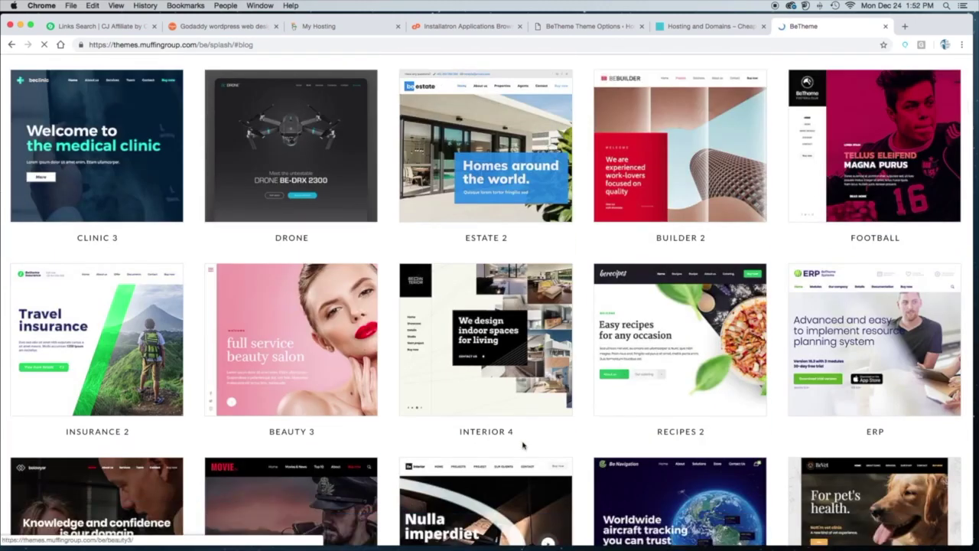
scroll(523, 445, down, 2)
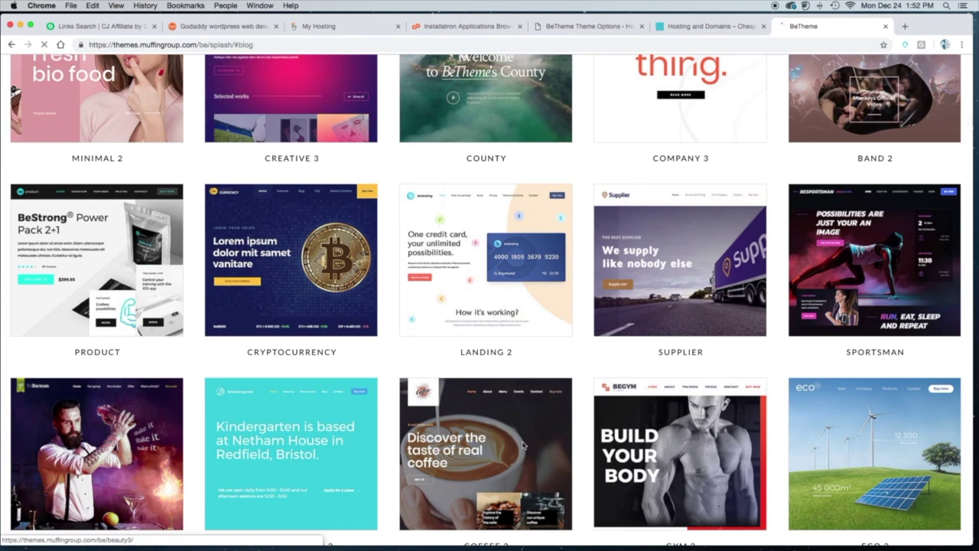
scroll(524, 444, down, 1)
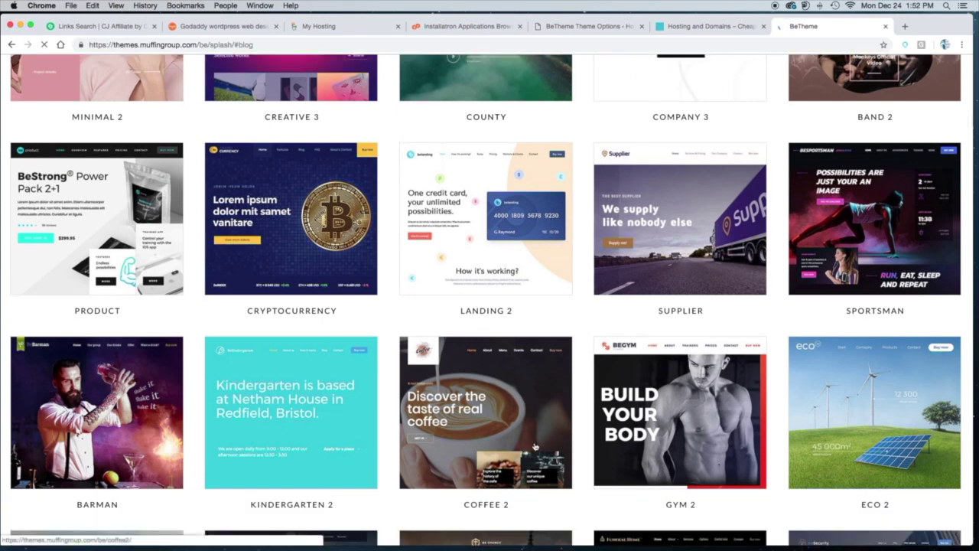
scroll(594, 444, down, 10)
scroll(594, 443, down, 6)
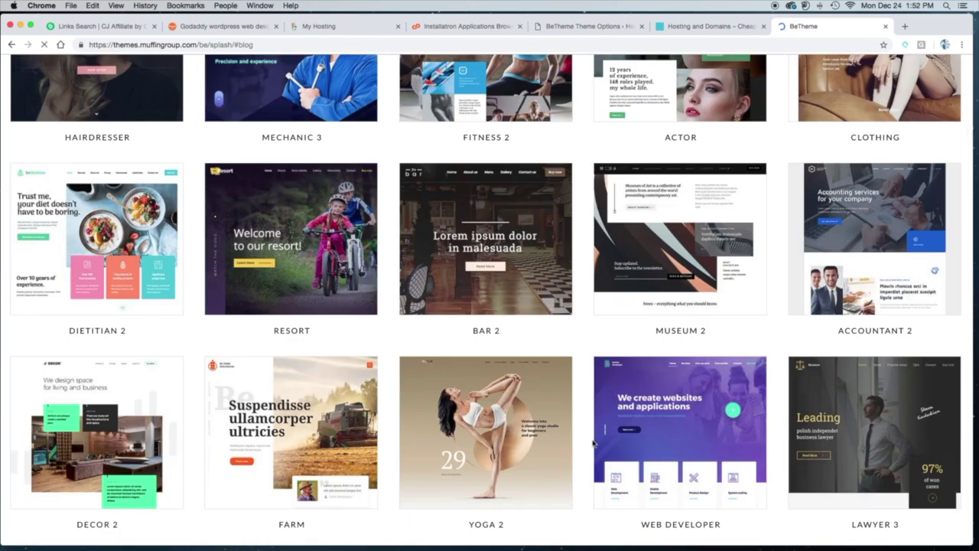
scroll(594, 443, down, 5)
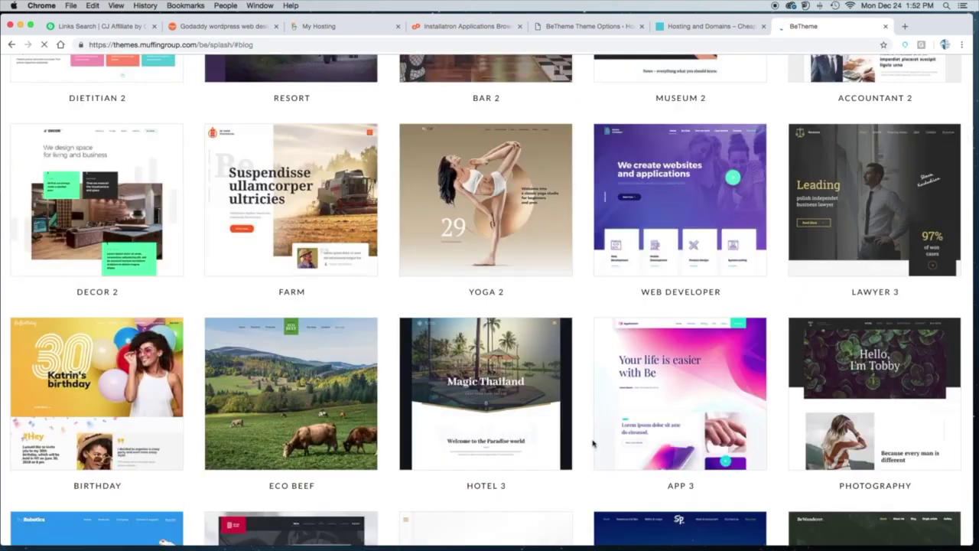
Close the BeTheme gallery, then return to the site's BeTheme Options and look over the list of settings sections
click(886, 27)
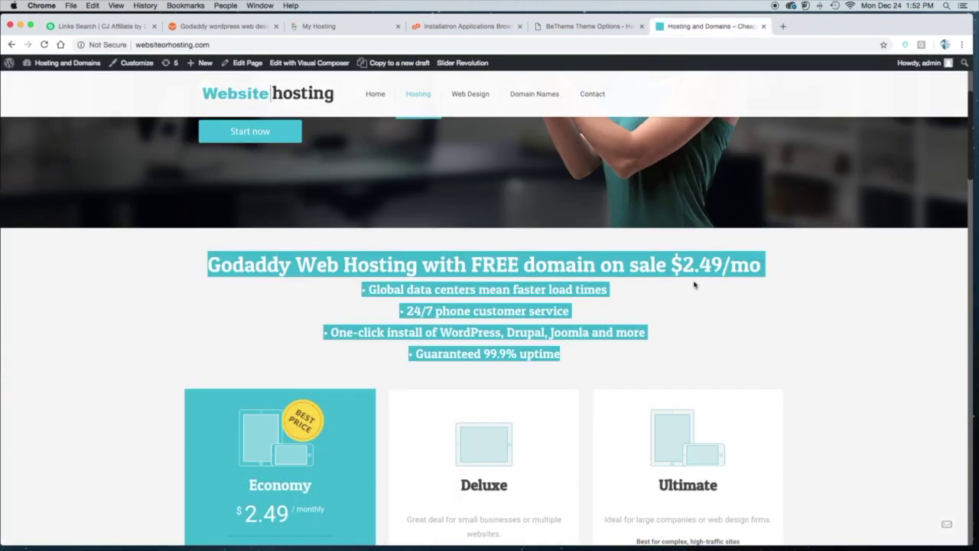
scroll(663, 330, up, 5)
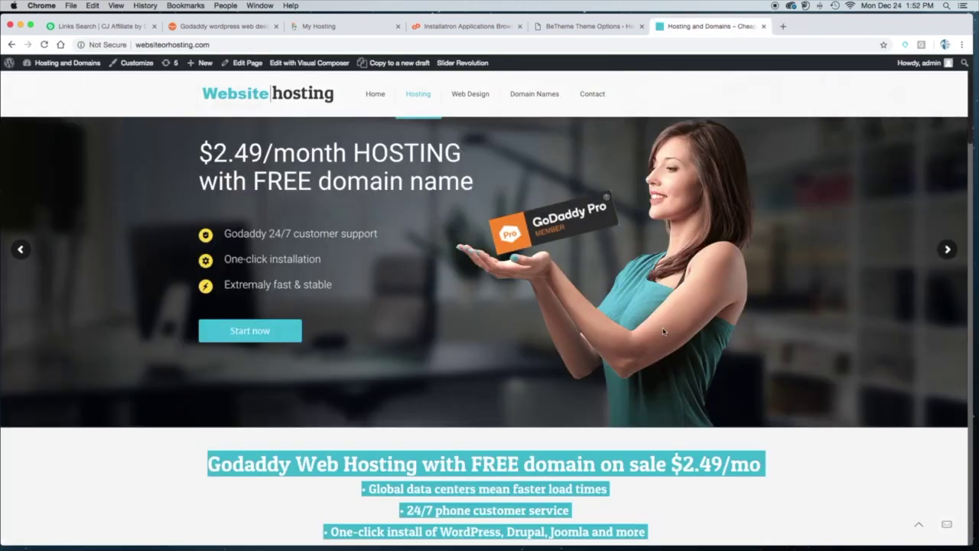
click(570, 28)
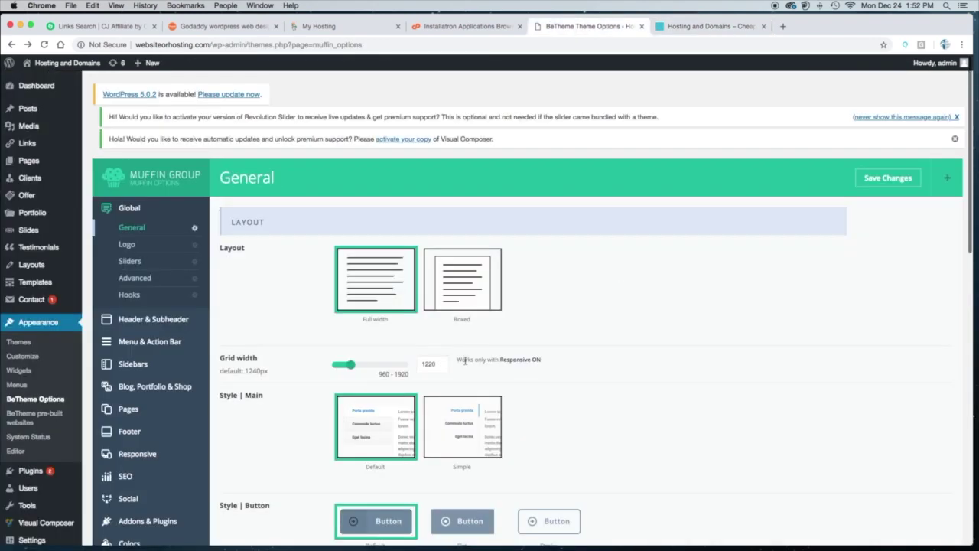
scroll(176, 453, down, 3)
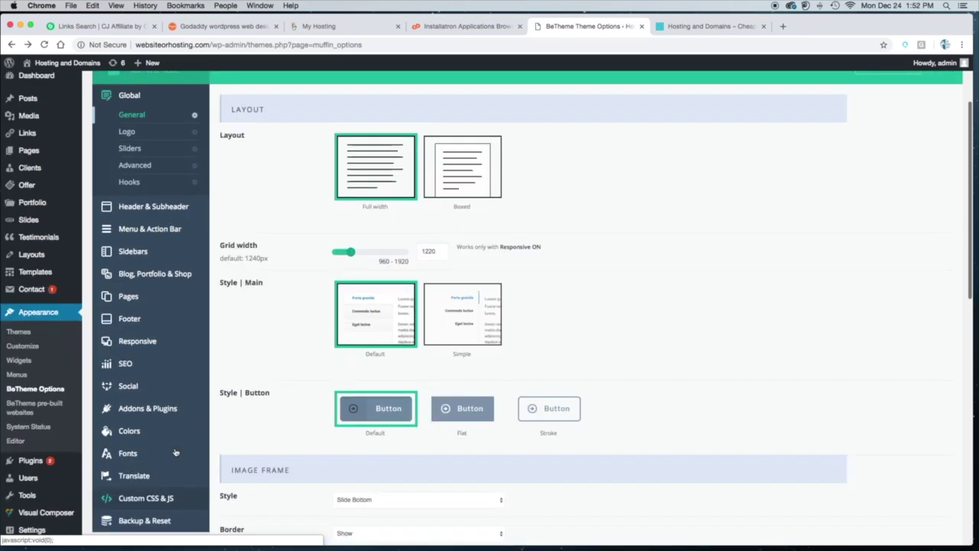
scroll(175, 453, up, 1)
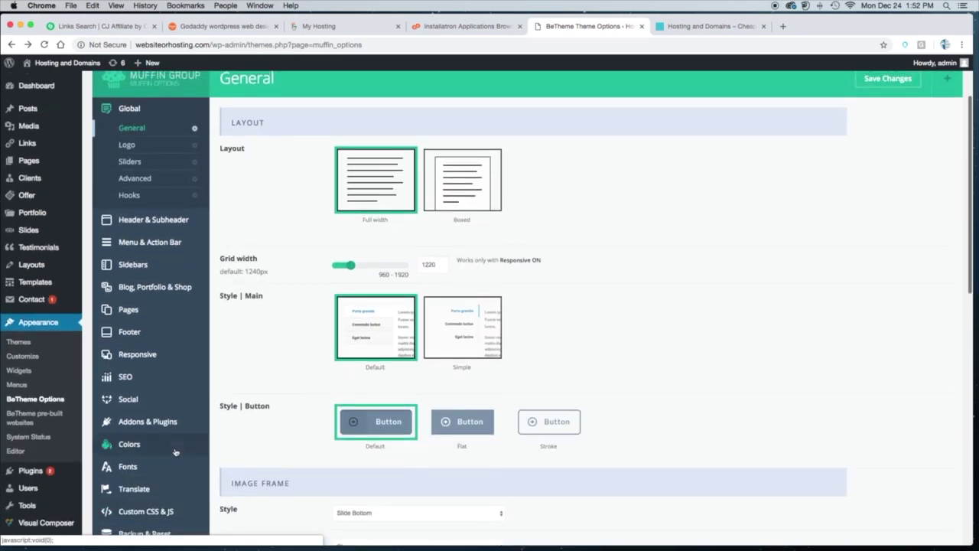
scroll(175, 453, up, 3)
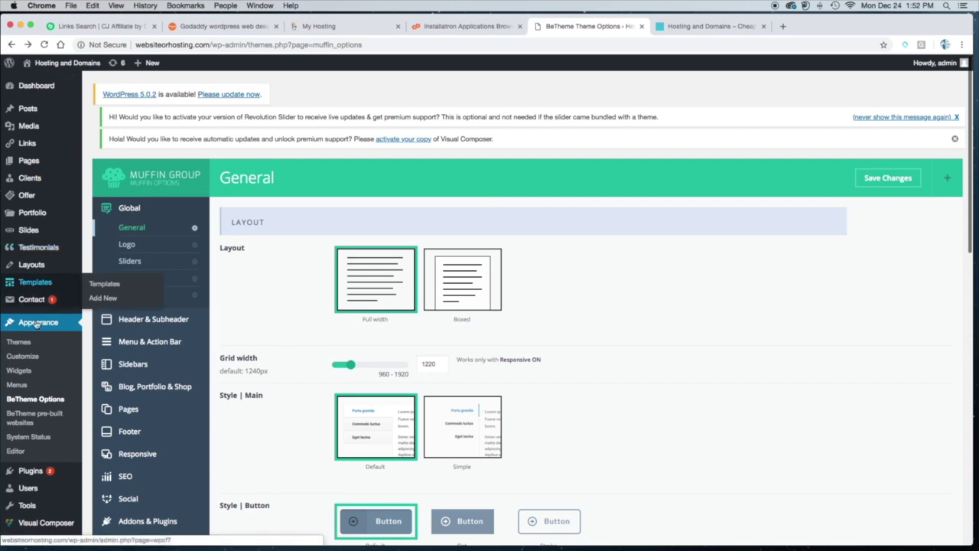
Open the BeTheme pre-built websites page, view the Guest House design's installation options and dismiss them
click(29, 419)
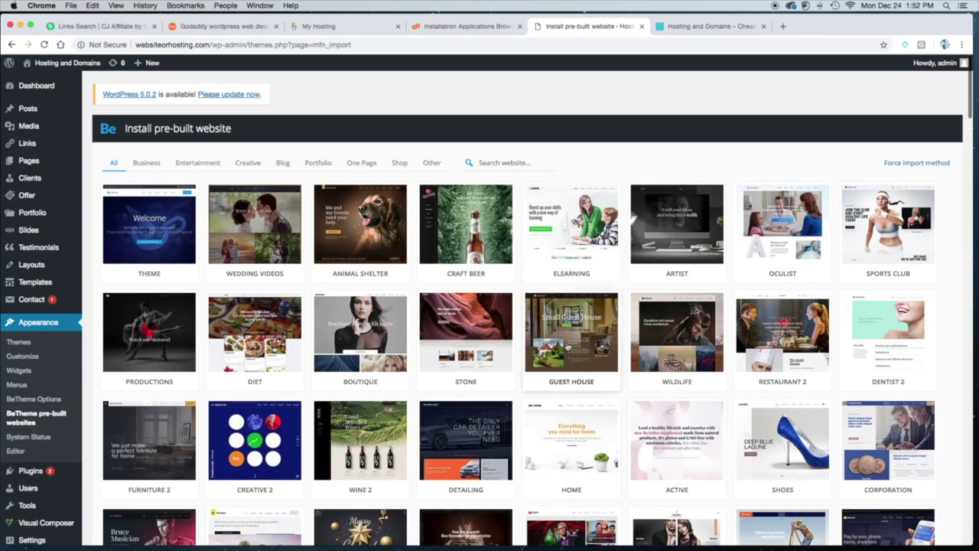
click(567, 342)
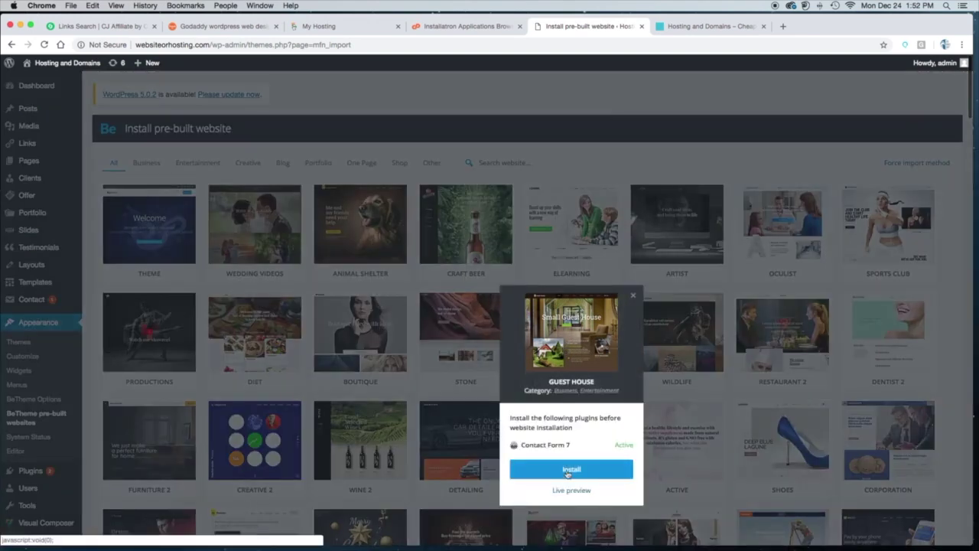
click(419, 99)
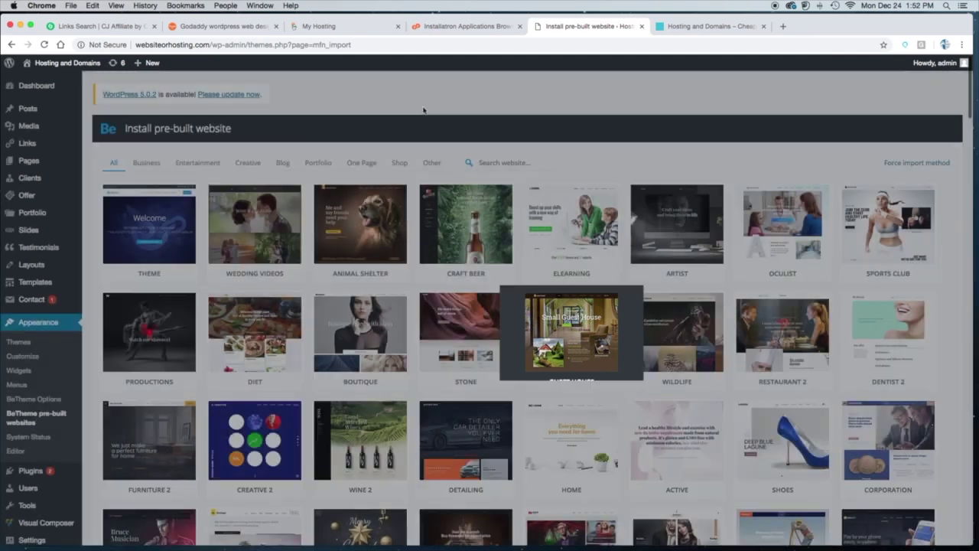
Look through the installable pre-built websites, then switch to the live hosting site
mouse_move(58, 66)
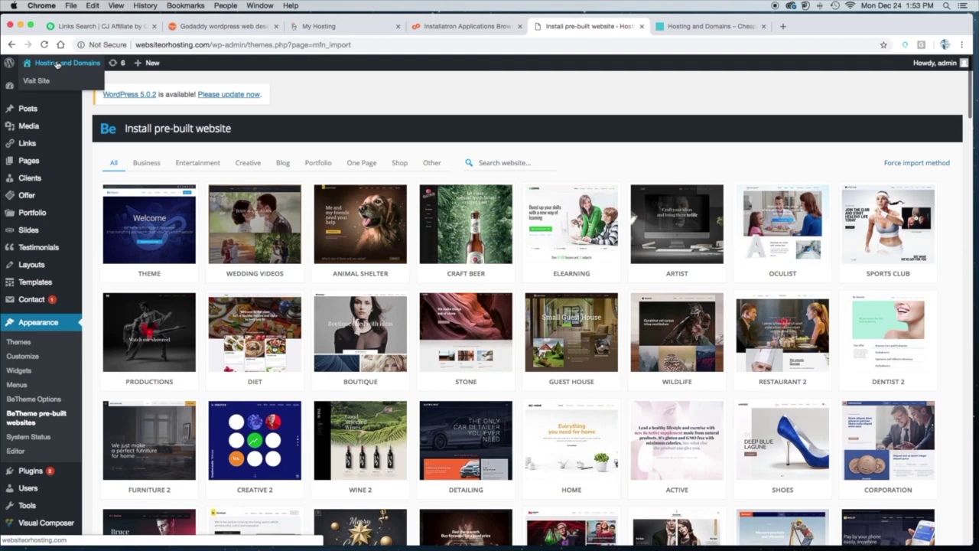
scroll(670, 375, down, 20)
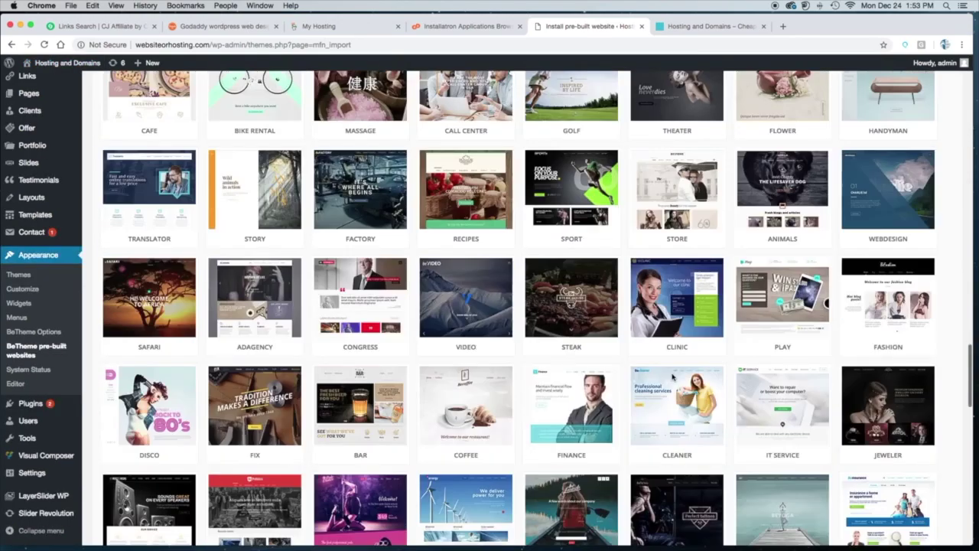
scroll(671, 375, down, 15)
scroll(672, 375, up, 15)
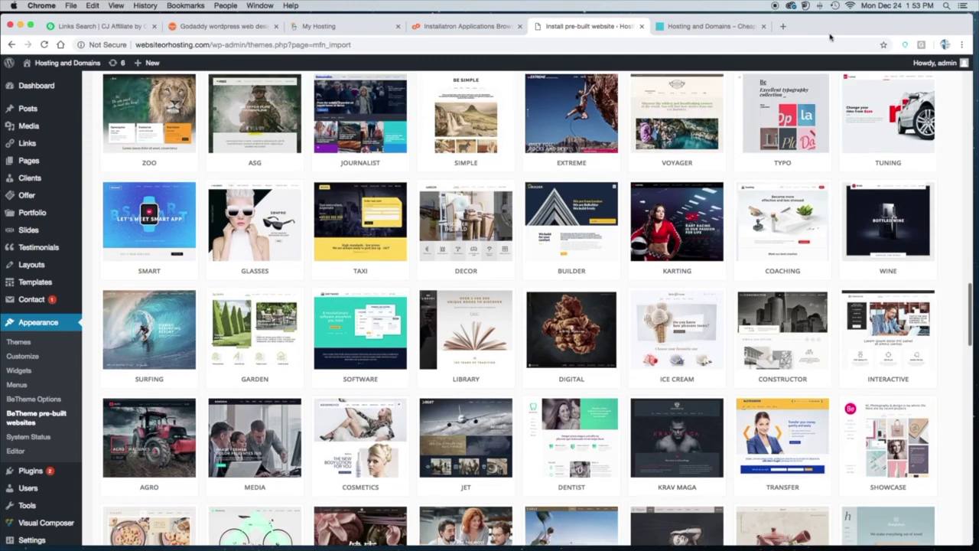
click(712, 26)
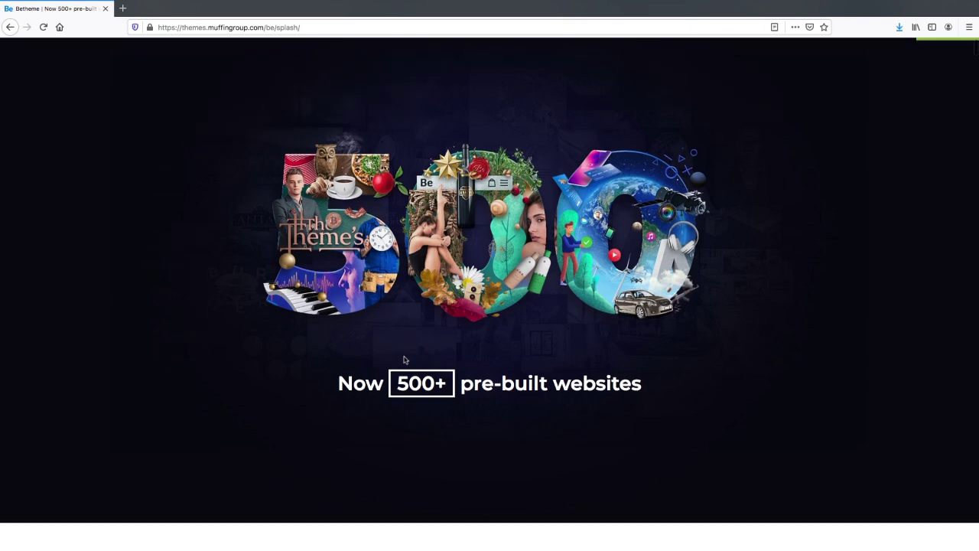
Read through the Betheme landing page down to its searchable gallery of the latest pre-built websites
scroll(405, 359, down, 5)
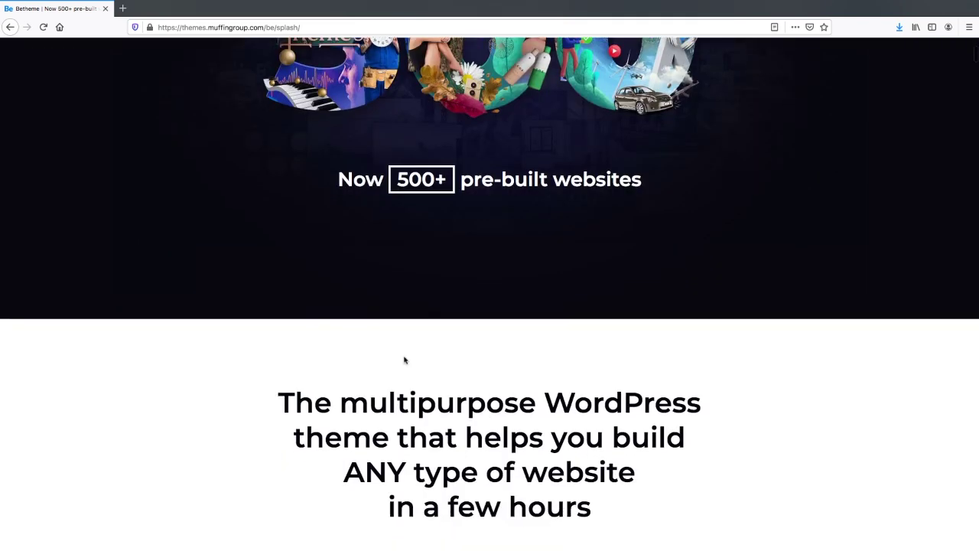
scroll(405, 359, down, 5)
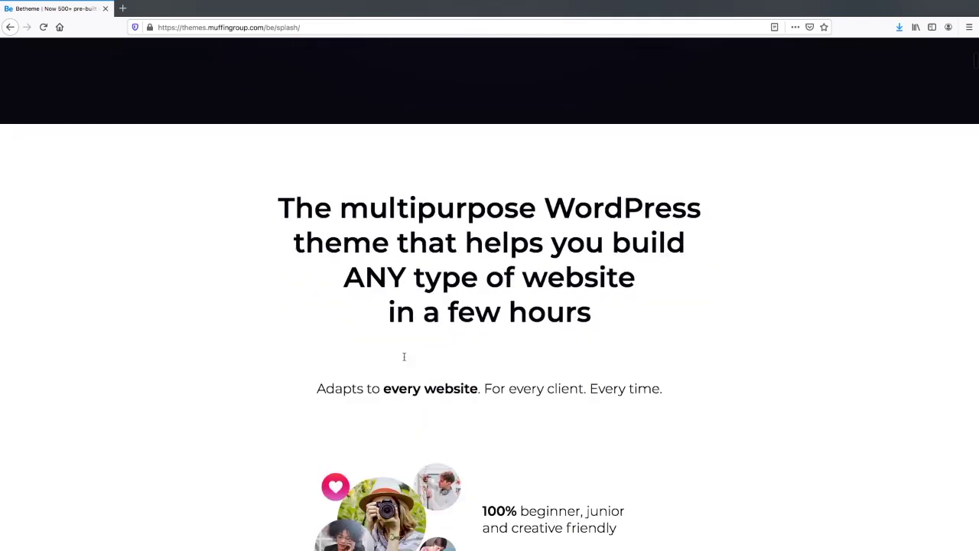
scroll(404, 356, down, 8)
scroll(405, 360, down, 8)
scroll(405, 360, down, 15)
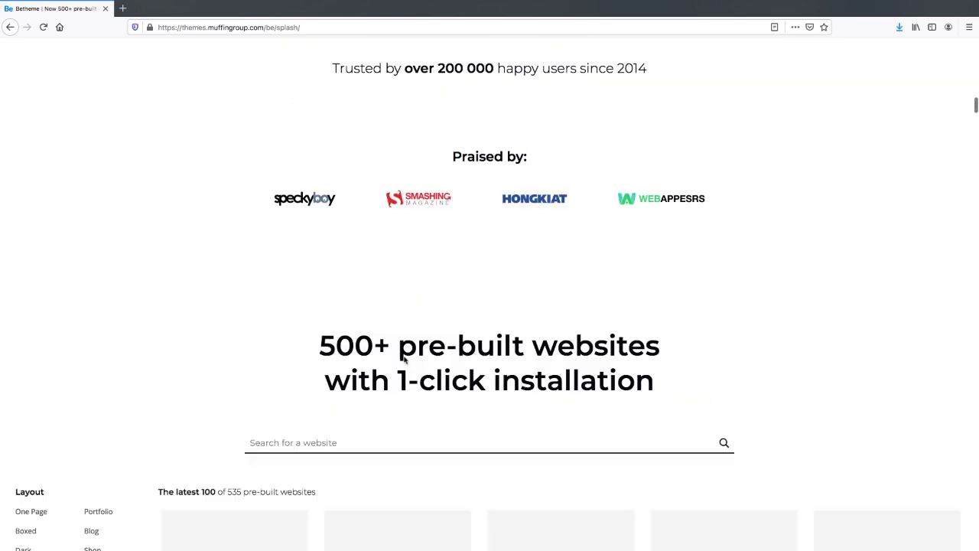
scroll(404, 360, down, 9)
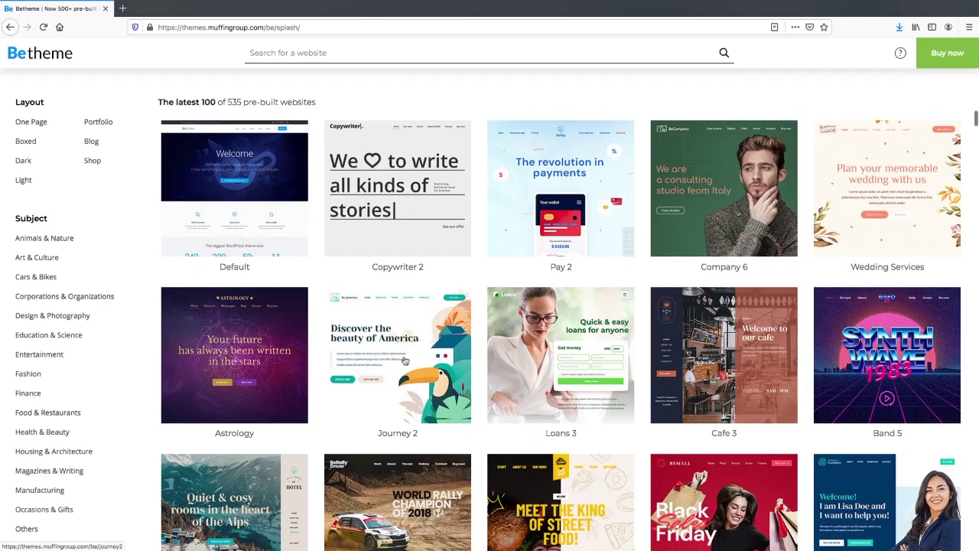
Highlight the gallery's Layout and Subject categories and look over the pre-built website designs around Party 2
scroll(405, 360, down, 1)
drag(56, 99, 1, 100)
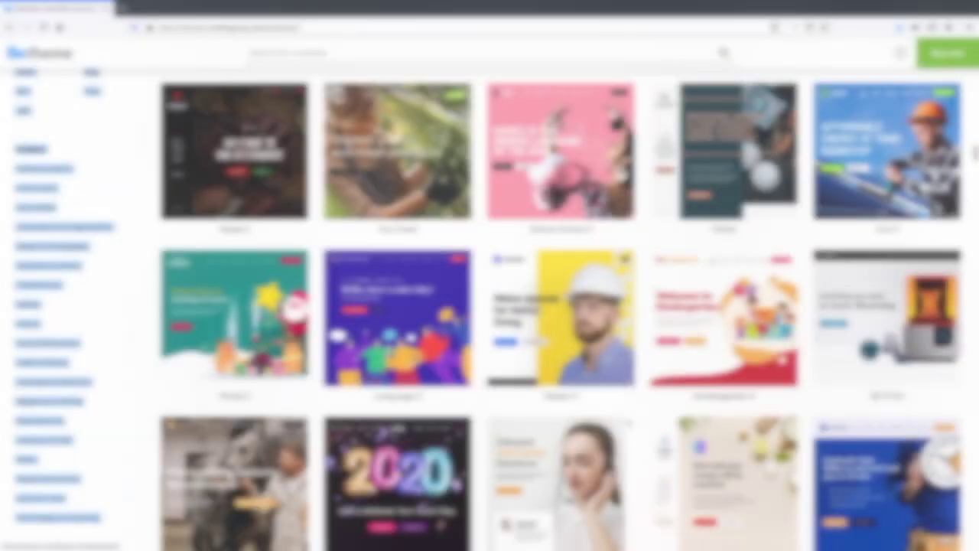
scroll(536, 309, down, 1)
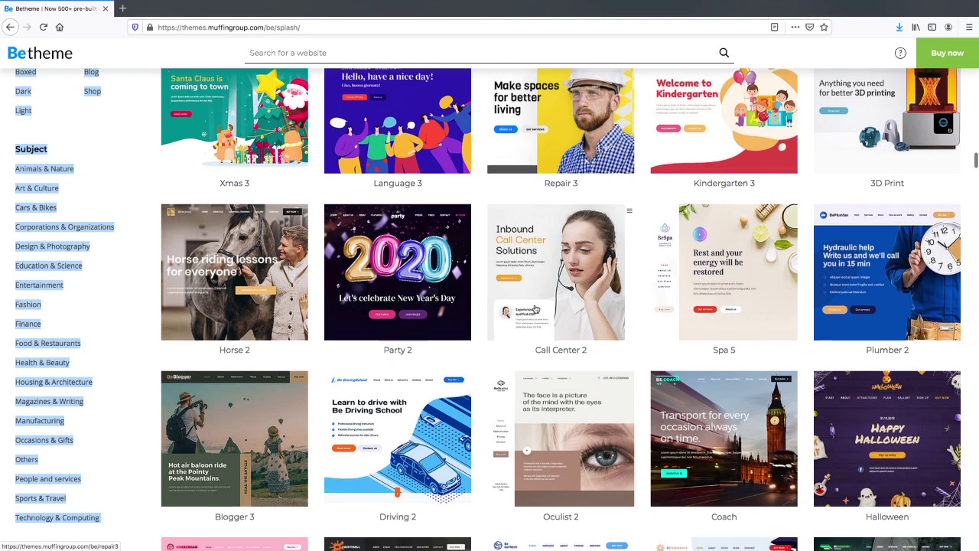
scroll(535, 308, down, 2)
scroll(413, 270, up, 2)
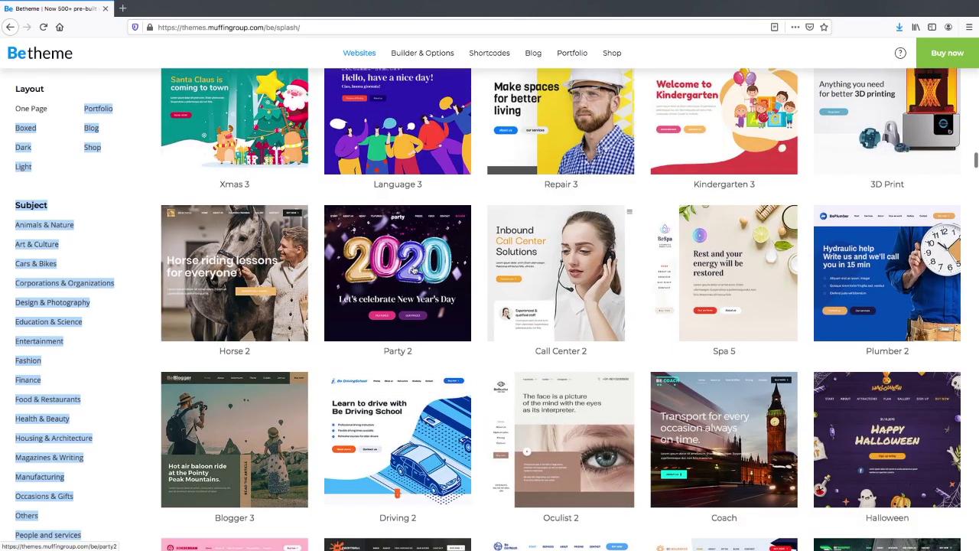
Preview the Party 2 demo site, close it, and browse further down the gallery past Marathon and Sea Journey
click(413, 269)
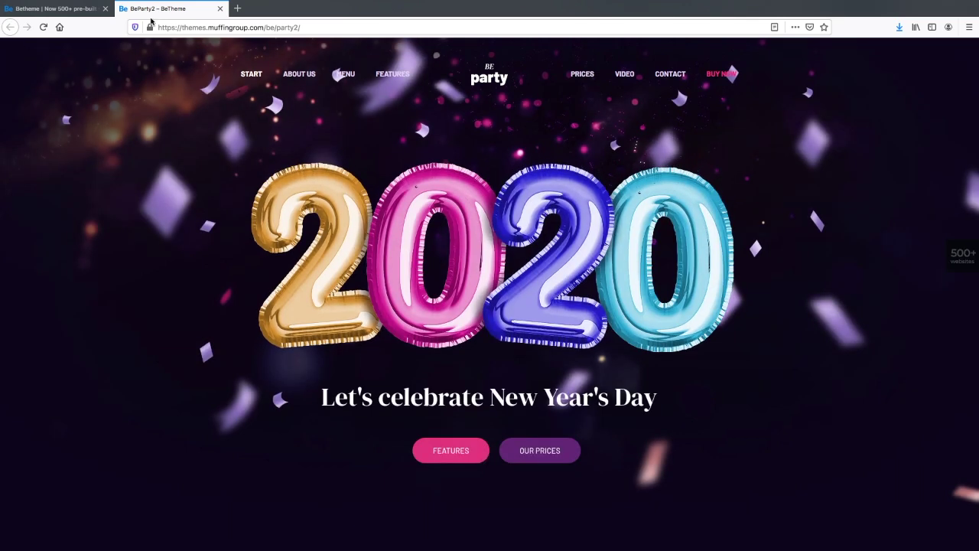
click(221, 10)
scroll(476, 202, down, 5)
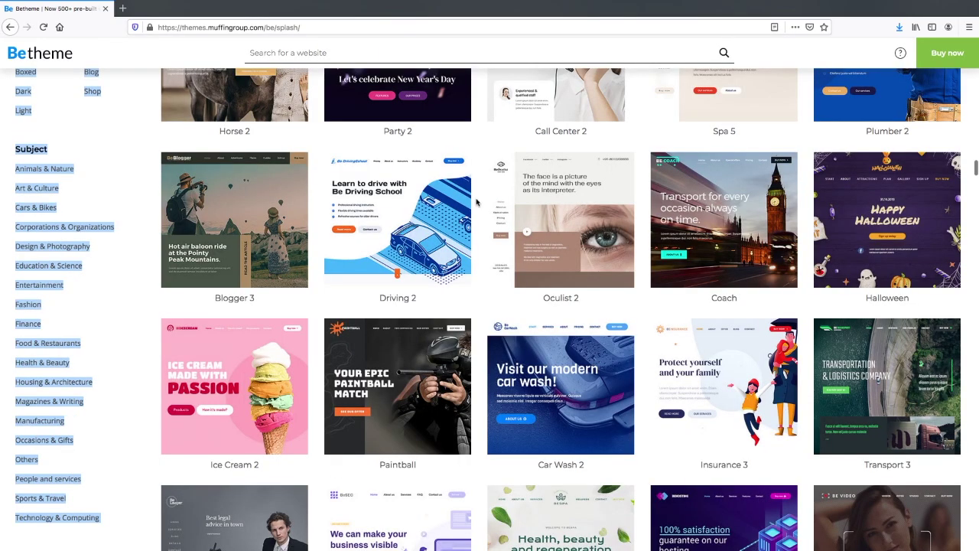
scroll(476, 202, down, 7)
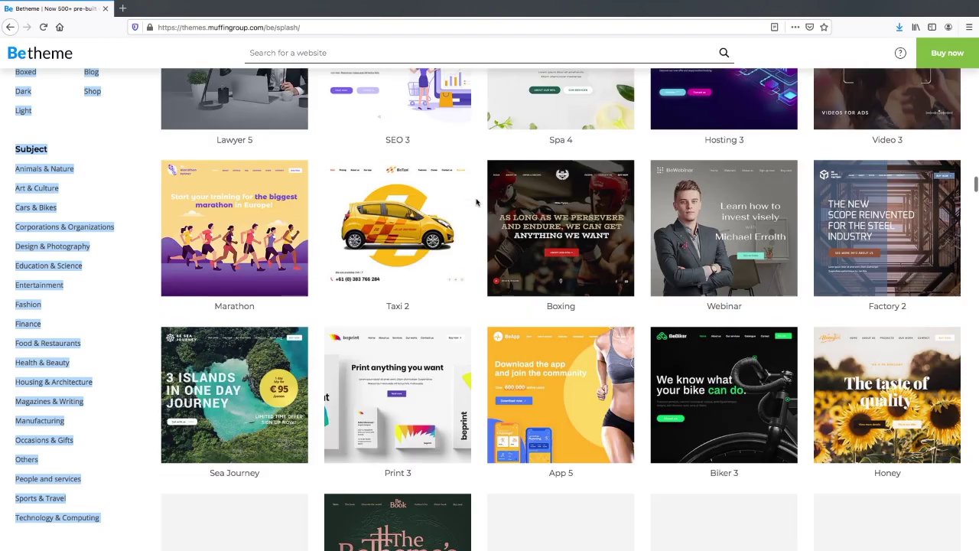
scroll(476, 202, down, 4)
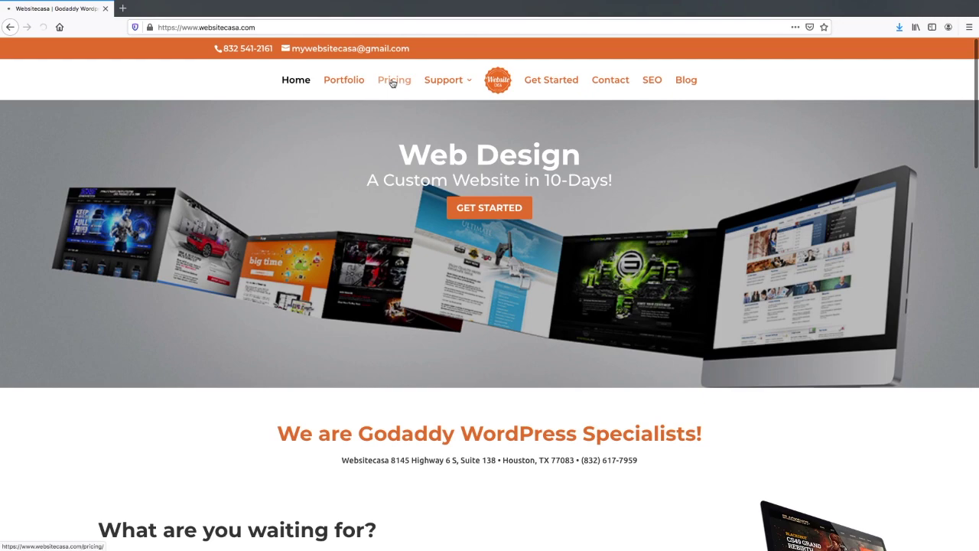
Open the Websitecasa pricing page and highlight the Quick Start and Landing Page plan prices
click(393, 81)
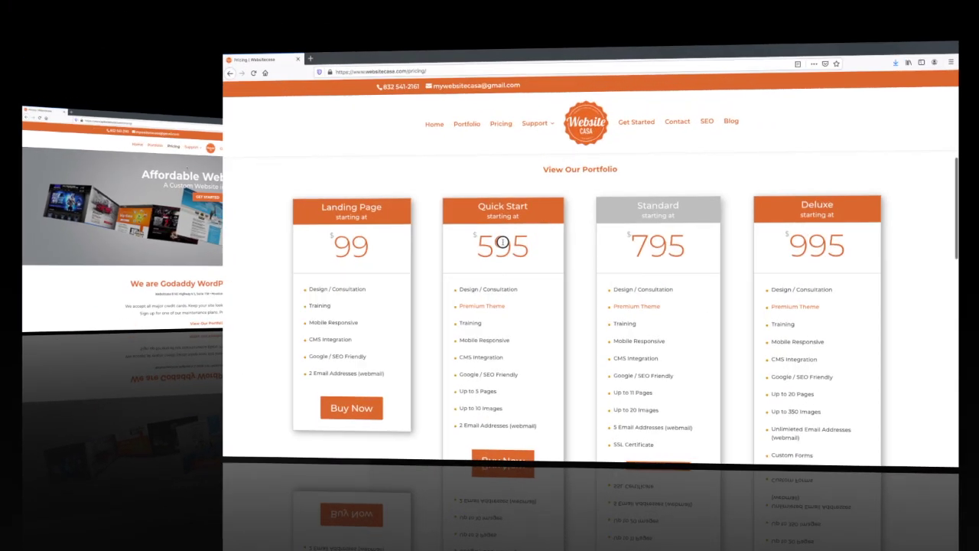
double_click(502, 242)
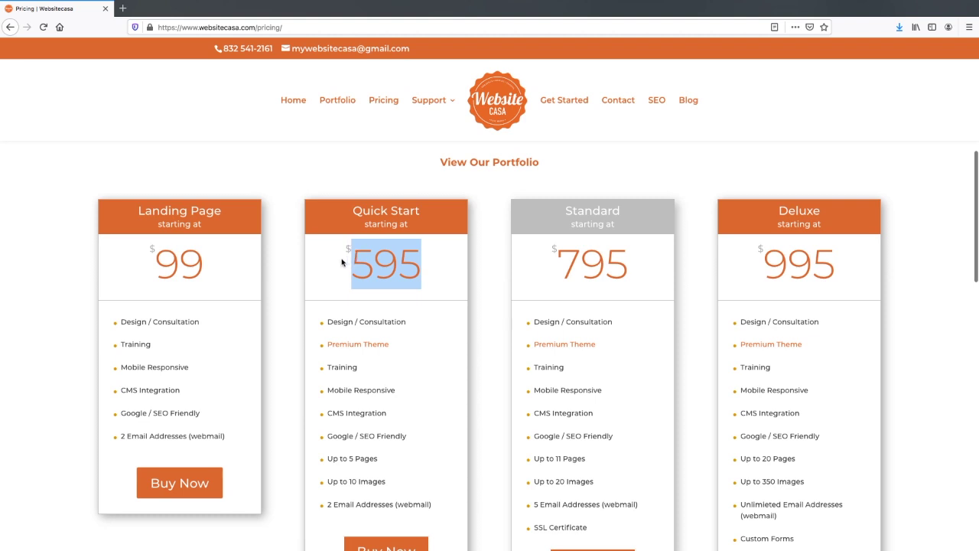
double_click(155, 257)
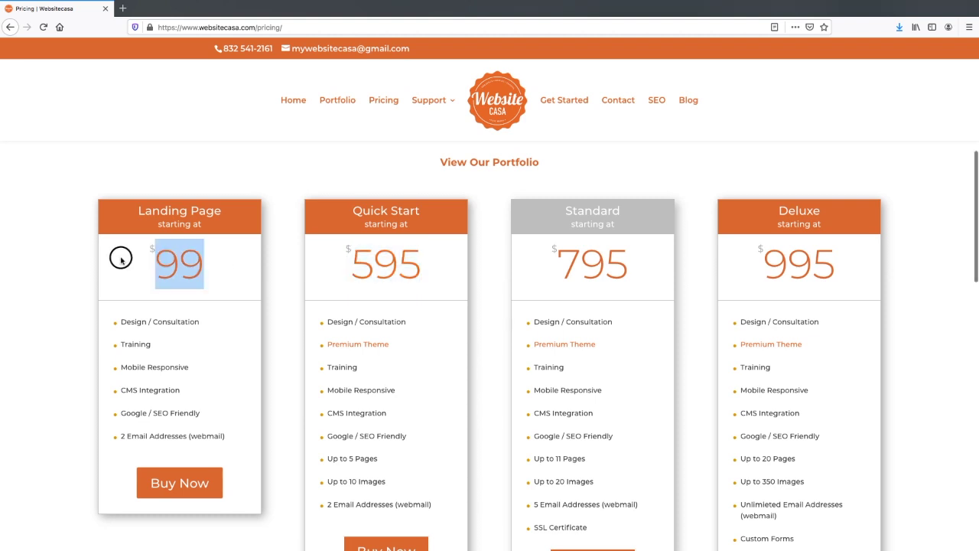
Examine the Betheme Philharmonic demo site from its orchestra banner down through Repertoire & Upcoming Events
scroll(880, 207, down, 3)
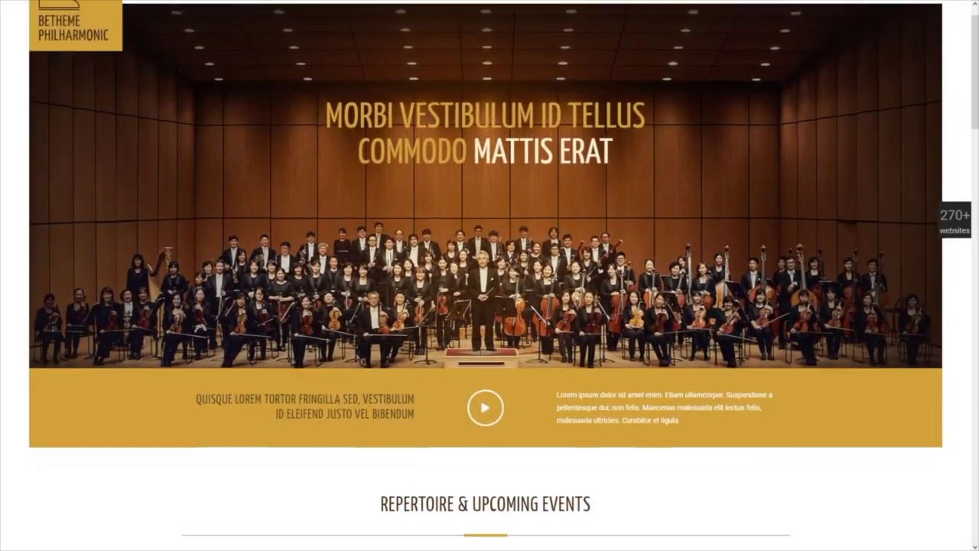
scroll(490, 276, down, 6)
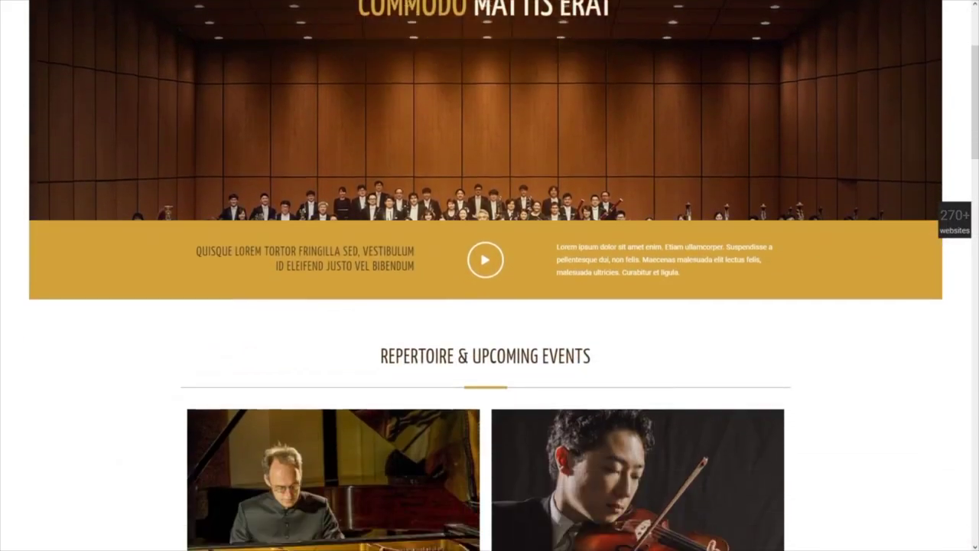
scroll(489, 275, down, 4)
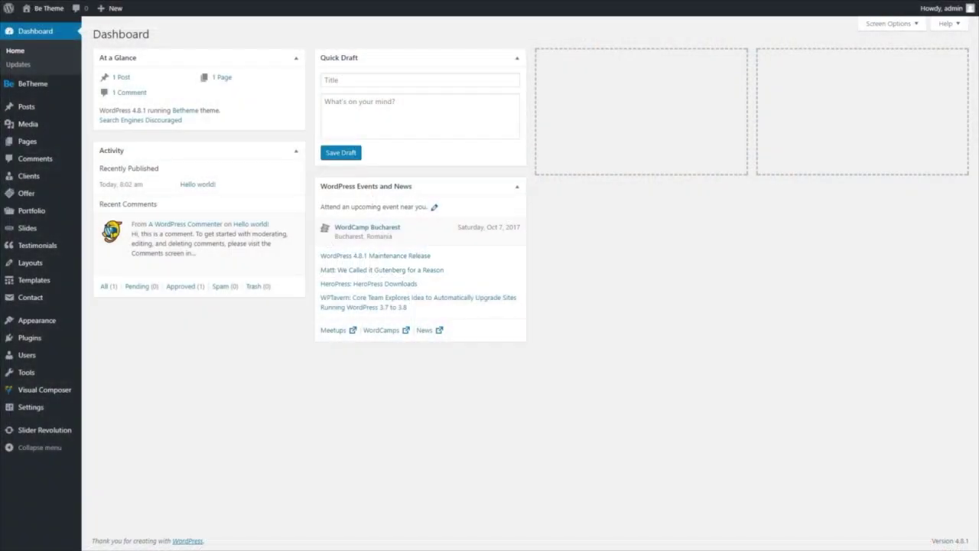
Open the theme upload form from the site's installed themes page
mouse_move(61, 317)
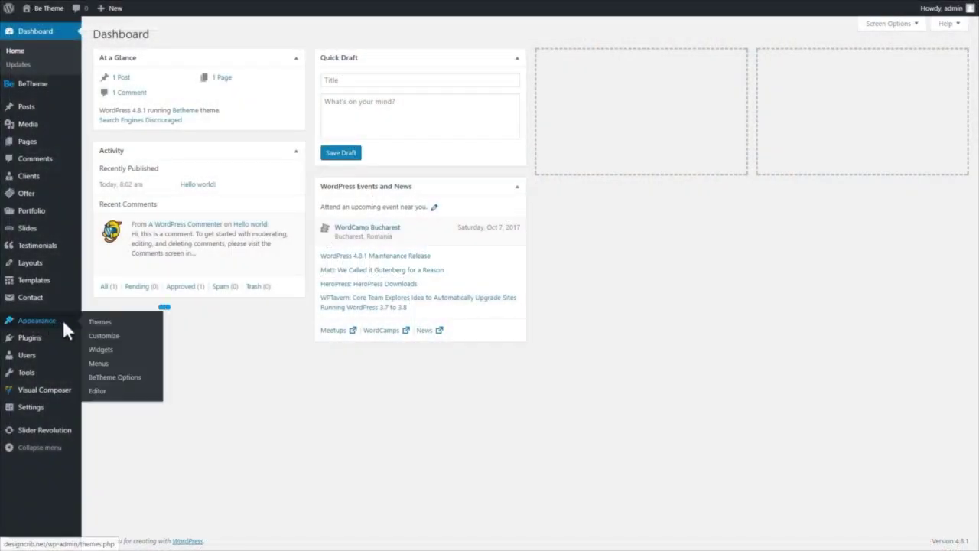
click(121, 322)
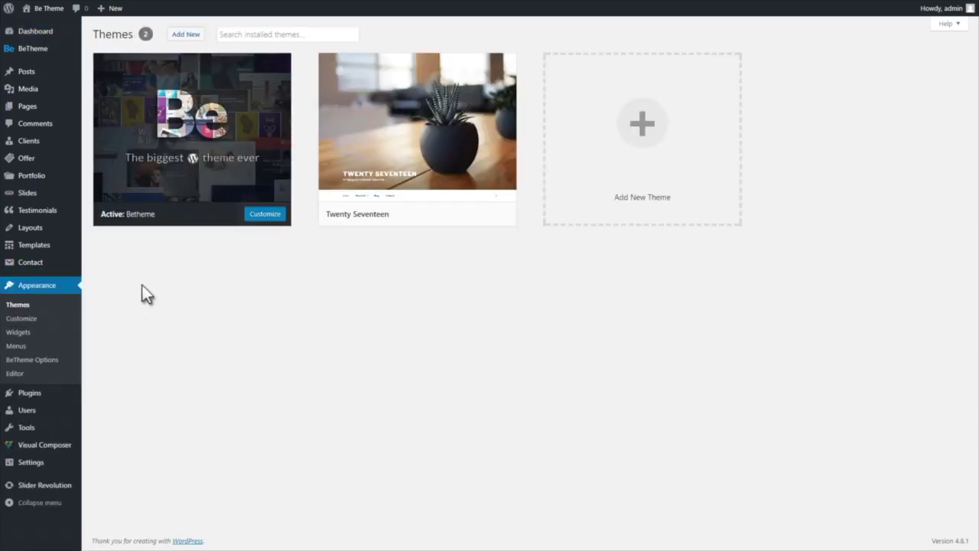
click(186, 34)
click(213, 40)
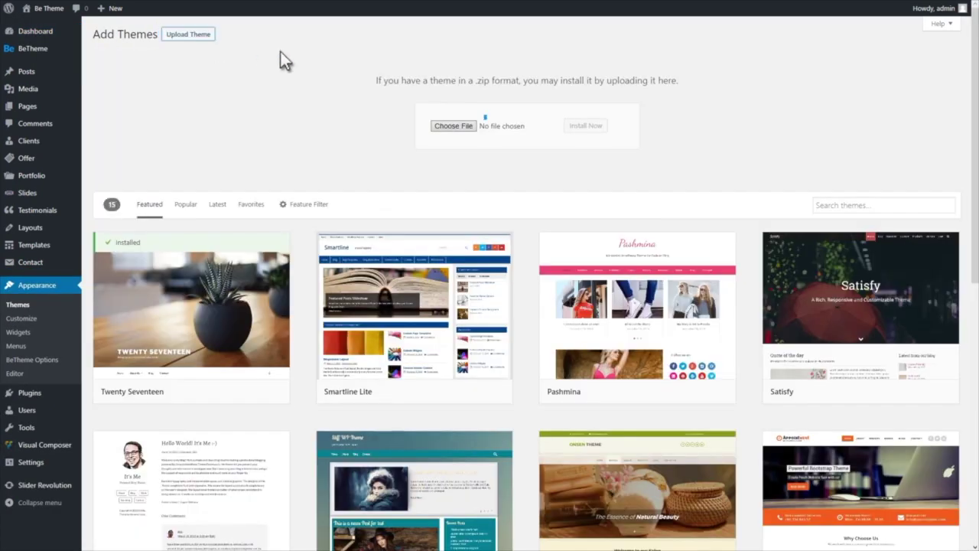
Choose betheme.zip from the betheme-premium-wordpress-theme folder in Downloads and install it as a theme
click(464, 126)
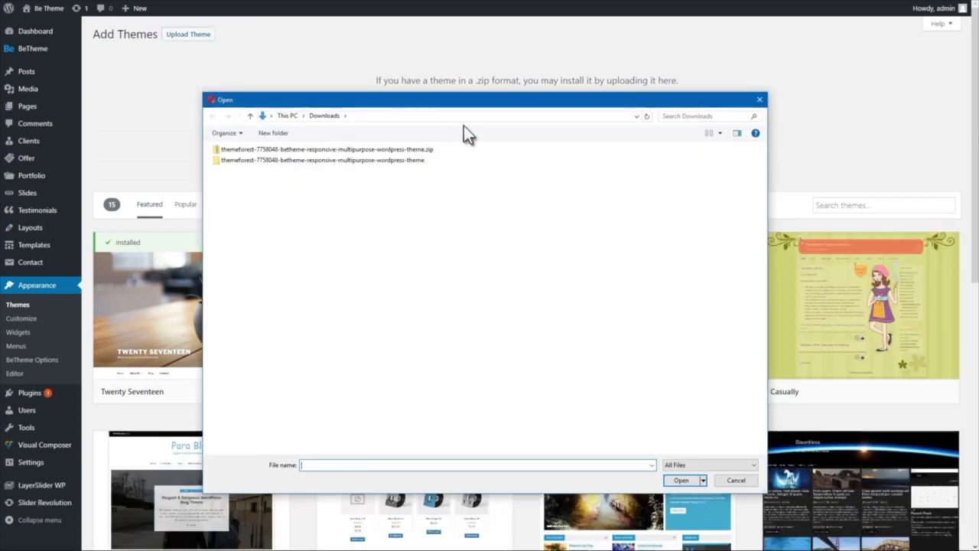
double_click(406, 160)
double_click(399, 176)
click(400, 206)
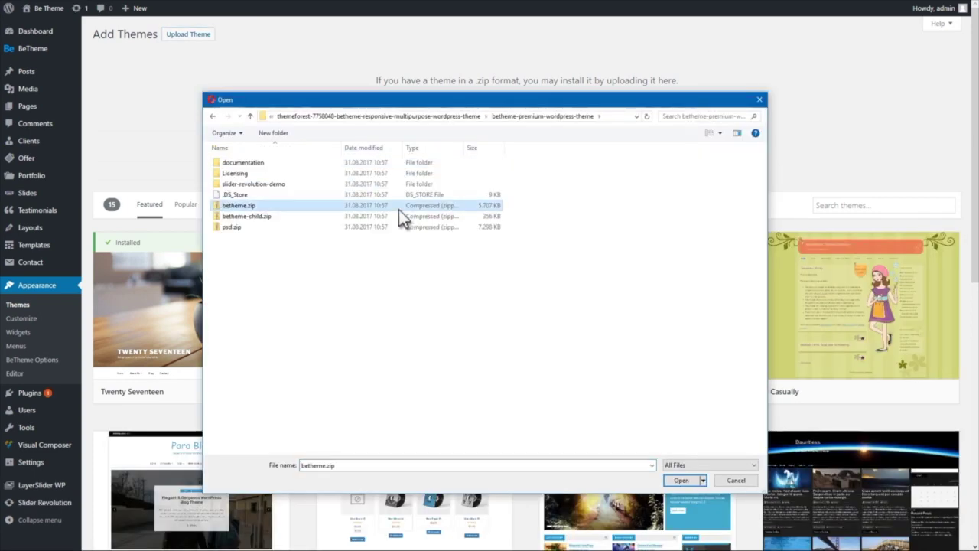
double_click(444, 205)
click(604, 147)
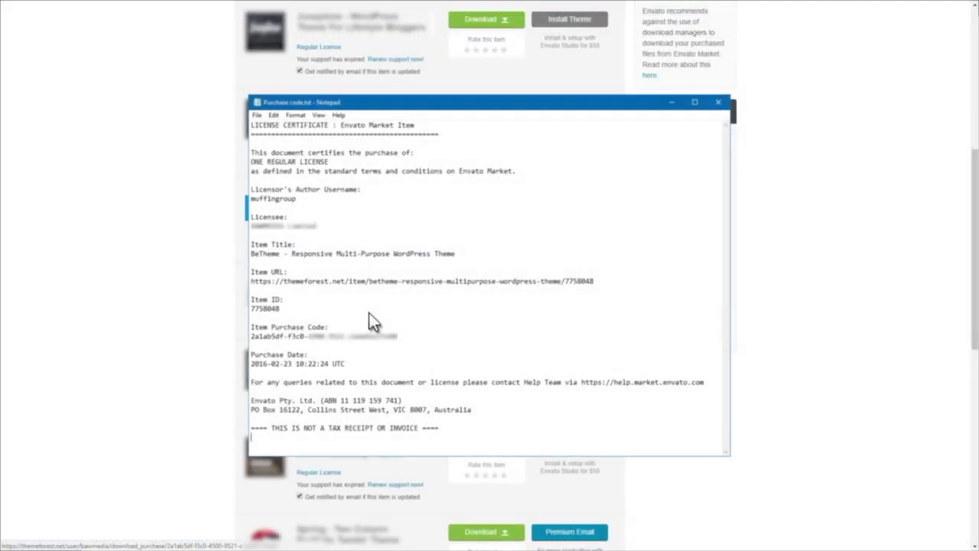
Copy the item purchase code from the license certificate, paste it into BeTheme's Theme Registration field, and register the theme
drag(251, 336, 392, 334)
right_click(392, 334)
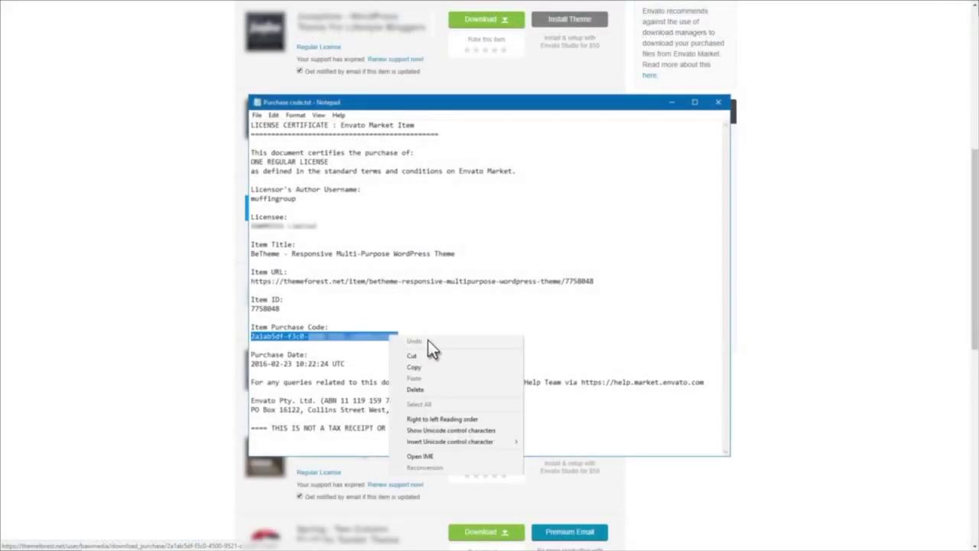
click(440, 369)
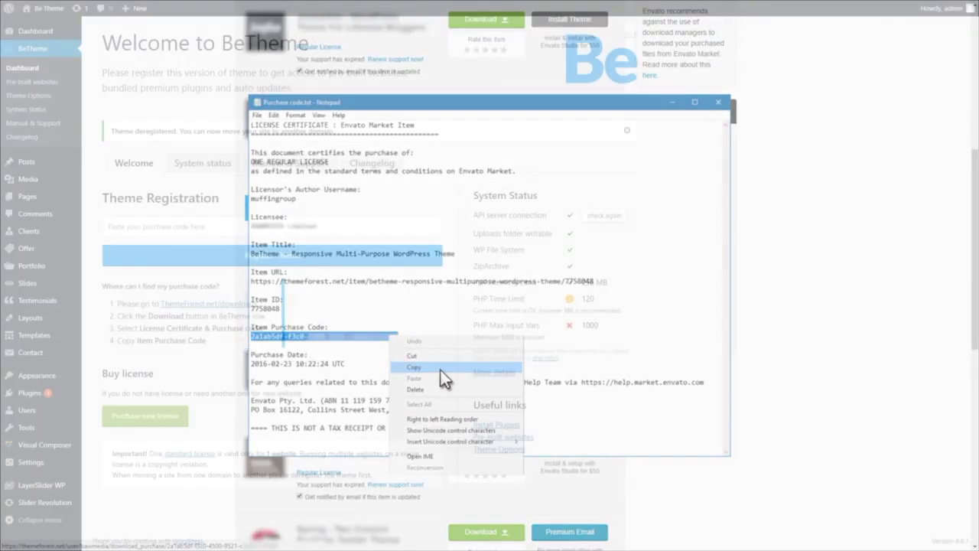
right_click(385, 228)
click(438, 287)
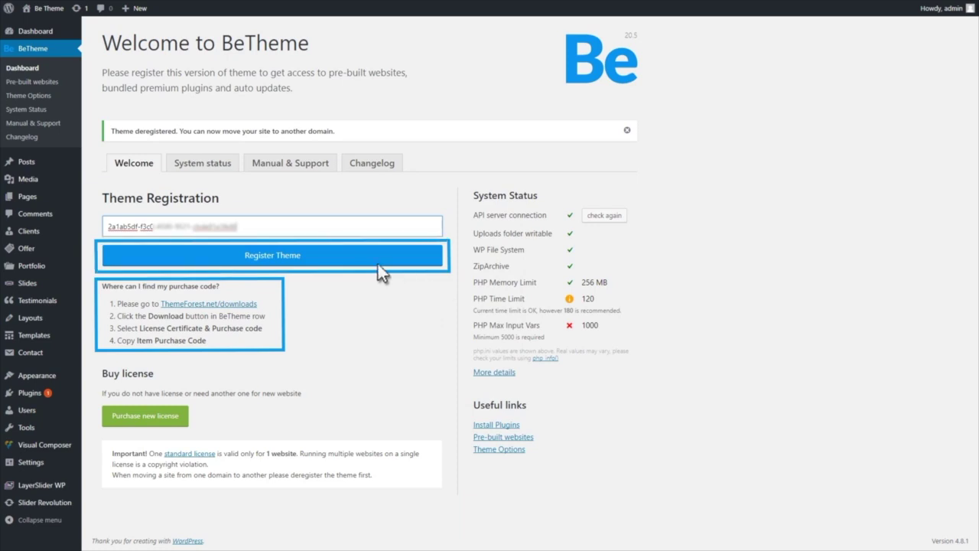
click(378, 263)
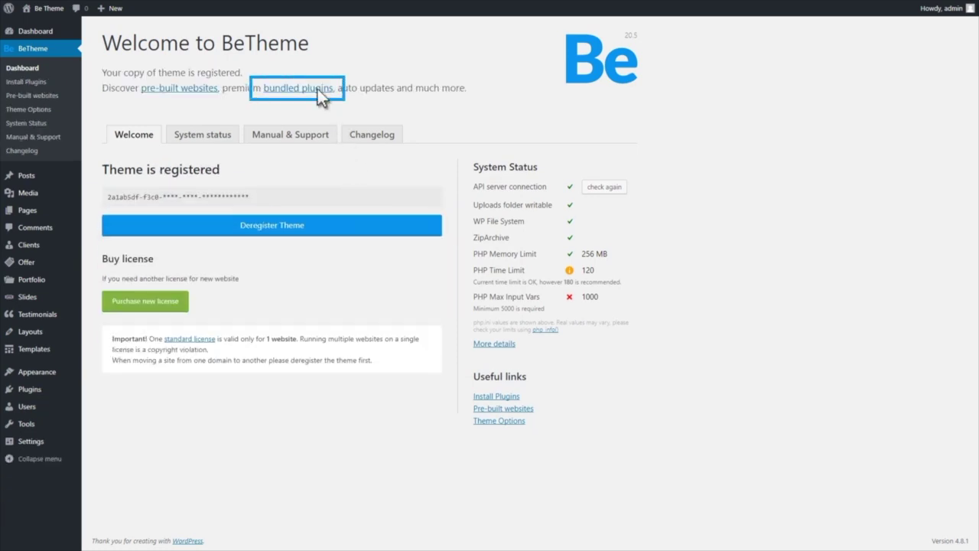
Open BeTheme's bundled plugins and bulk-install all six, from Contact Form 7 through Visual Composer
click(273, 93)
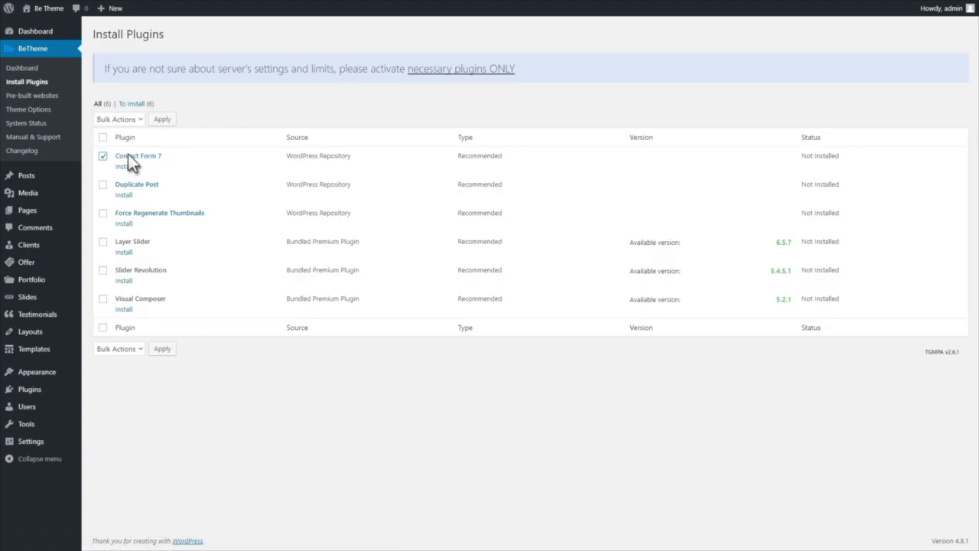
click(133, 185)
click(142, 214)
click(143, 242)
click(142, 269)
click(143, 299)
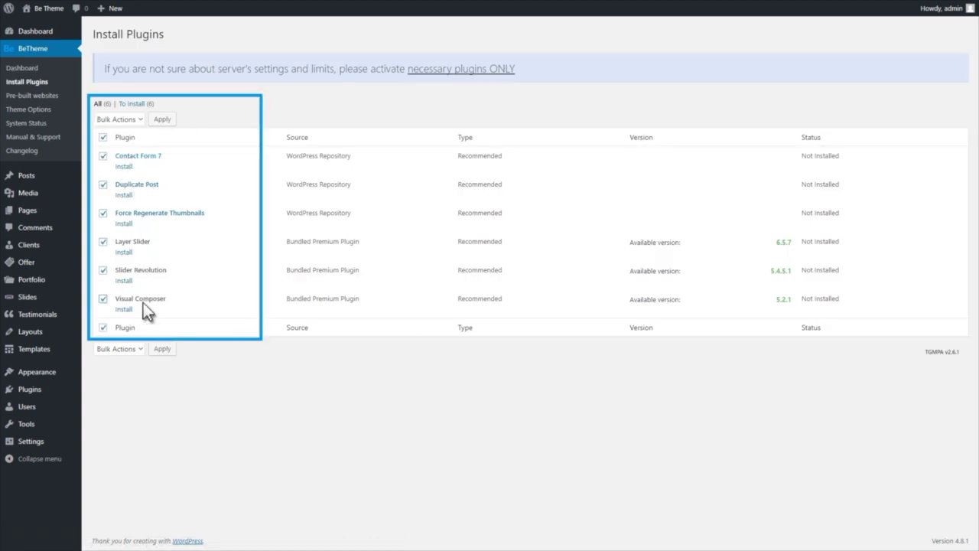
click(140, 349)
click(140, 379)
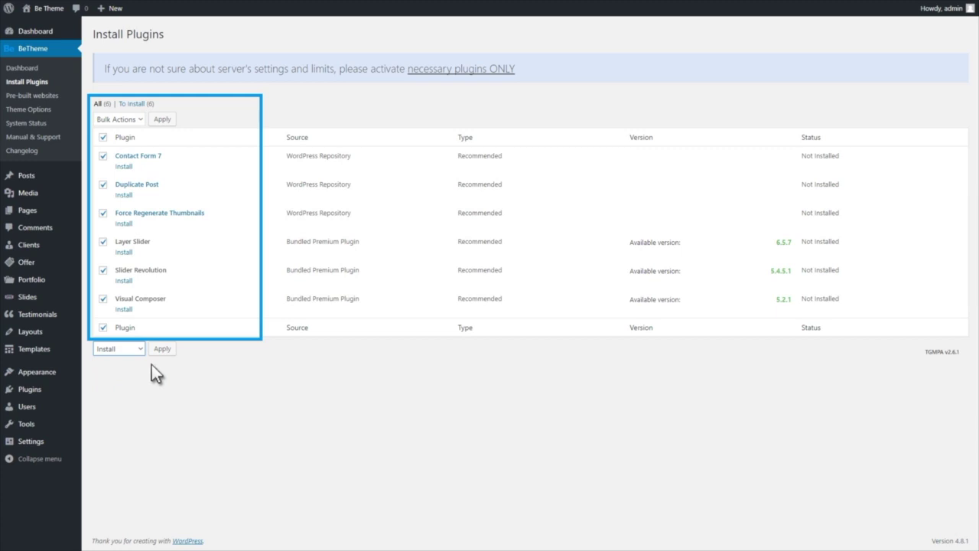
click(169, 351)
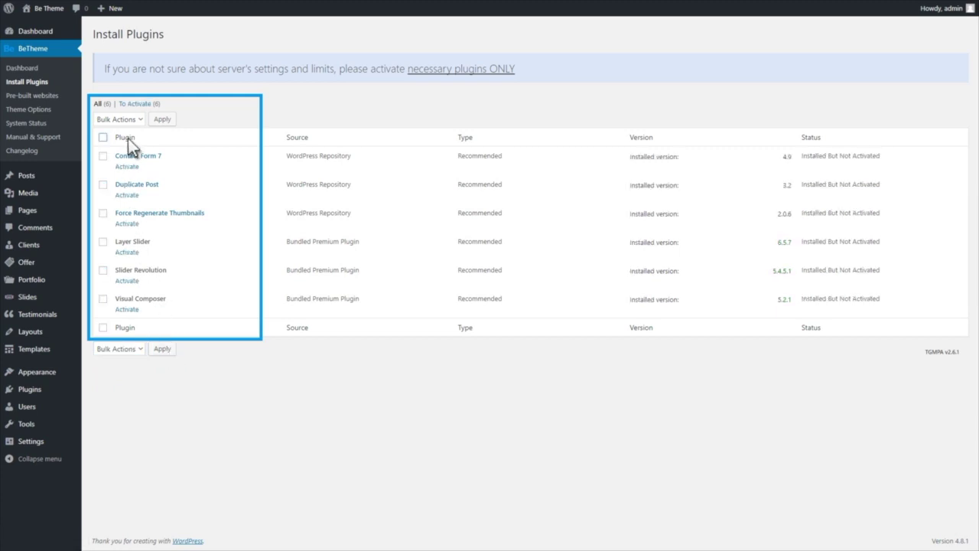
Bulk-activate all six installed BeTheme plugins
click(140, 119)
click(134, 161)
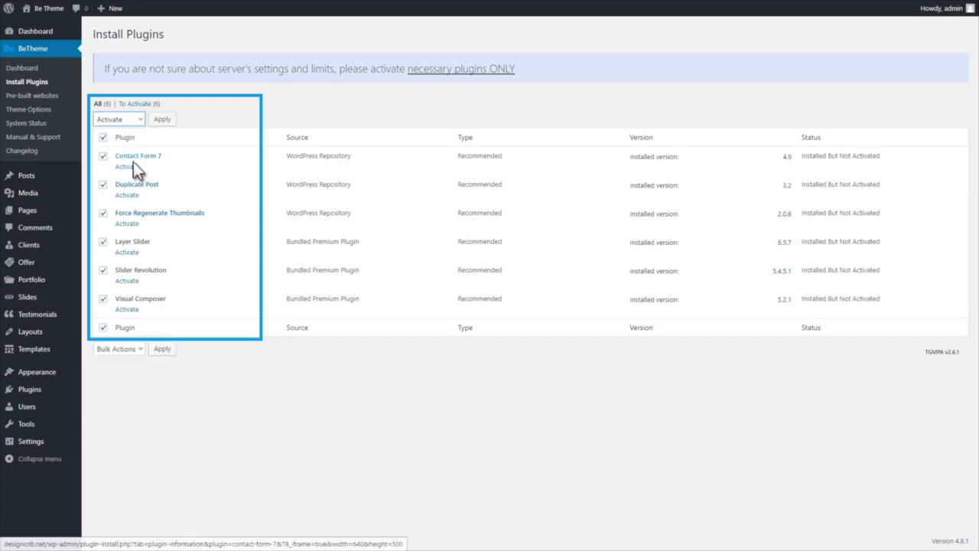
click(162, 119)
Open the Widgets page and deactivate the sidebar widgets, including the one in Page | Search, by returning them to Available Widgets
click(46, 371)
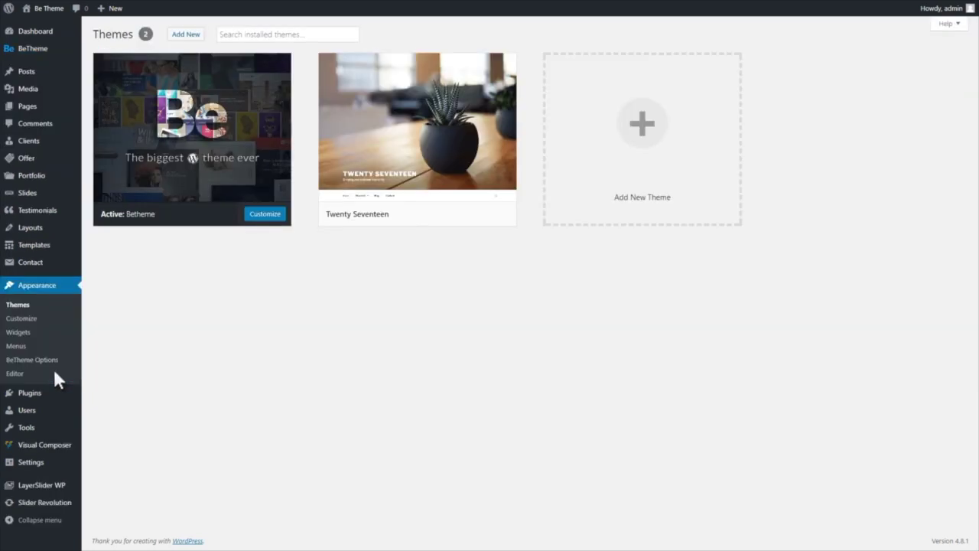
click(40, 330)
drag(905, 163, 364, 159)
click(910, 91)
drag(900, 130, 308, 143)
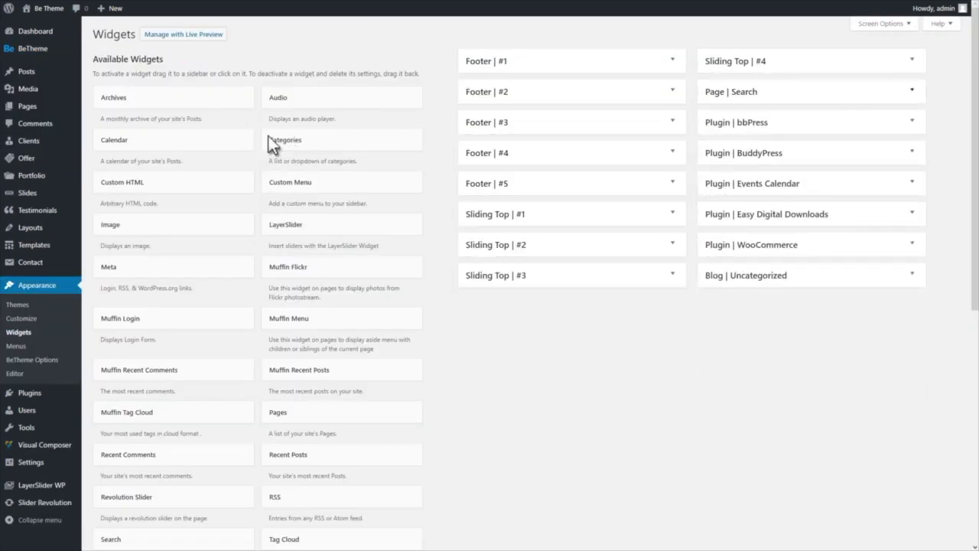
Open BeTheme's pre-built websites and look through the full gallery down to Splash, returning to the start
mouse_move(57, 47)
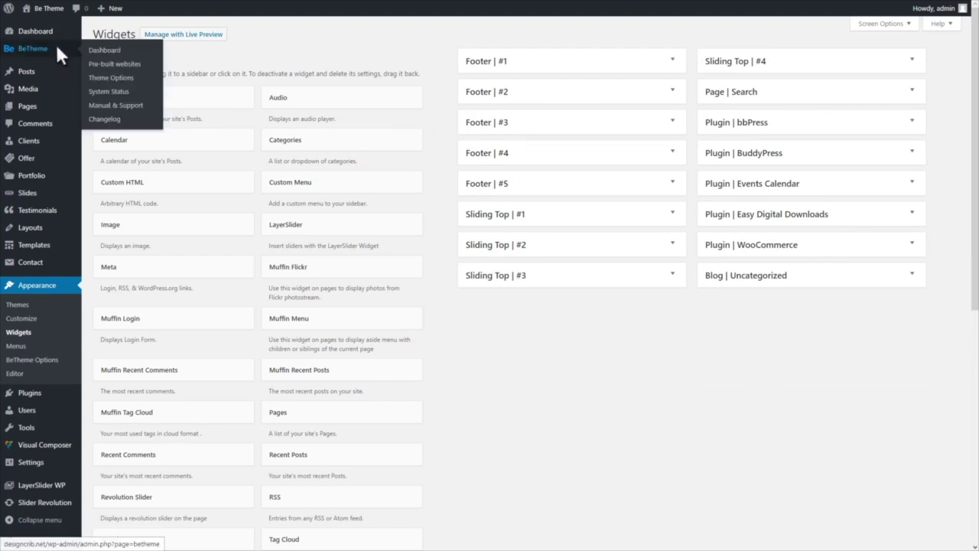
click(147, 61)
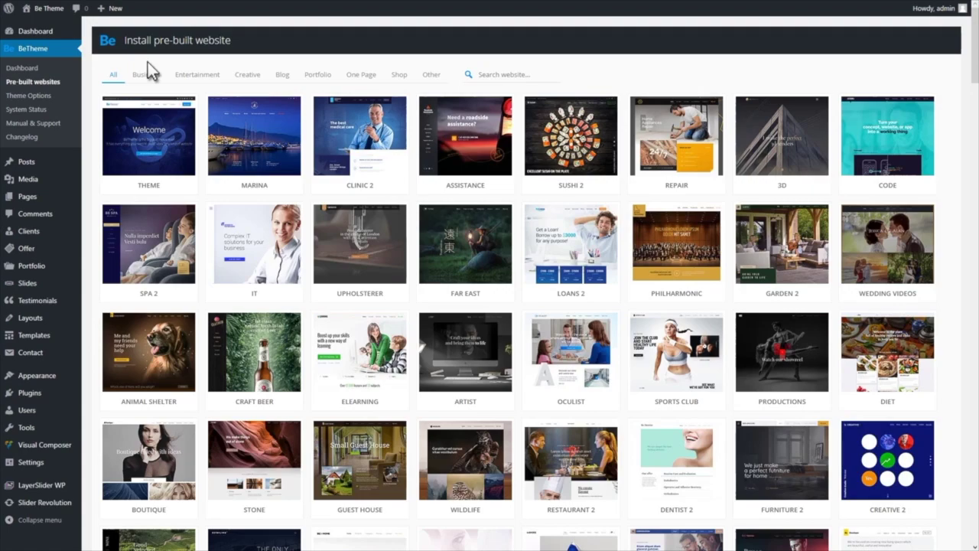
scroll(161, 123, down, 3)
scroll(240, 461, down, 10)
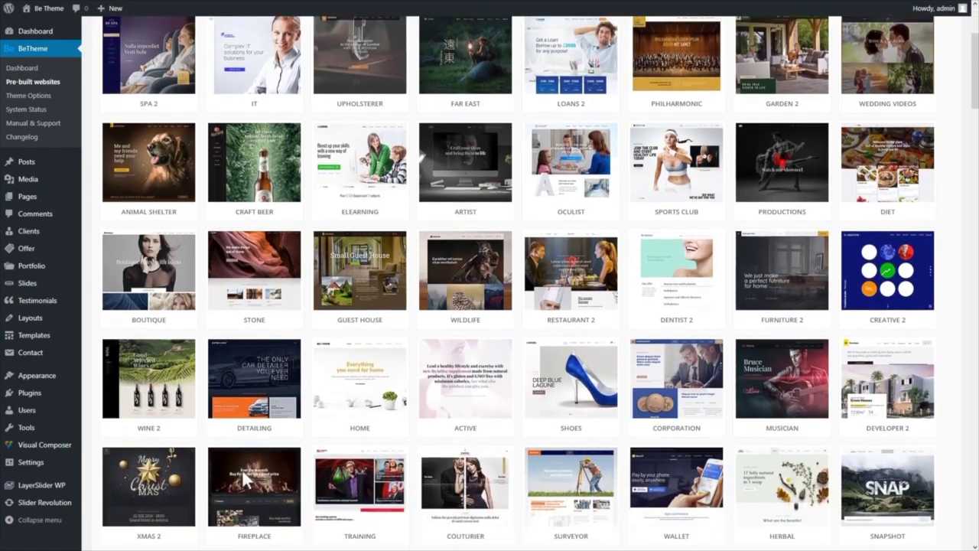
scroll(242, 471, down, 20)
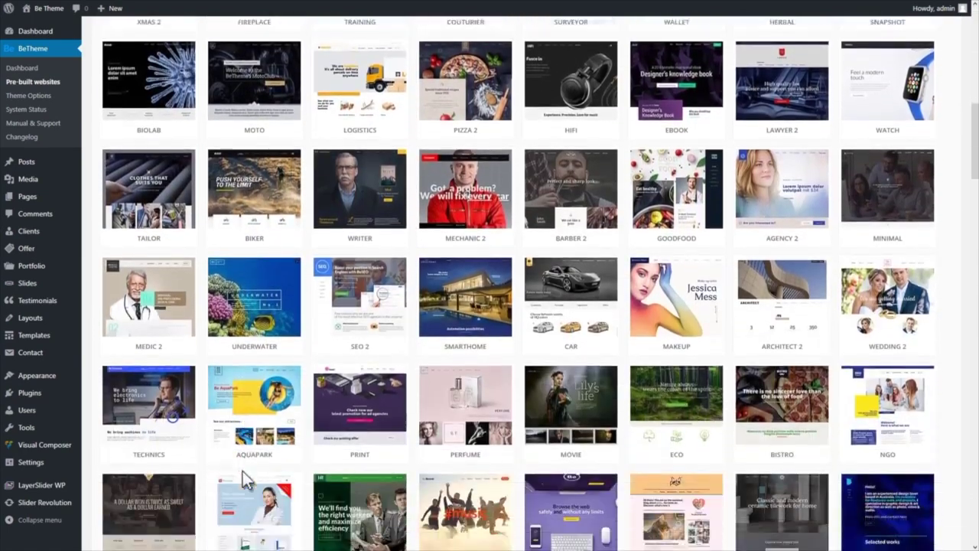
scroll(245, 478, down, 20)
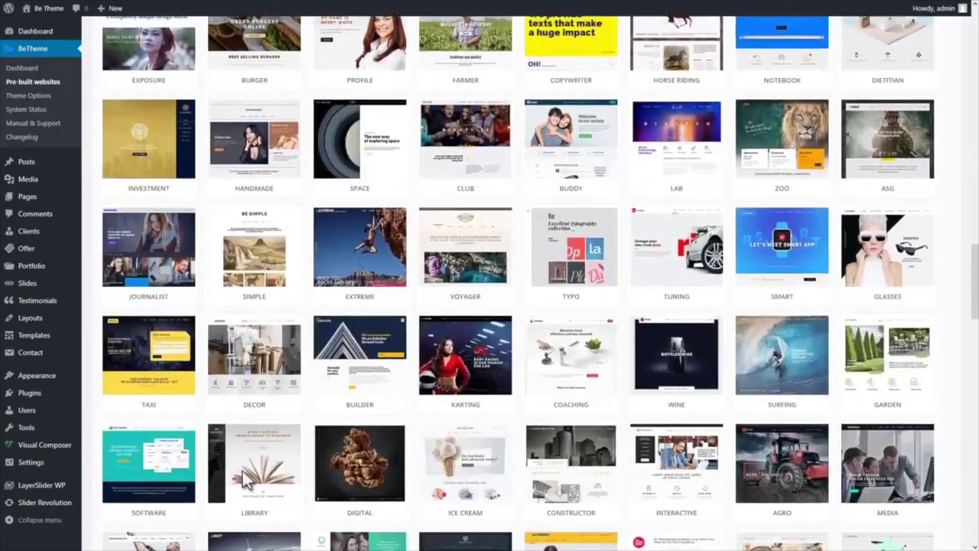
scroll(243, 471, down, 5)
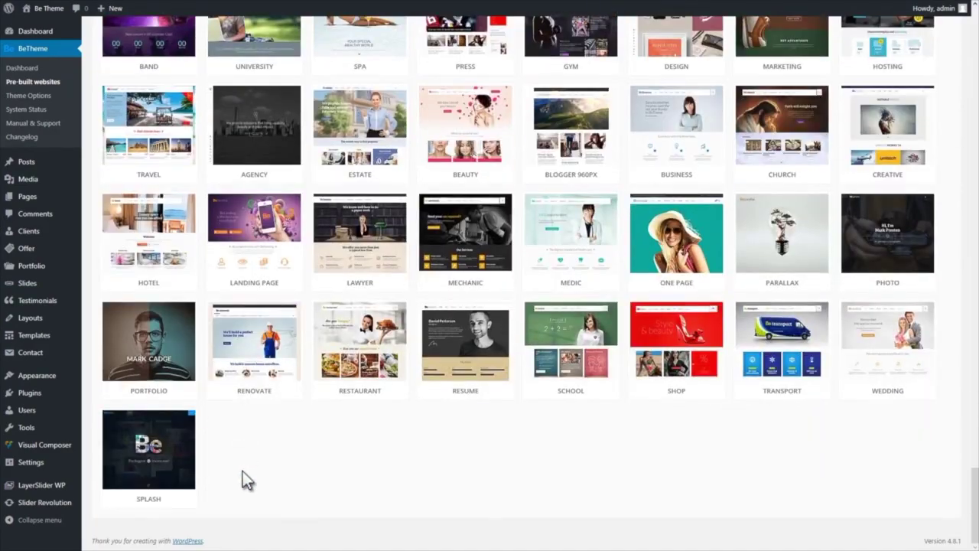
key(Home)
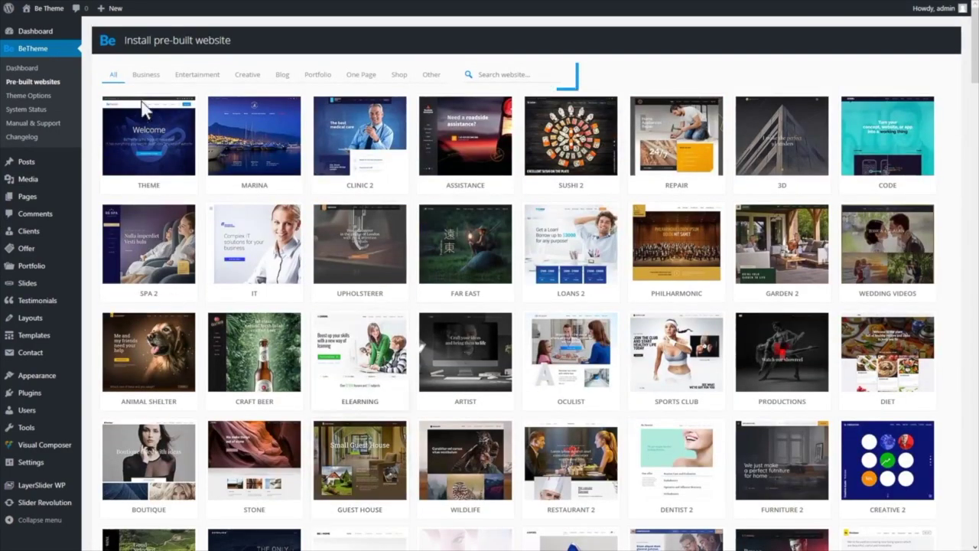
Filter the pre-built websites by Business, Entertainment, Creative, Blog, Portfolio, One Page and Shop in turn
click(146, 74)
click(210, 79)
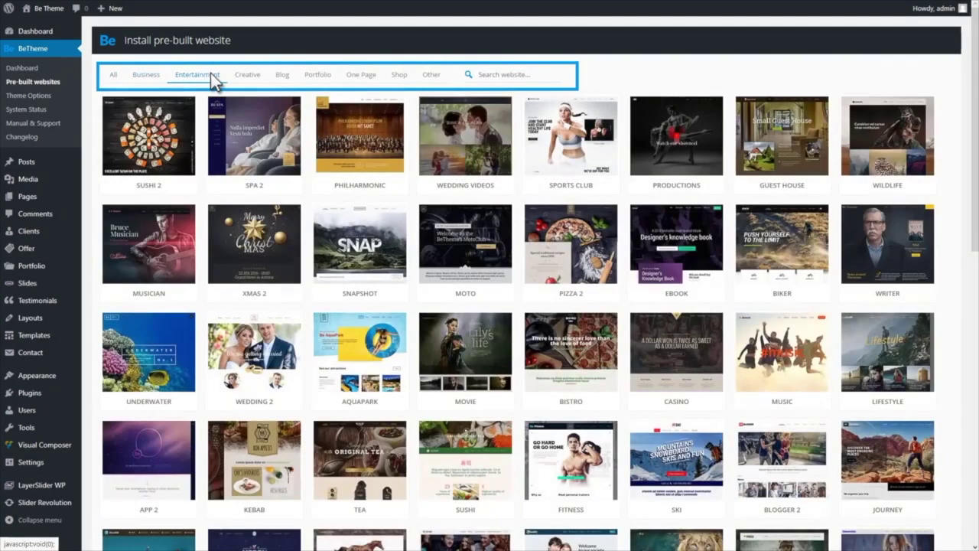
click(249, 77)
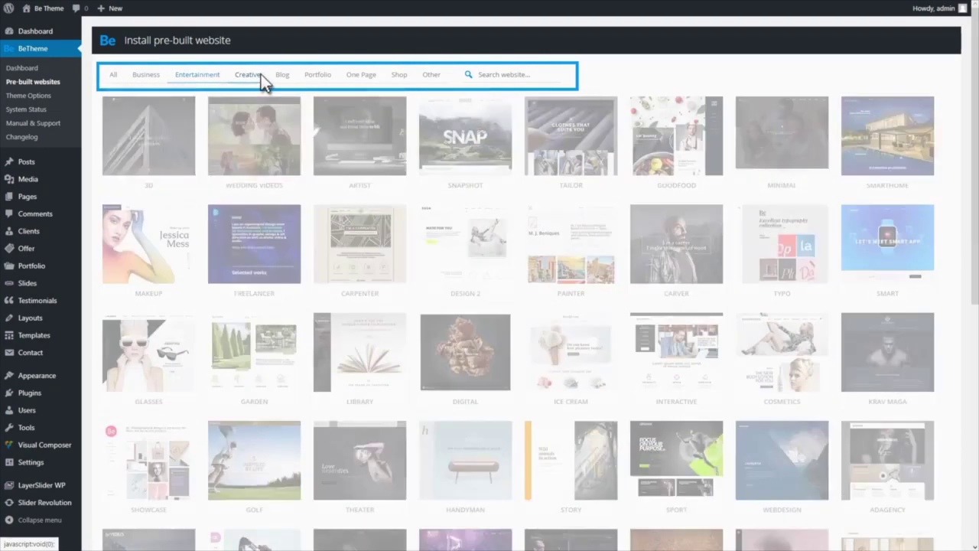
click(284, 84)
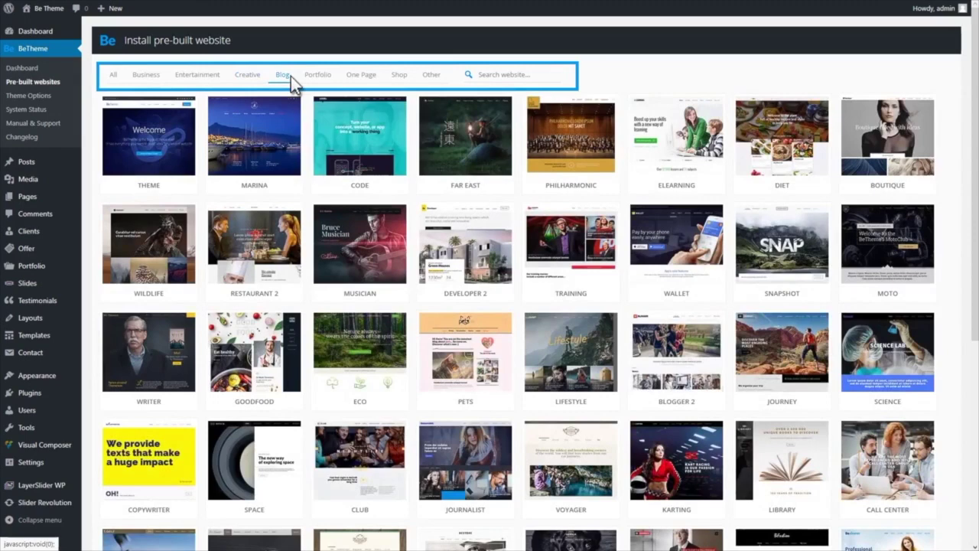
click(330, 81)
click(367, 79)
click(405, 77)
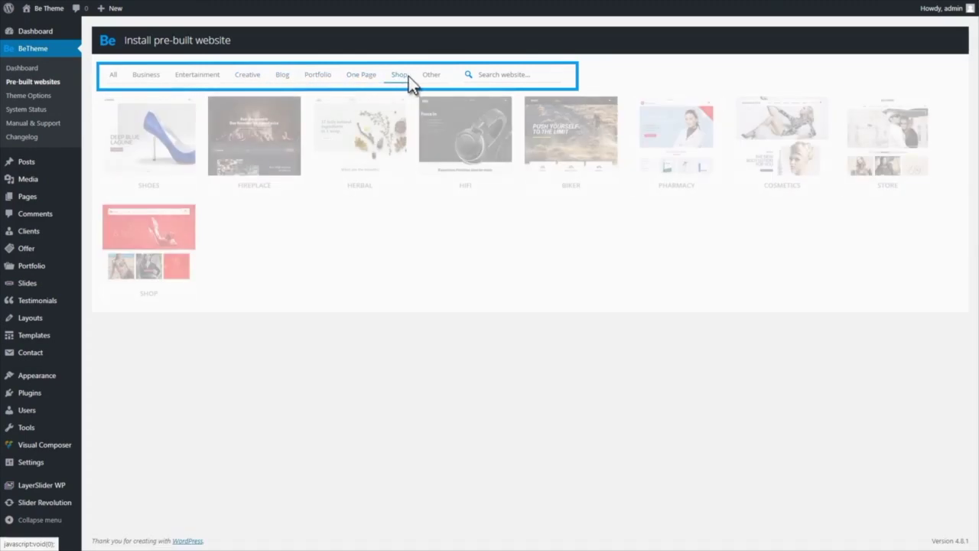
Search the pre-built websites for "movie", and clear the search
click(536, 75)
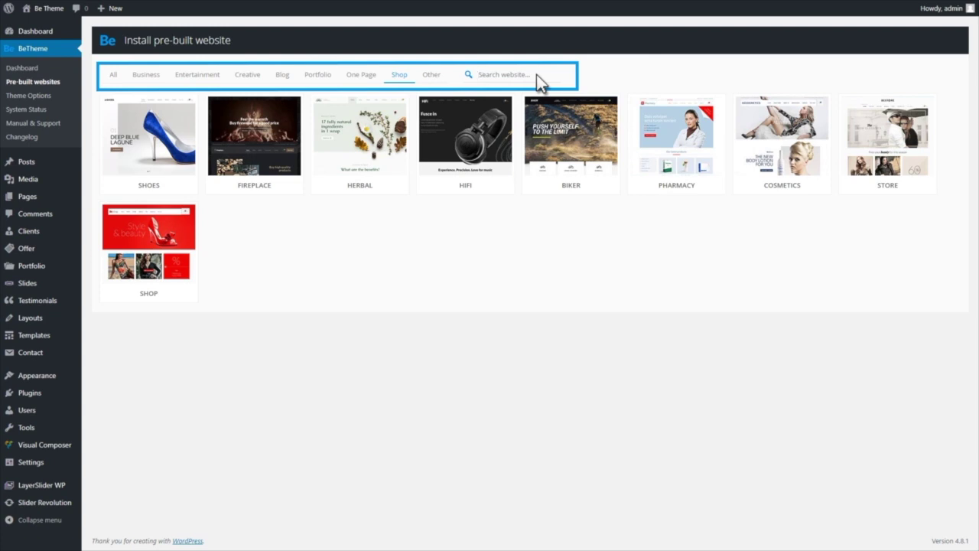
text(movie)
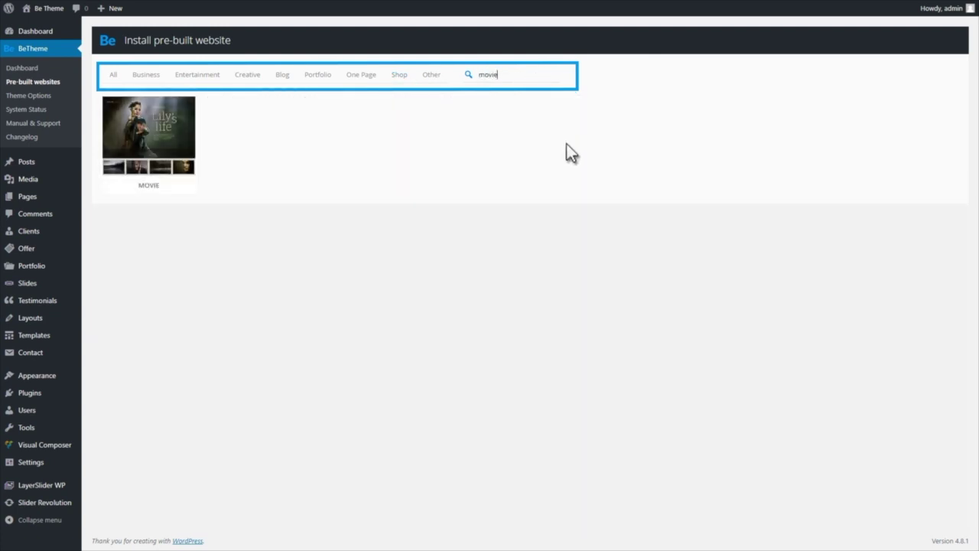
key(BackSpace)
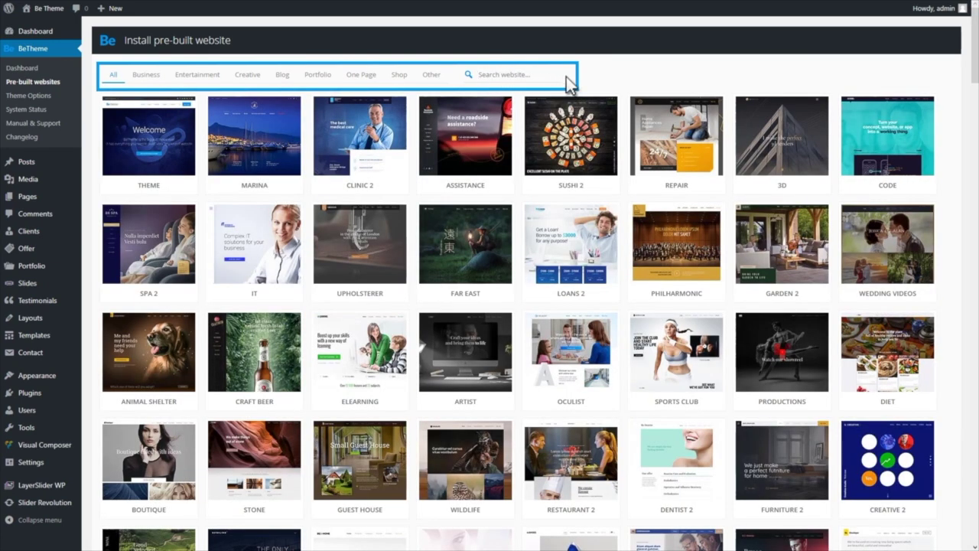
Search the pre-built websites for "spa 2" and open the live preview of the SPA 2 website
text(spa 2)
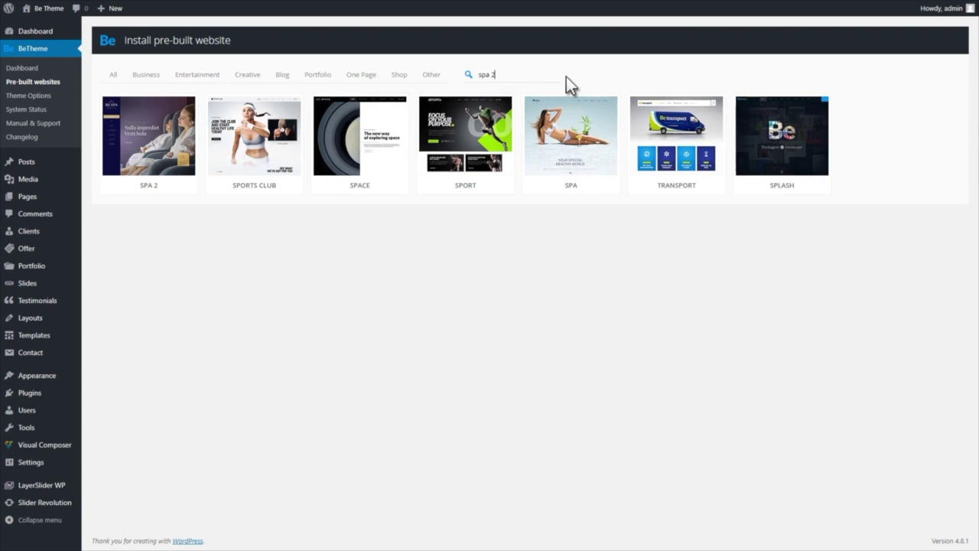
click(184, 159)
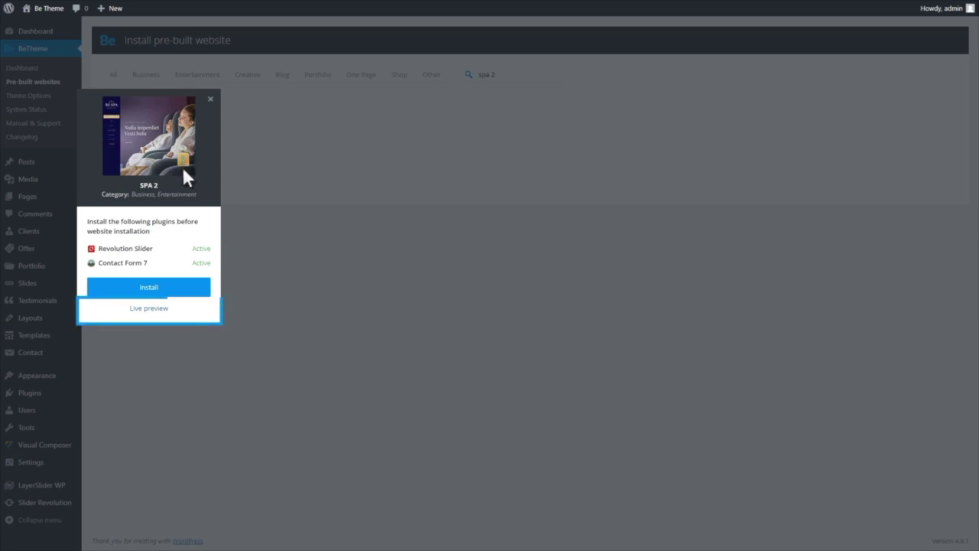
click(164, 308)
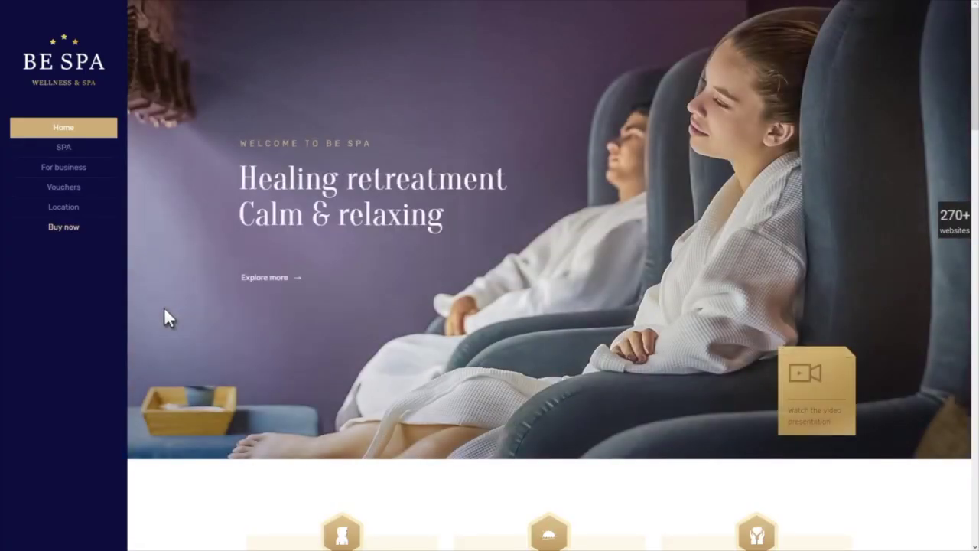
scroll(172, 413, down, 3)
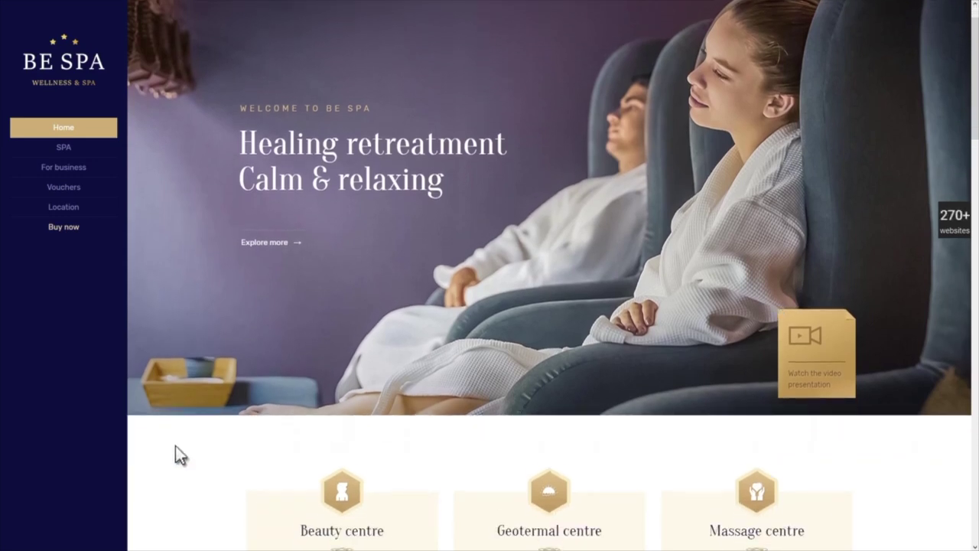
Look through the live preview of the SPA 2 home page, from the service centres to the products and promotion sections
scroll(178, 484, down, 6)
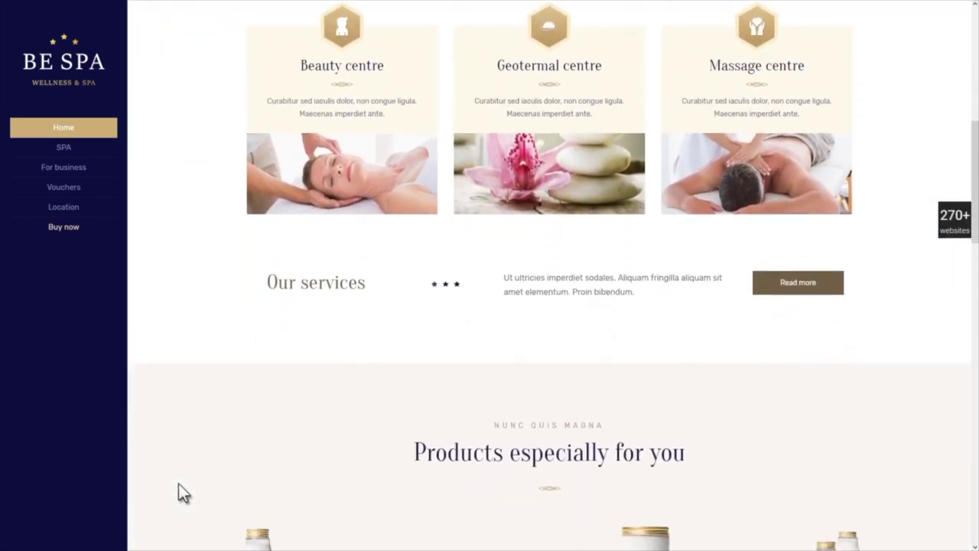
scroll(178, 483, down, 6)
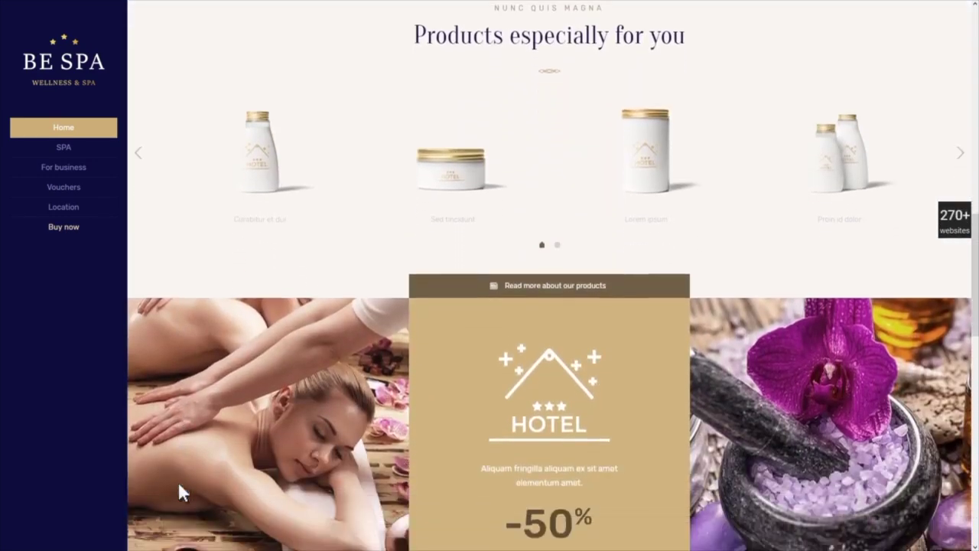
scroll(179, 483, down, 6)
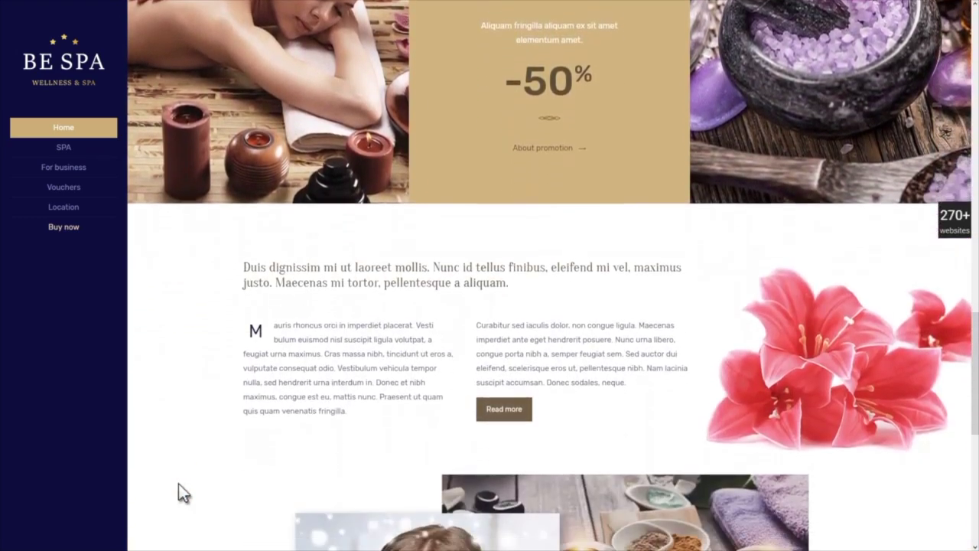
scroll(178, 484, down, 3)
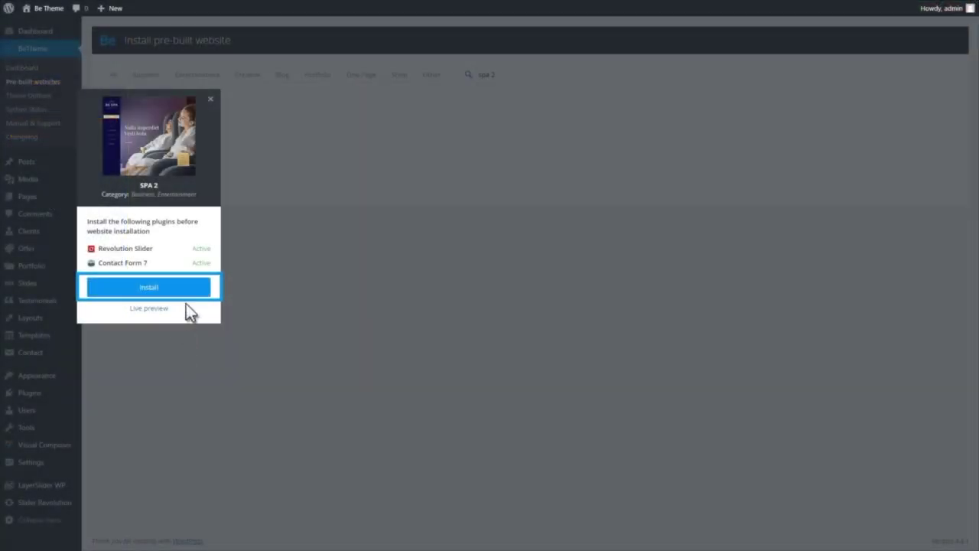
Start installing the SPA 2 website, and install and activate the recommended WordPress Database Reset plugin
click(195, 286)
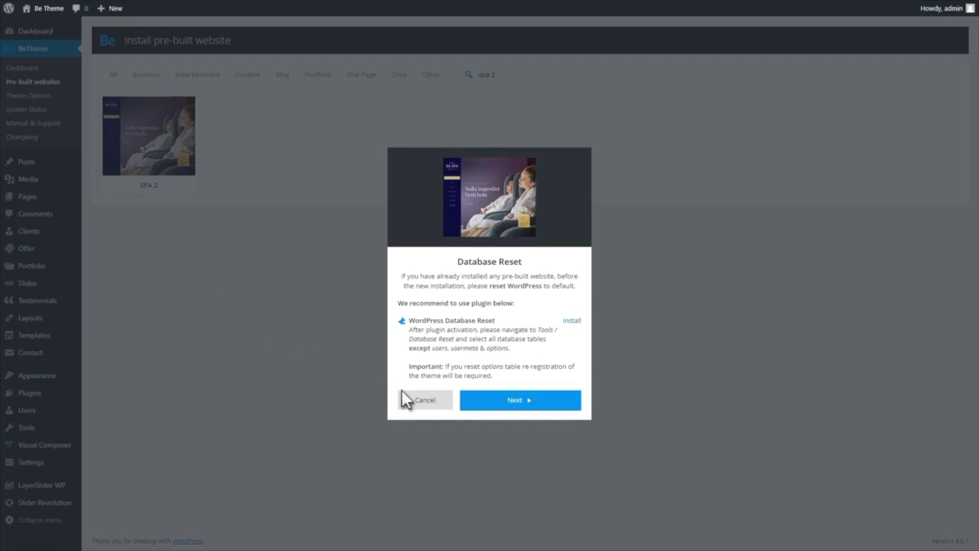
click(476, 400)
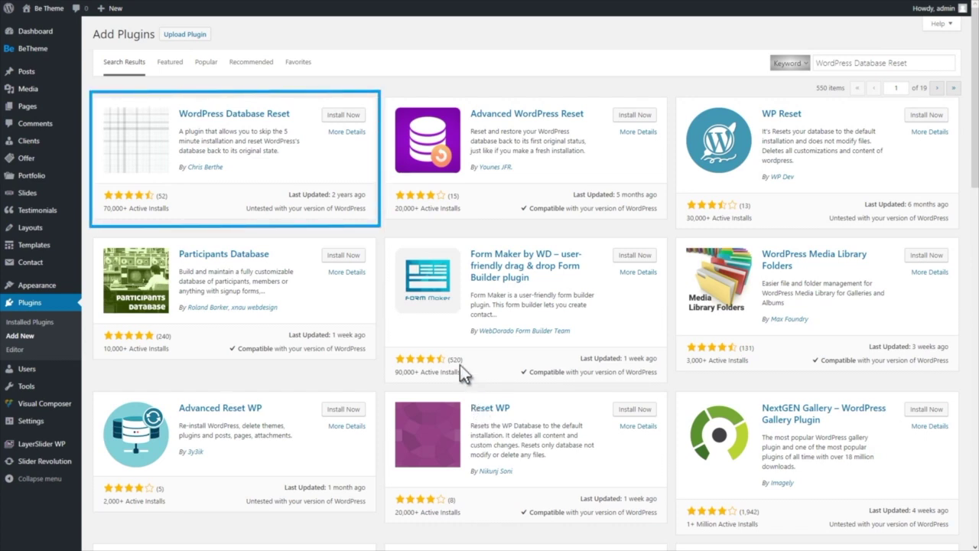
click(359, 115)
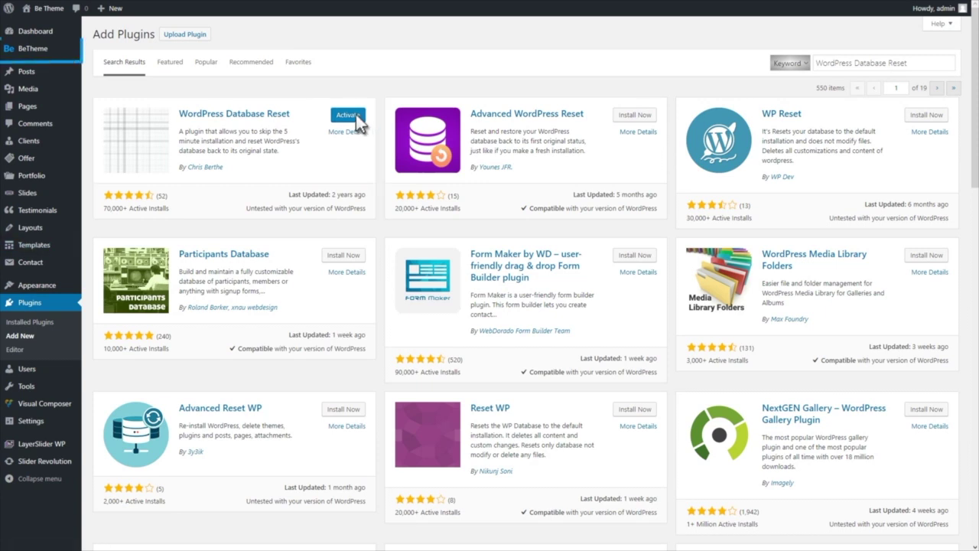
Return to BeTheme's pre-built websites, start installing SPA 2 and continue past the database reset notice
click(69, 46)
click(181, 273)
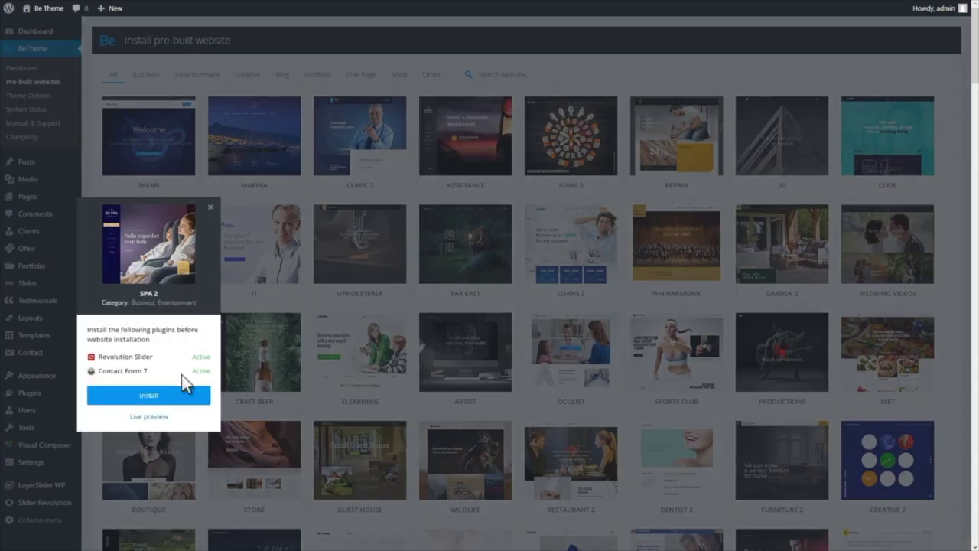
click(181, 392)
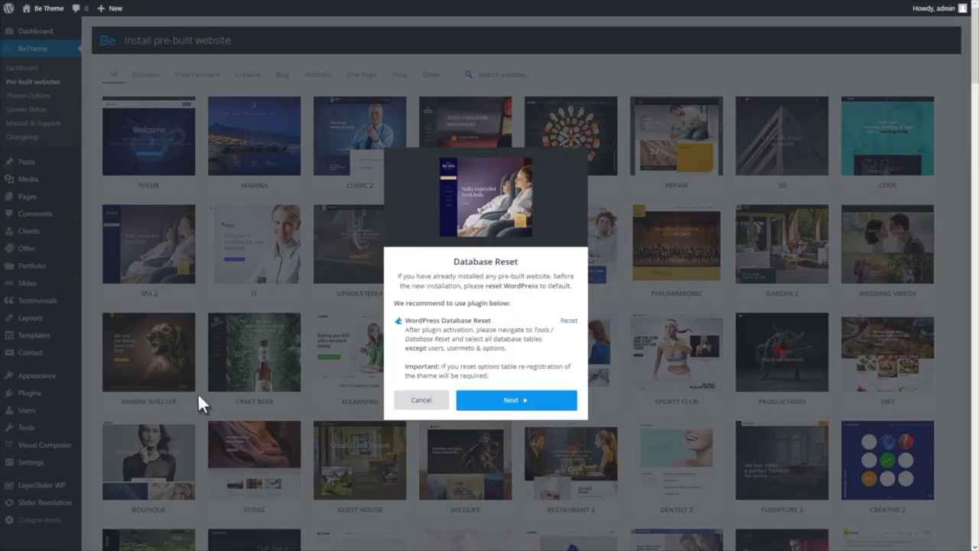
click(549, 398)
Try the selected-data-only choices Theme Options and Revolution Slider demo, and install SPA 2 as a complete pre-built website
click(459, 344)
click(454, 368)
click(457, 380)
click(469, 273)
click(538, 407)
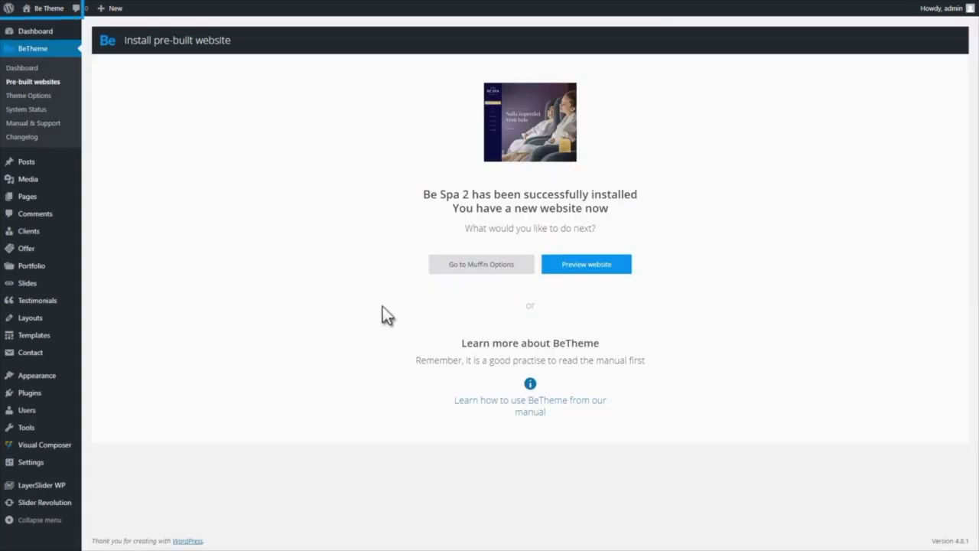
Visit the live site and look over the installed Be Spa home page
mouse_move(58, 7)
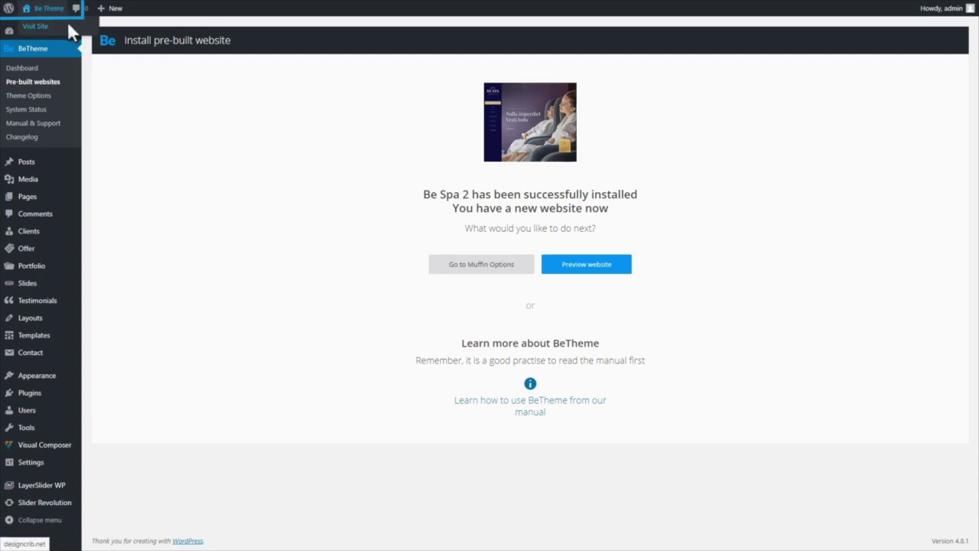
click(67, 23)
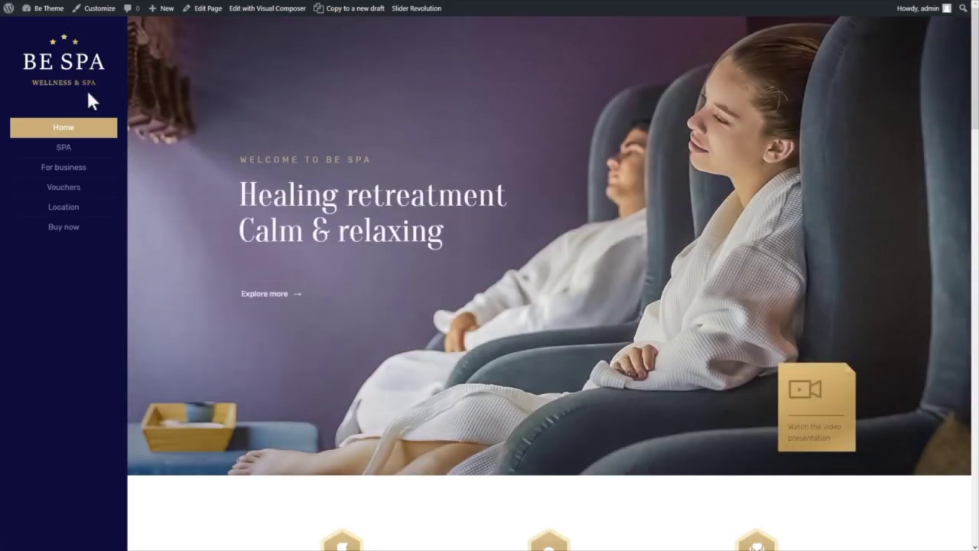
scroll(204, 494, down, 4)
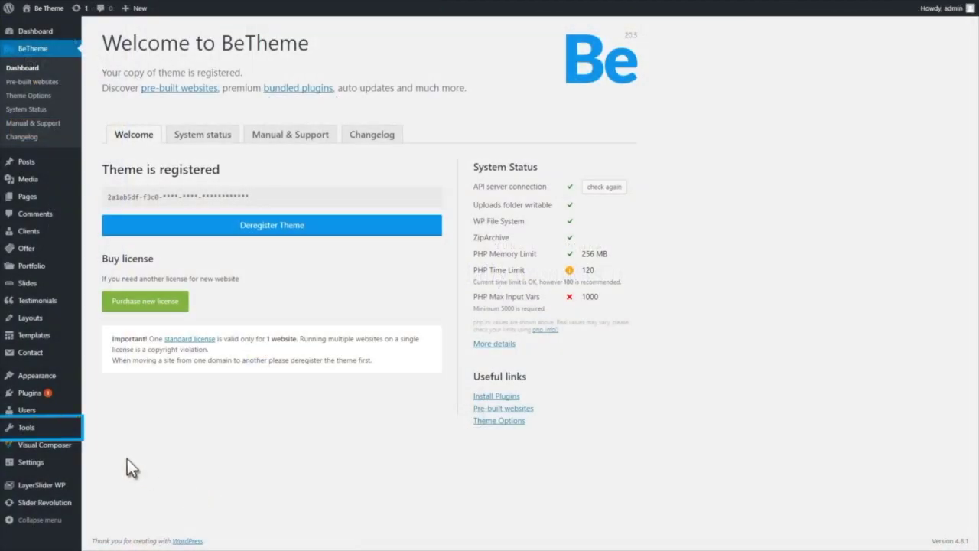
Open the Database Reset tool and select all database tables except users, usermeta and options
mouse_move(81, 427)
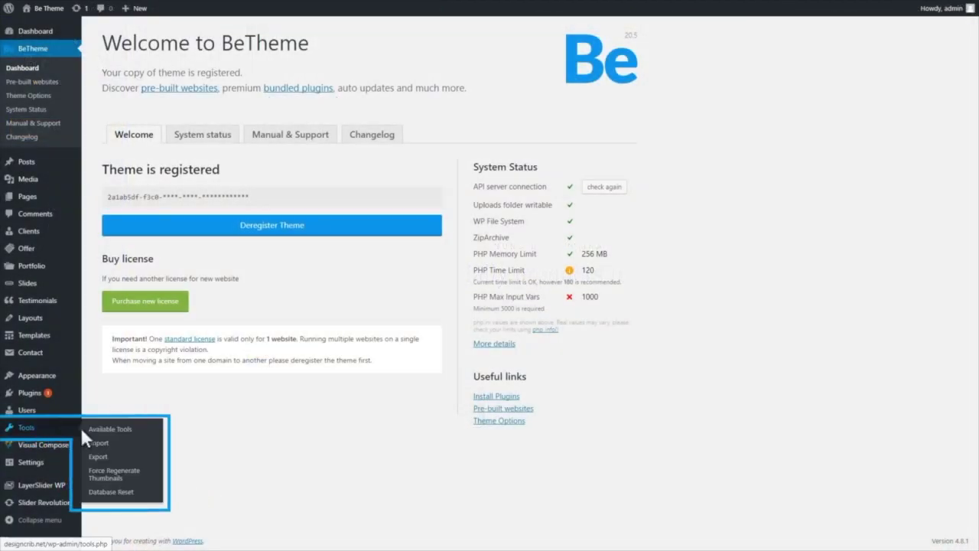
click(142, 494)
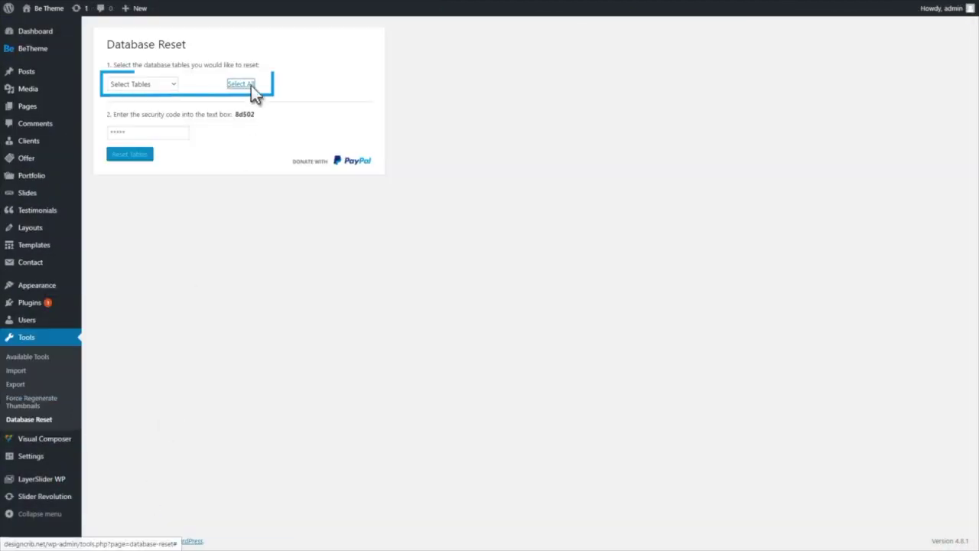
click(251, 83)
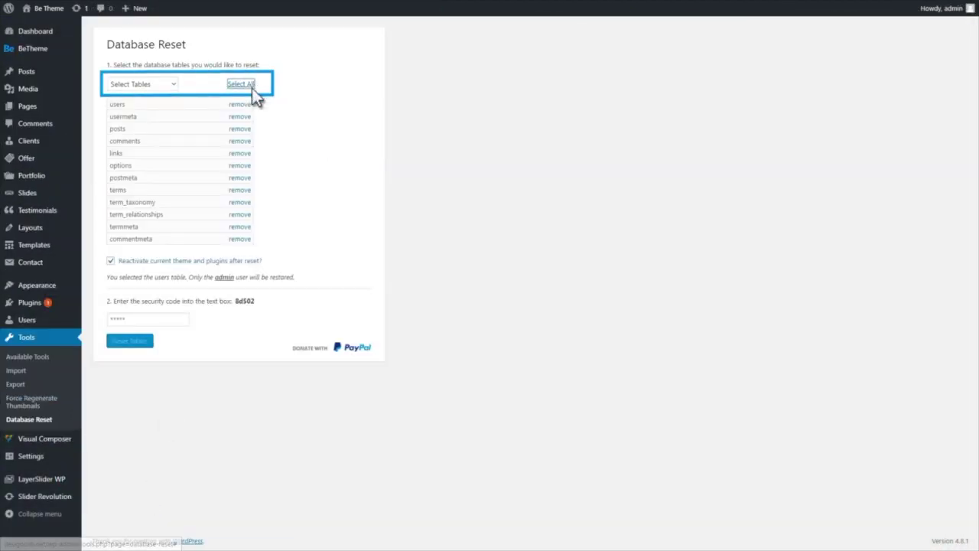
click(252, 142)
Enter the displayed security code and reset the selected database tables, confirming the reset
click(182, 247)
text(8d502)
click(147, 273)
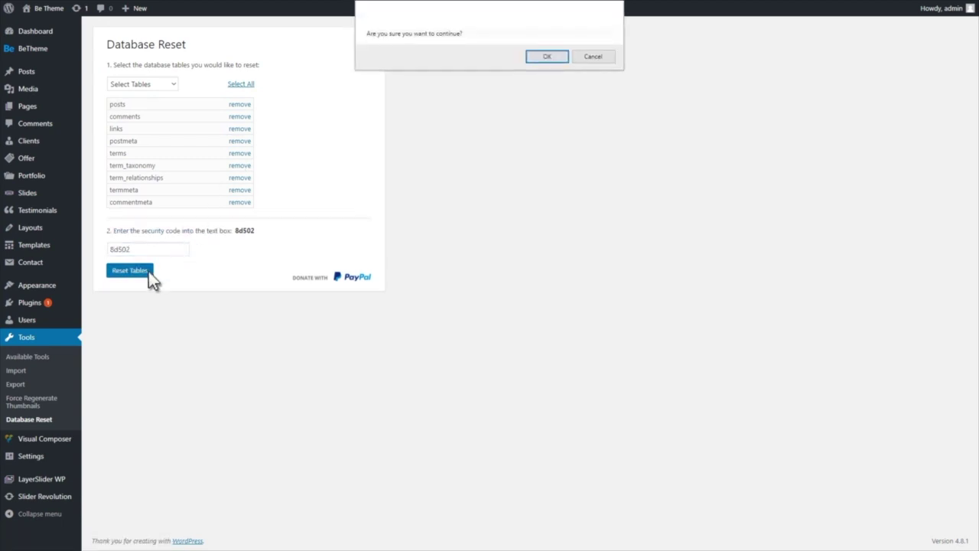
click(561, 57)
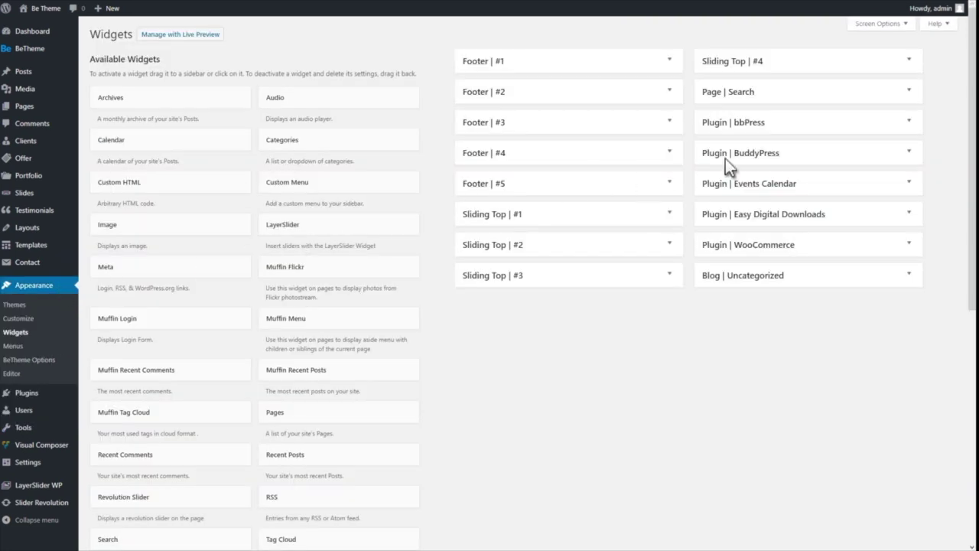
Remove the leftover widgets from the Plugin | bbPress and Page | Search widget areas
click(907, 123)
drag(911, 156, 354, 164)
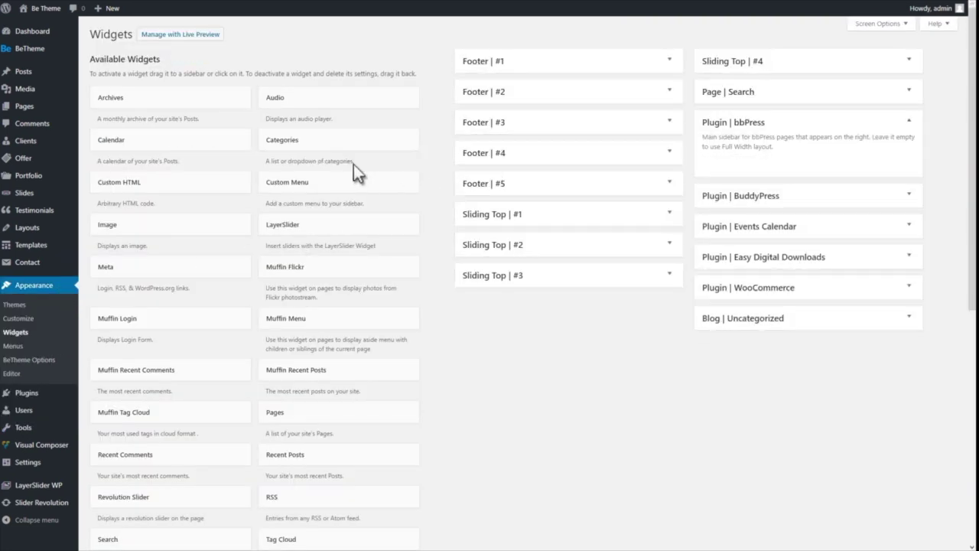
click(903, 95)
drag(915, 147, 246, 143)
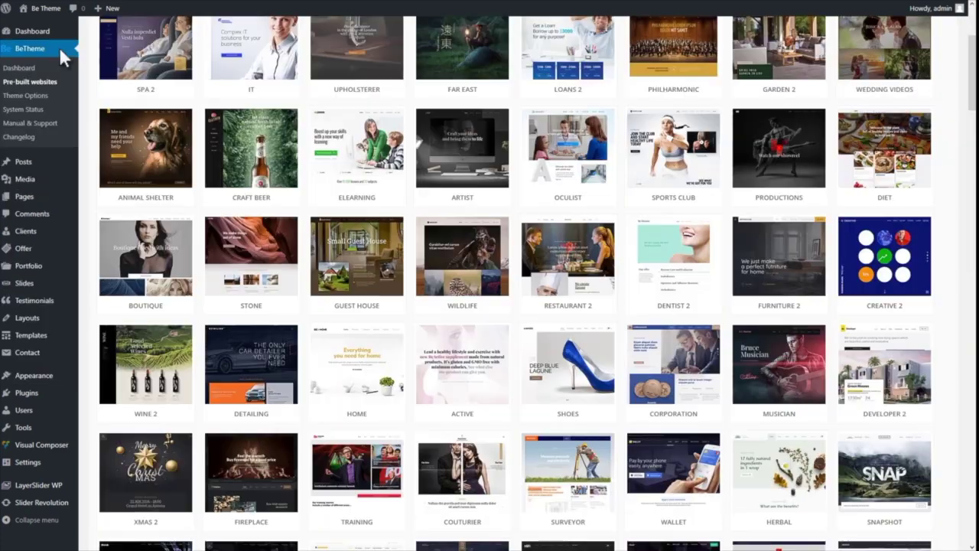
Install the Restaurant 2 pre-built website as a complete website with media and the Revolution Slider demo
click(581, 284)
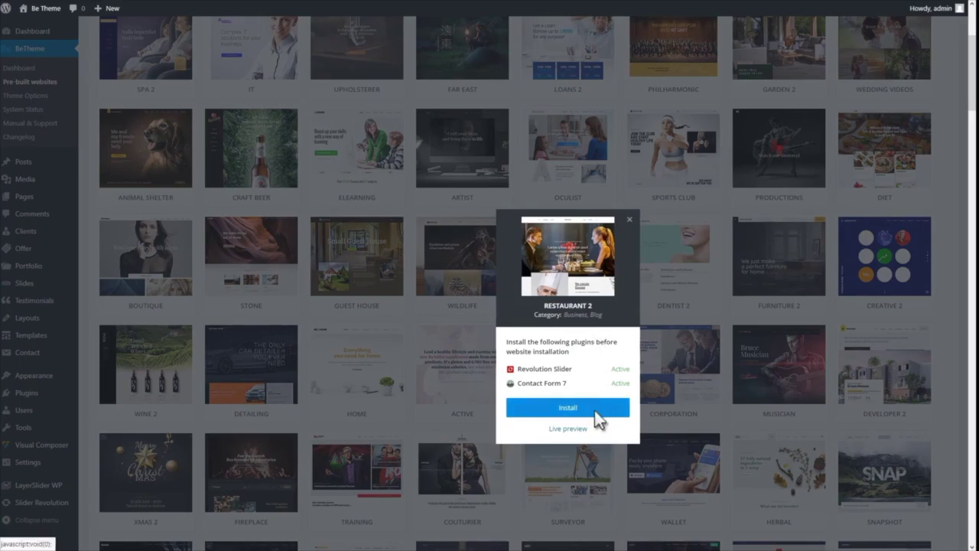
click(594, 410)
click(564, 406)
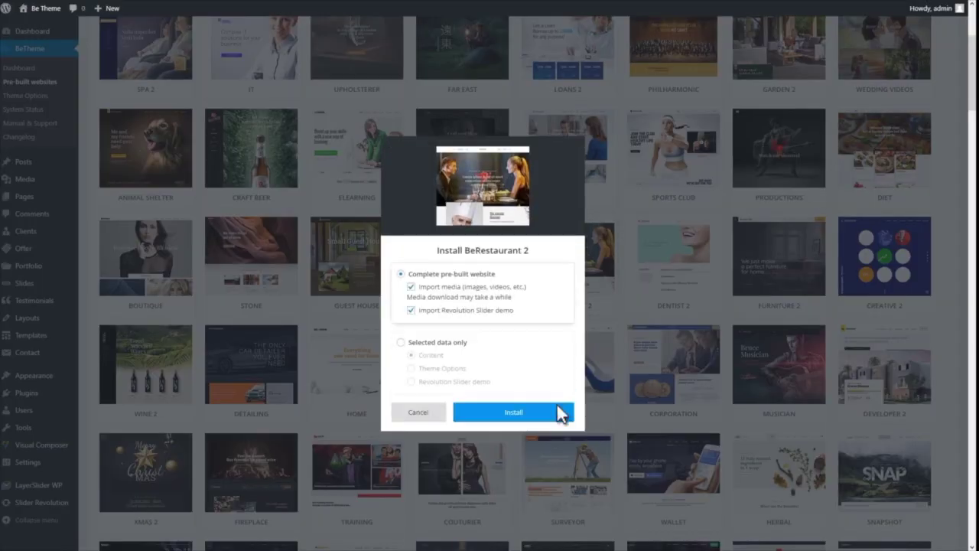
click(559, 410)
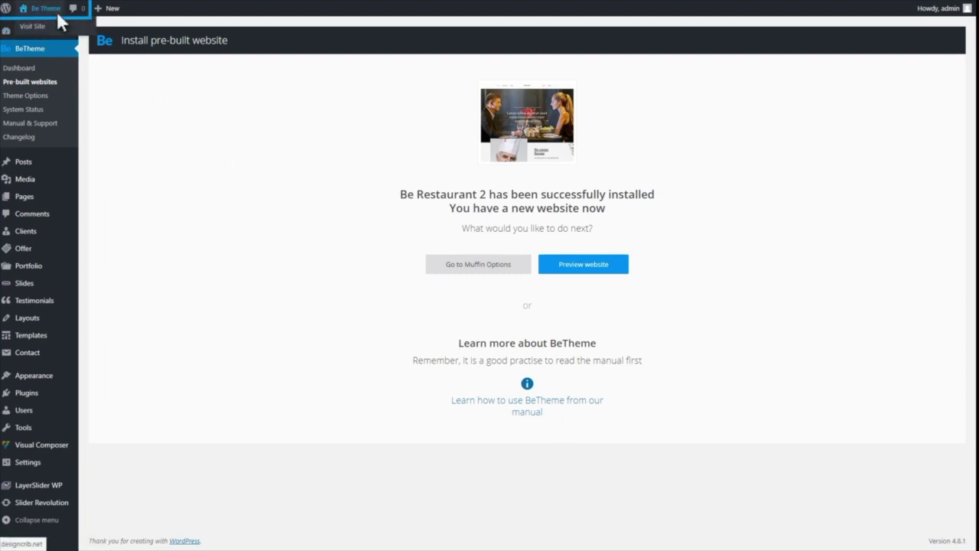
Visit the live site and look over the installed Restaurant home page
click(57, 27)
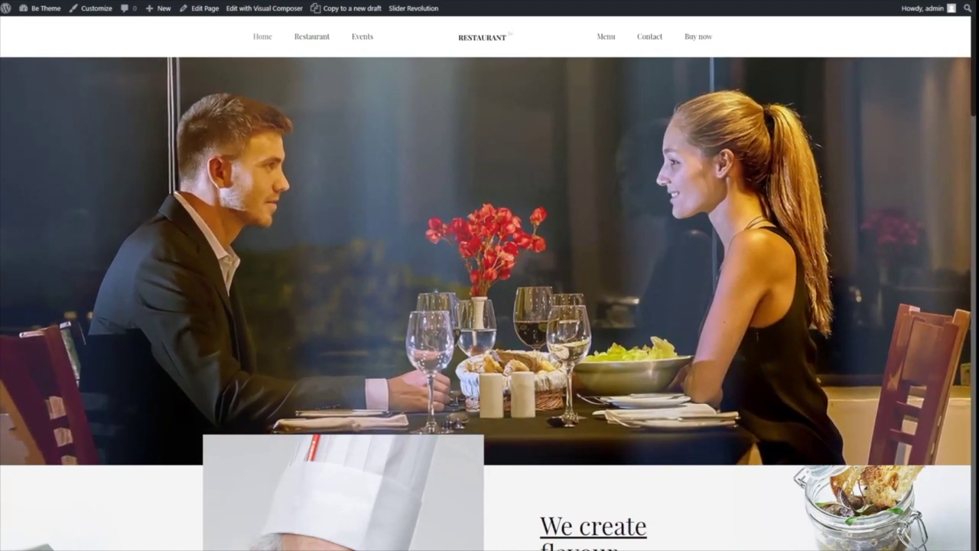
scroll(490, 276, down, 2)
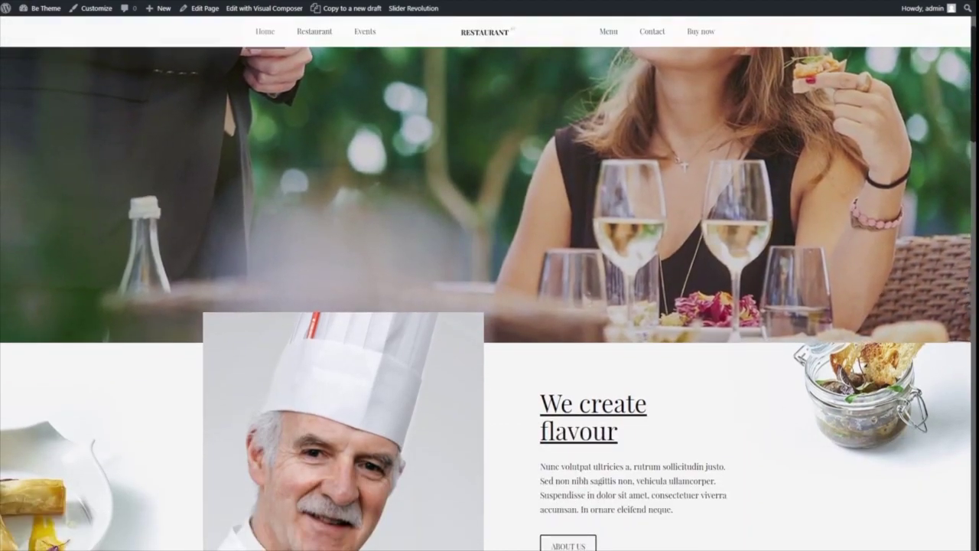
scroll(489, 275, up, 2)
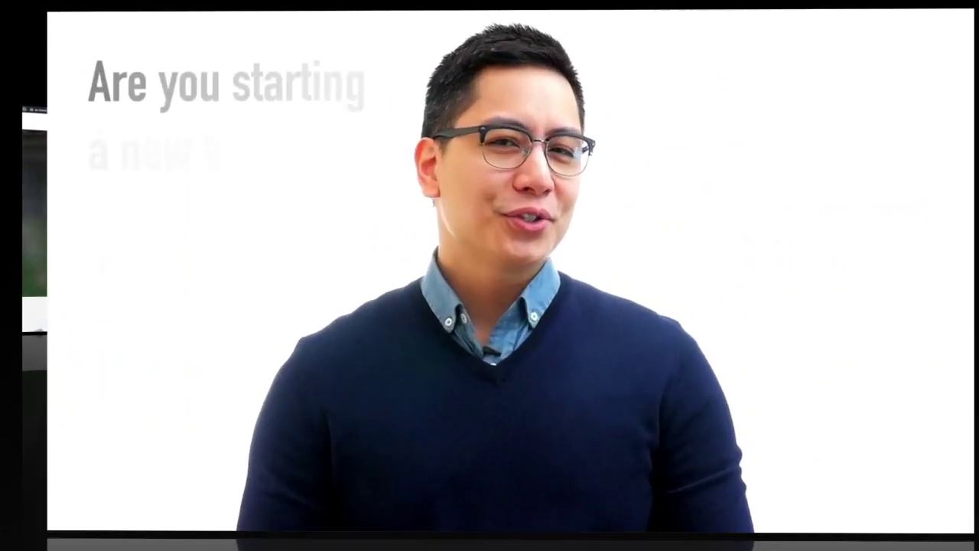